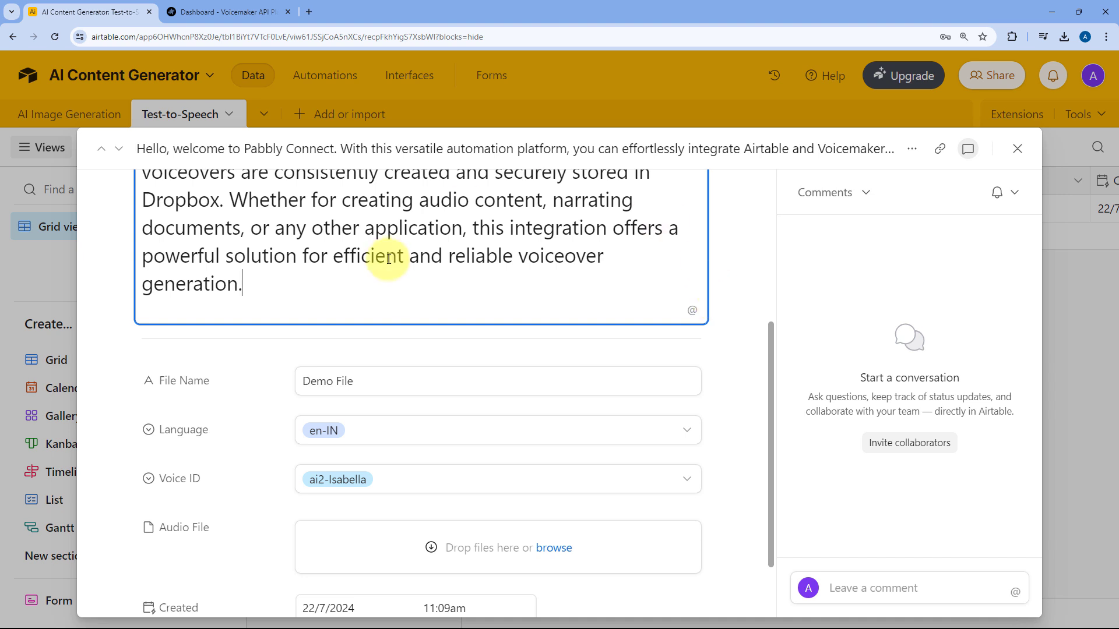
Review the Demo File record's text, language, voice ID and audio file fields, close it and check the table's columns
{"action": "scroll", "coordinate": [419, 262], "scroll_direction": "down", "scroll_amount": 2}
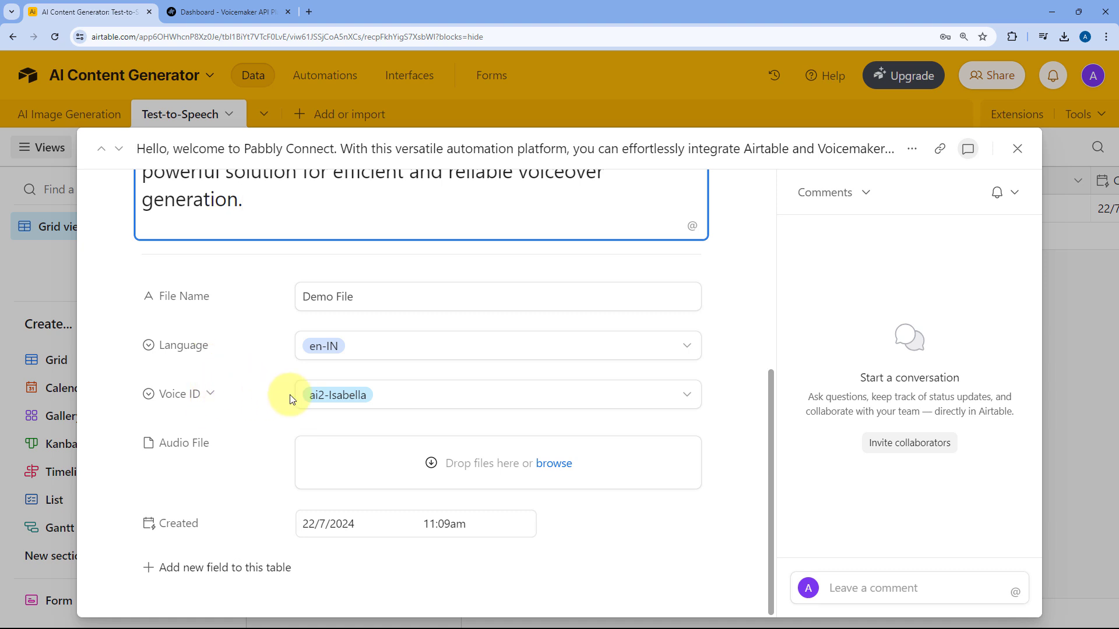
{"action": "scroll", "coordinate": [606, 288], "scroll_direction": "up", "scroll_amount": 3}
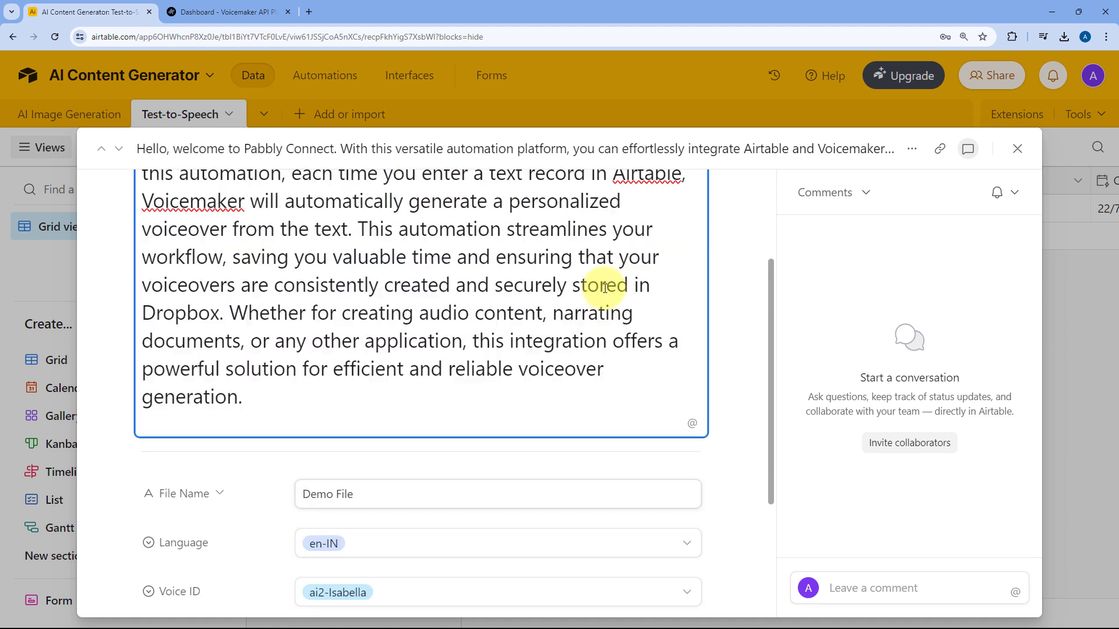
{"action": "scroll", "coordinate": [606, 287], "scroll_direction": "up", "scroll_amount": 2}
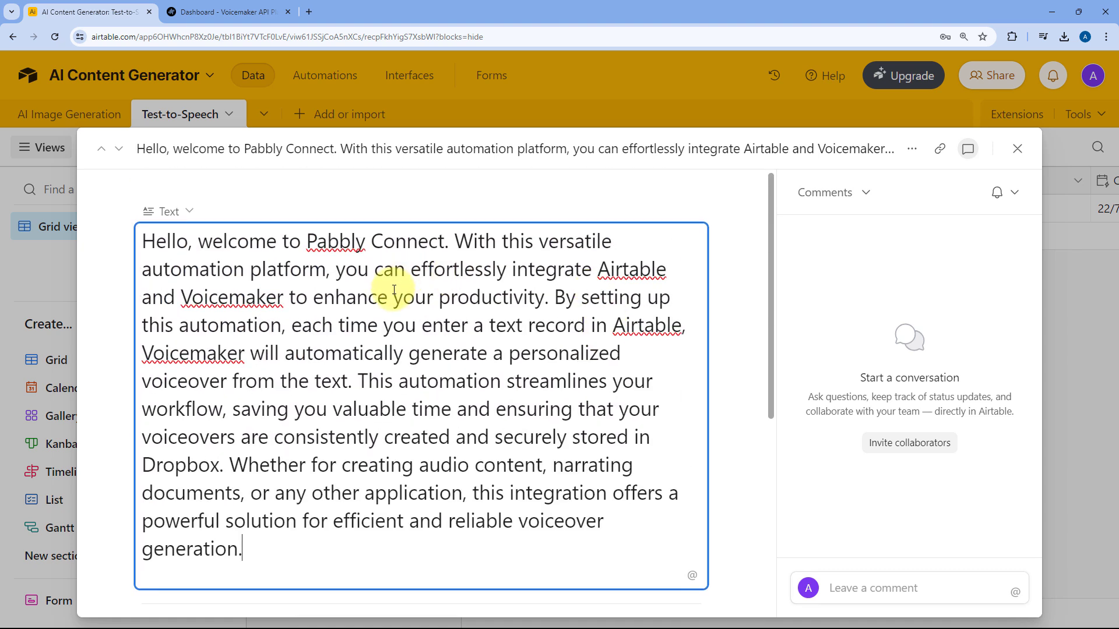
{"action": "left_click", "coordinate": [1027, 156]}
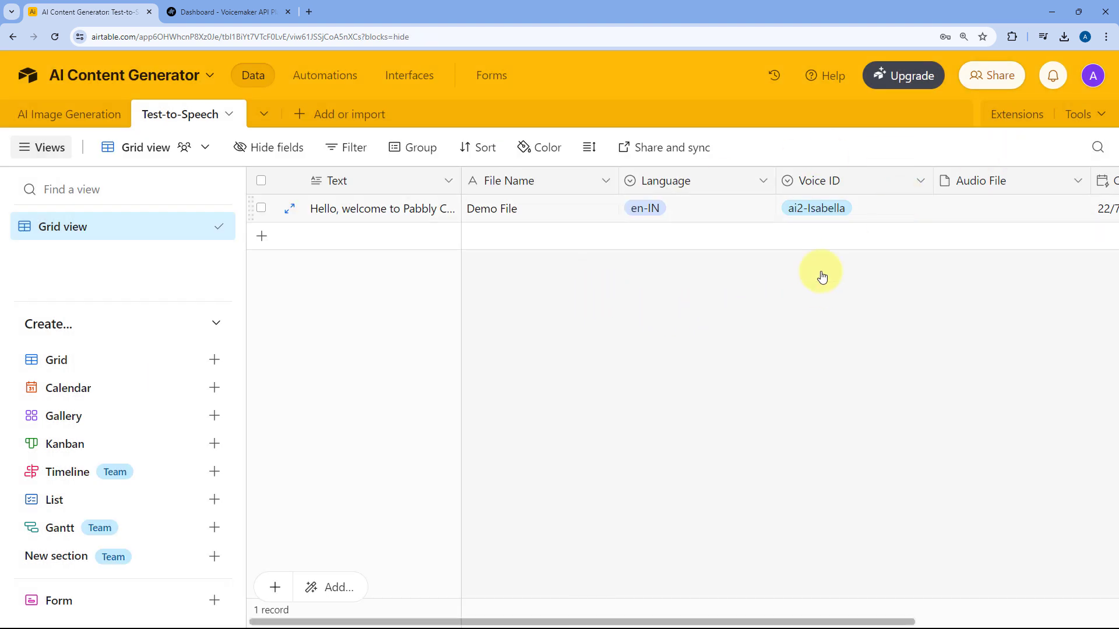
{"action": "scroll", "coordinate": [962, 220], "scroll_direction": "right", "scroll_amount": 2}
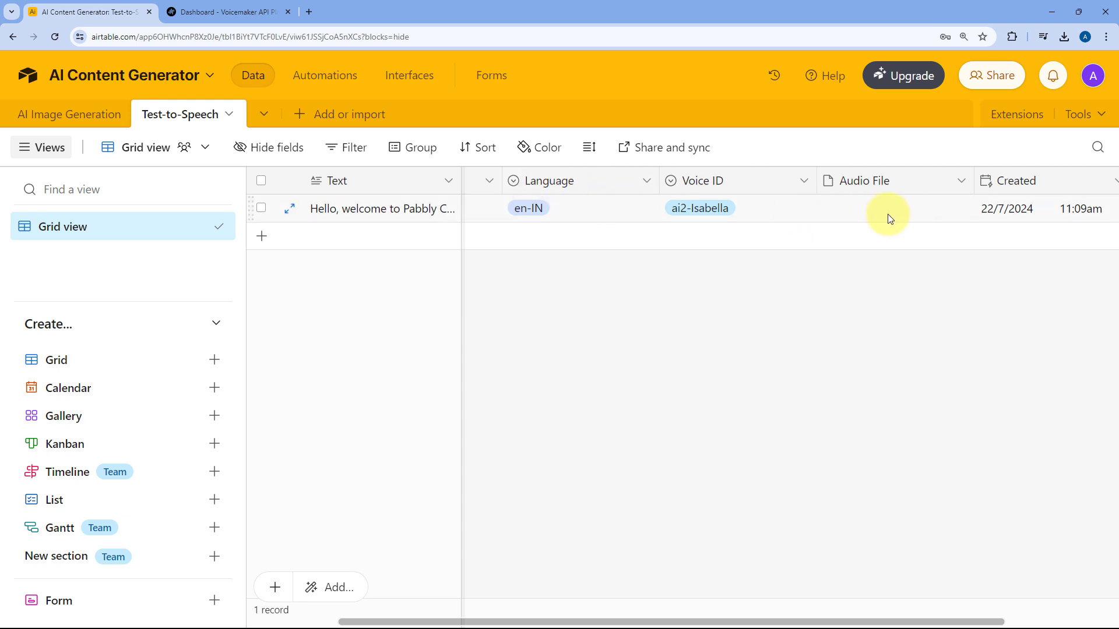
{"action": "scroll", "coordinate": [583, 256], "scroll_direction": "left", "scroll_amount": 2}
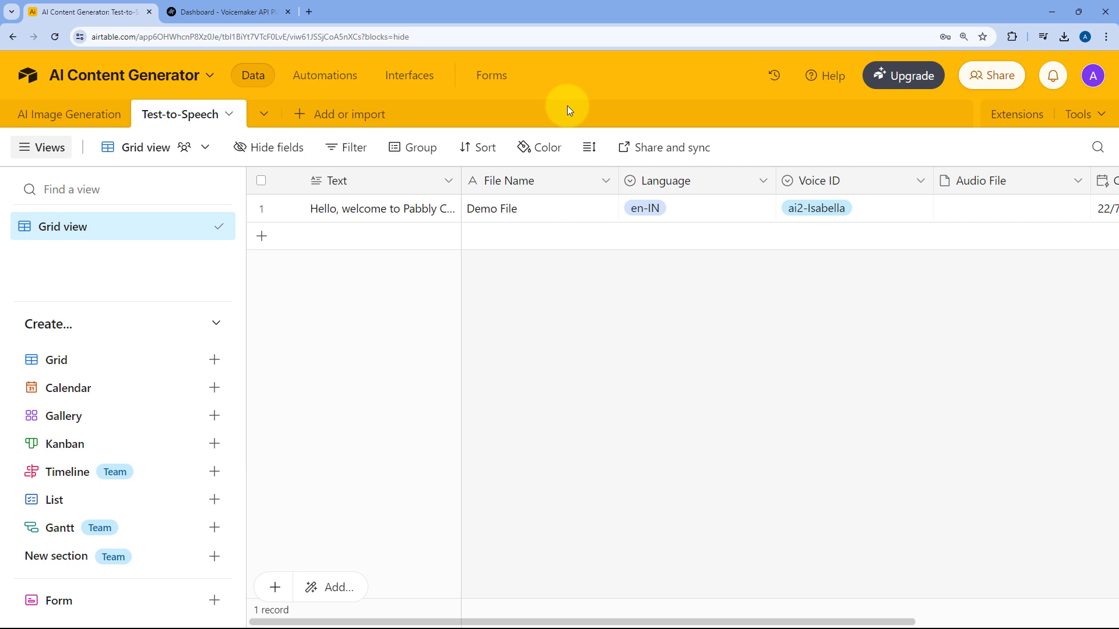
Open pabbly.com/connect in a new browser tab and access Pabbly Connect from the Pabbly apps
{"action": "left_click", "coordinate": [312, 11]}
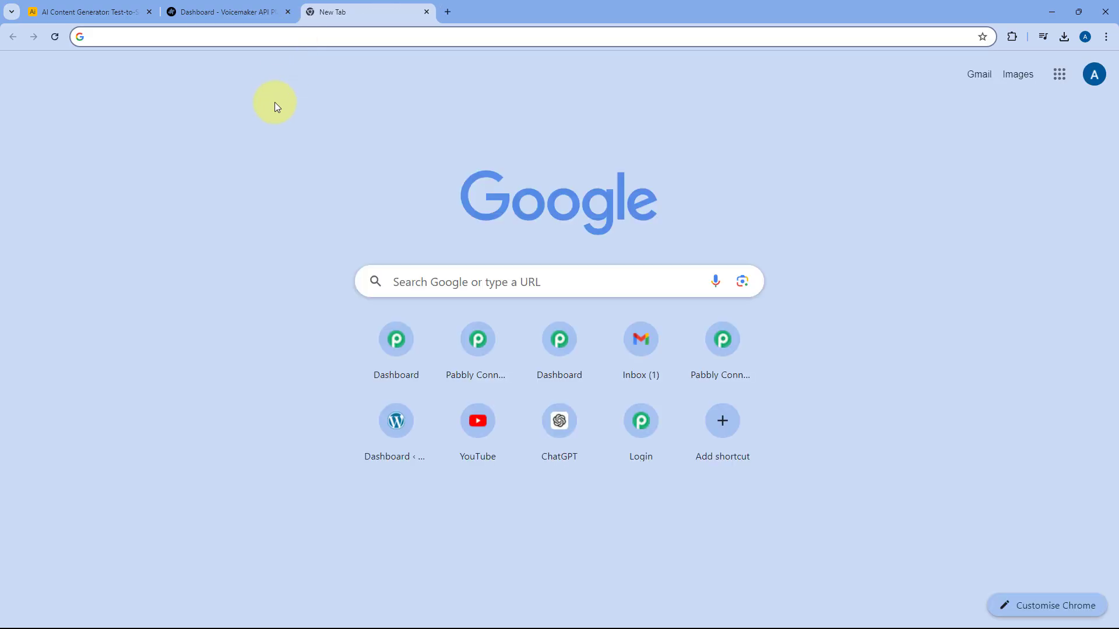
{"action": "type", "text": "pabbly.co"}
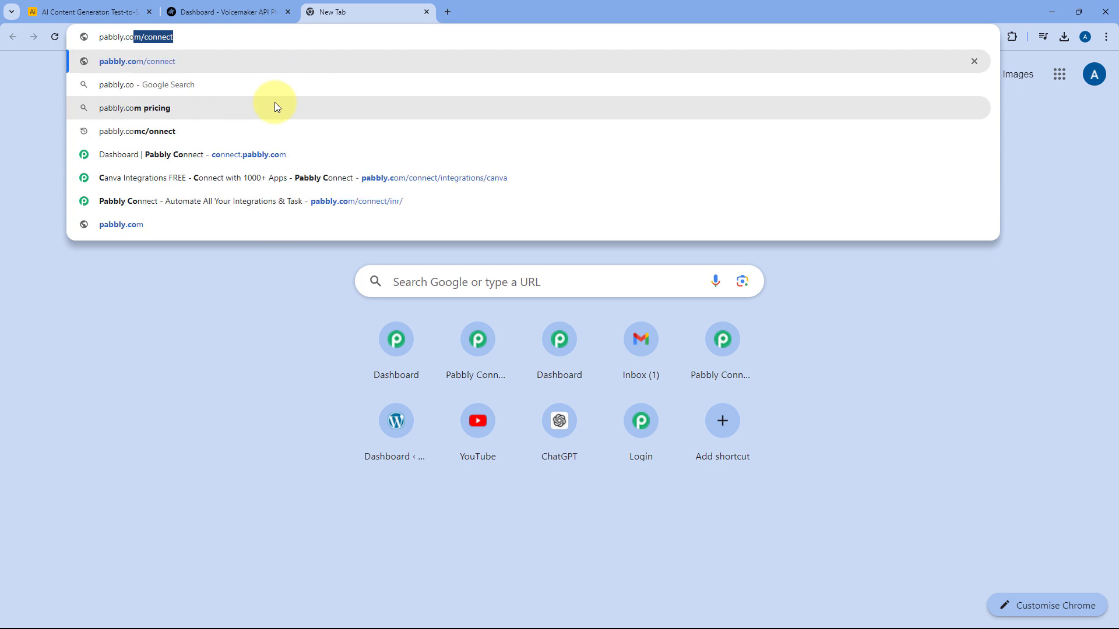
{"action": "type", "text": "m/connect"}
{"action": "key", "text": "Return"}
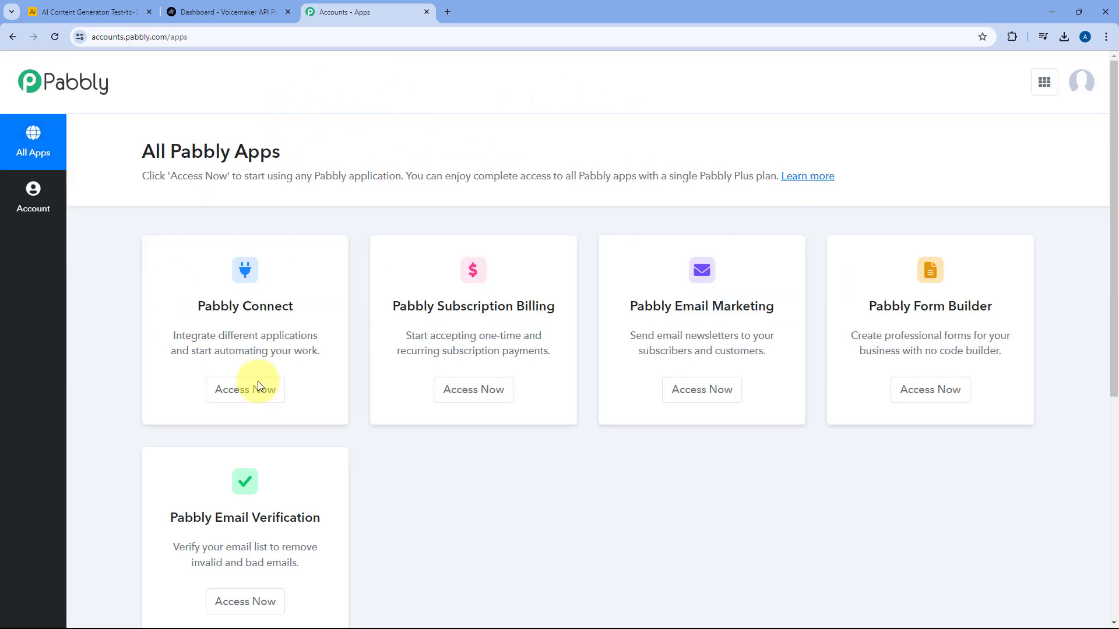
{"action": "left_click", "coordinate": [245, 400]}
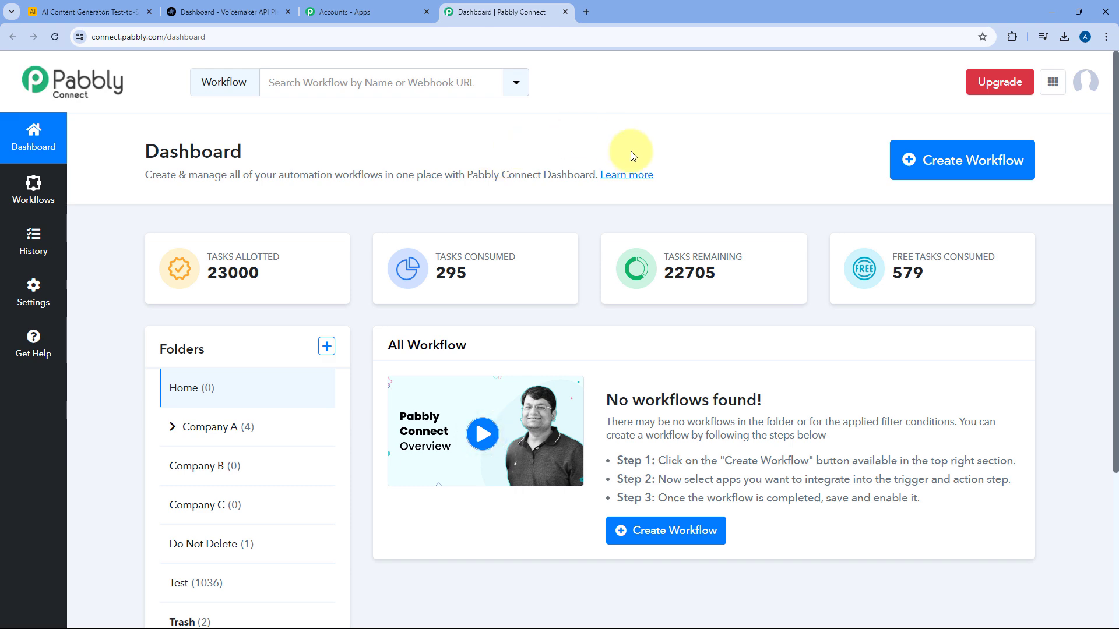
Create a workflow named "Airtable to Voicemaker" in the Home folder
{"action": "left_click", "coordinate": [913, 159]}
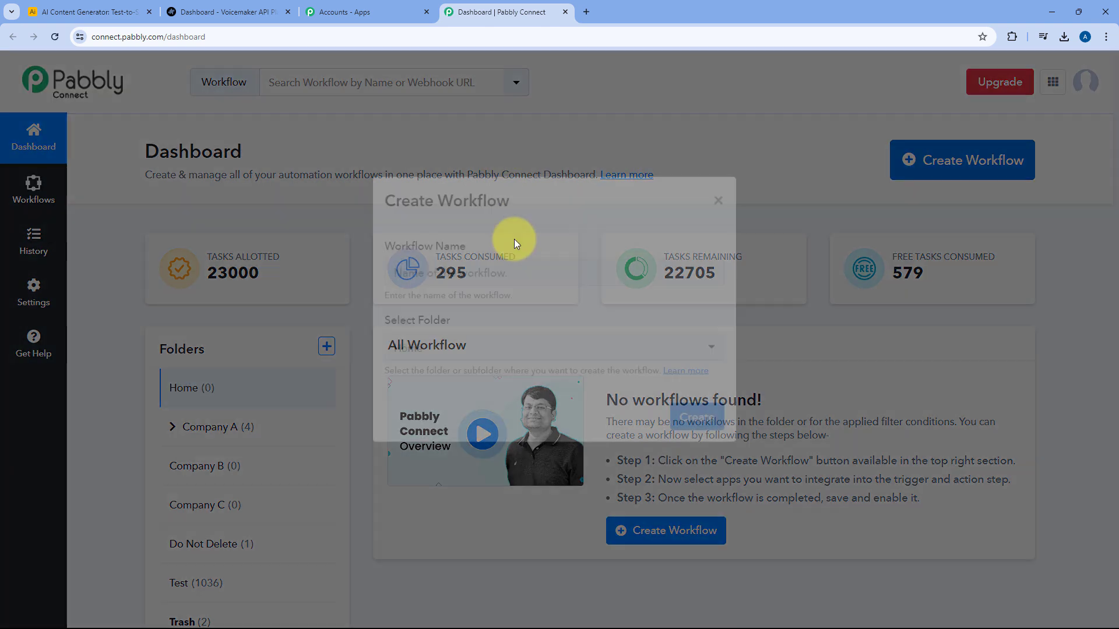
{"action": "type", "text": "Ai"}
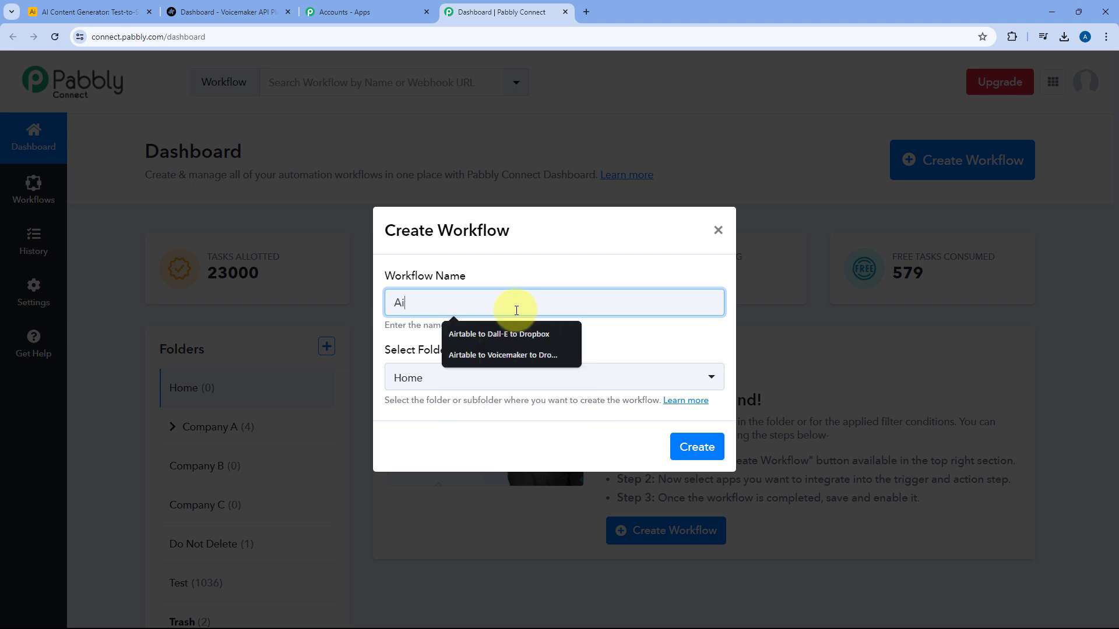
{"action": "type", "text": "rtably"}
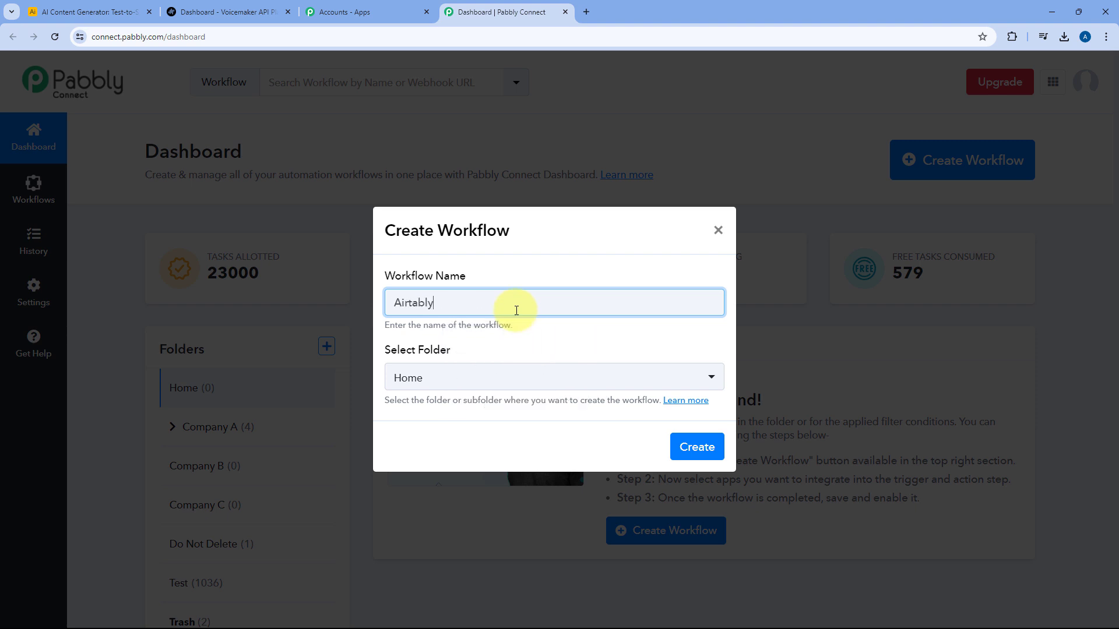
{"action": "key", "text": "BackSpace"}
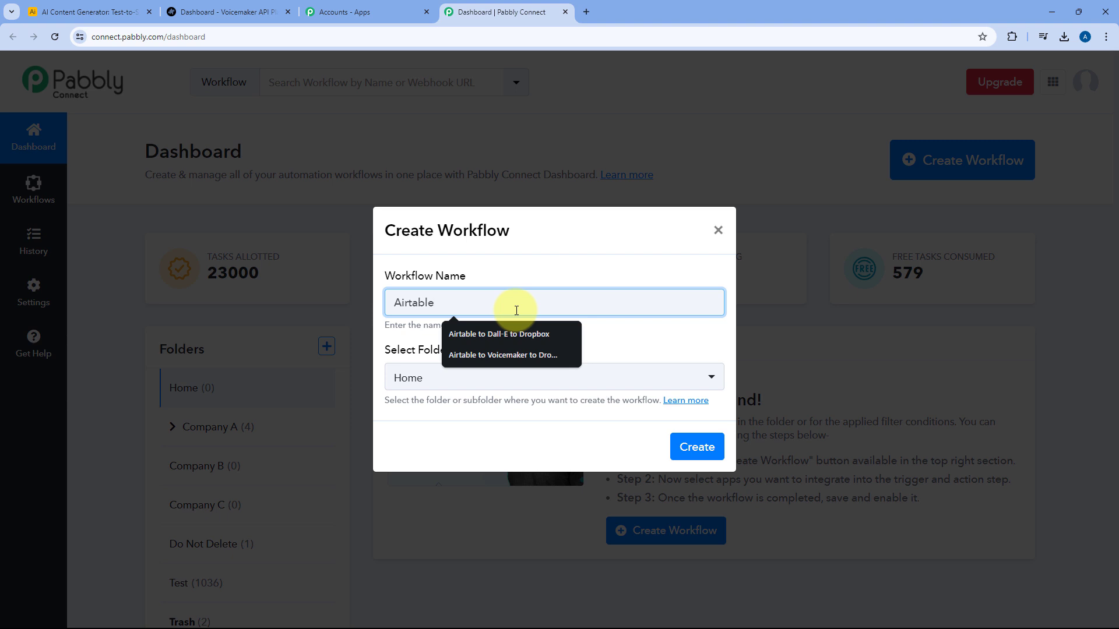
{"action": "type", "text": "e to Voicemaker"}
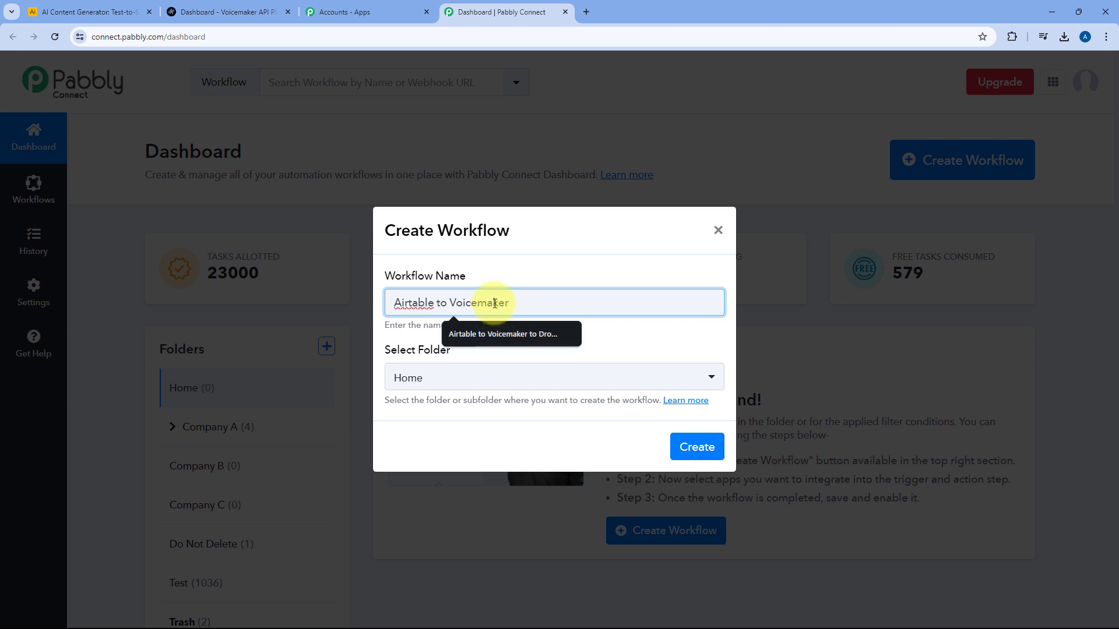
{"action": "left_click", "coordinate": [372, 281]}
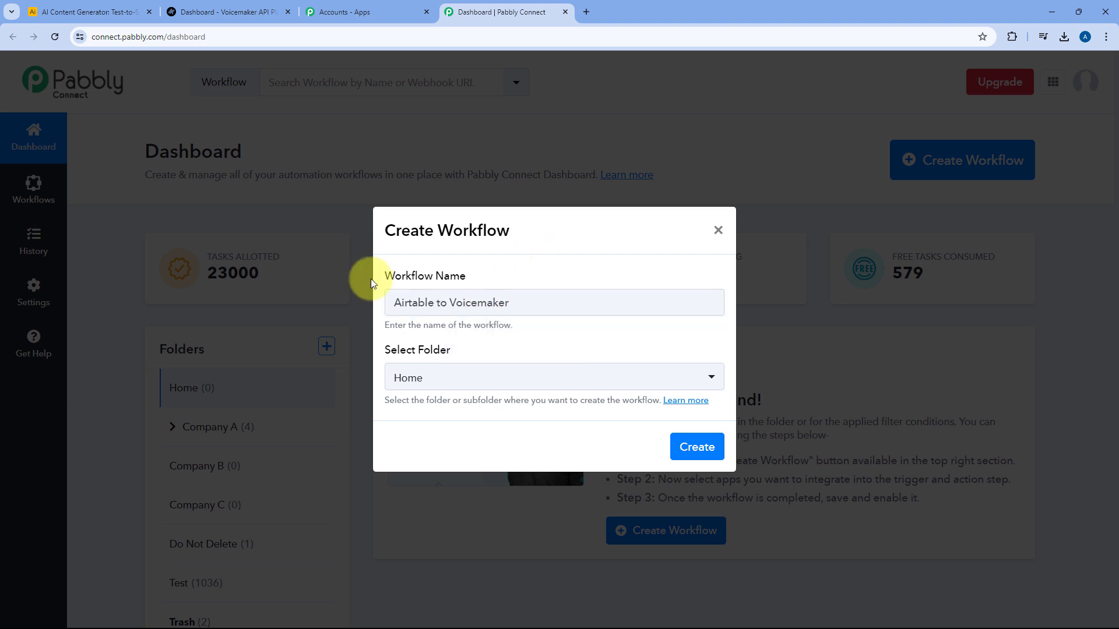
{"action": "left_click", "coordinate": [523, 376]}
{"action": "scroll", "coordinate": [494, 283], "scroll_direction": "down", "scroll_amount": 1}
{"action": "scroll", "coordinate": [470, 295], "scroll_direction": "up", "scroll_amount": 1}
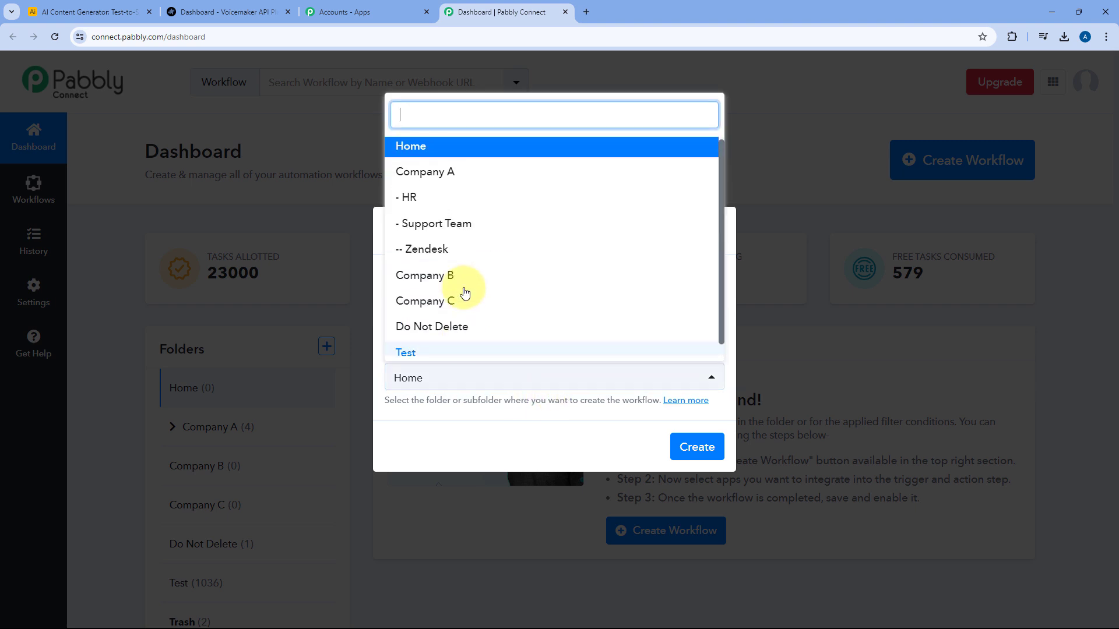
{"action": "left_click", "coordinate": [444, 152]}
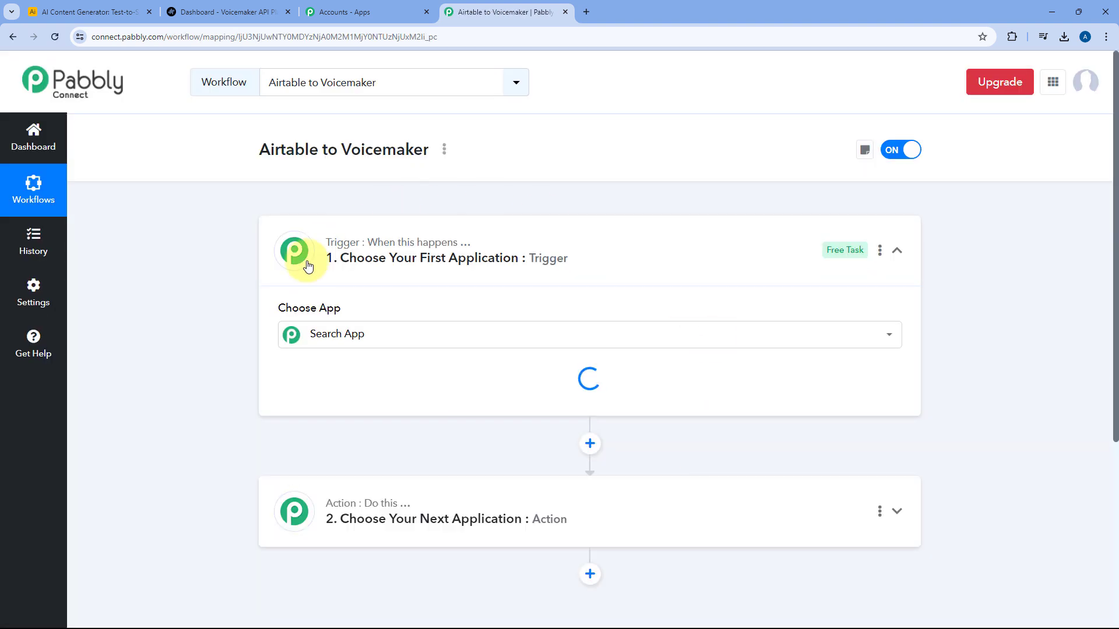
Examine the workflow's trigger and action steps alongside the records in the Airtable Test-to-Speech table
{"action": "left_click", "coordinate": [602, 244]}
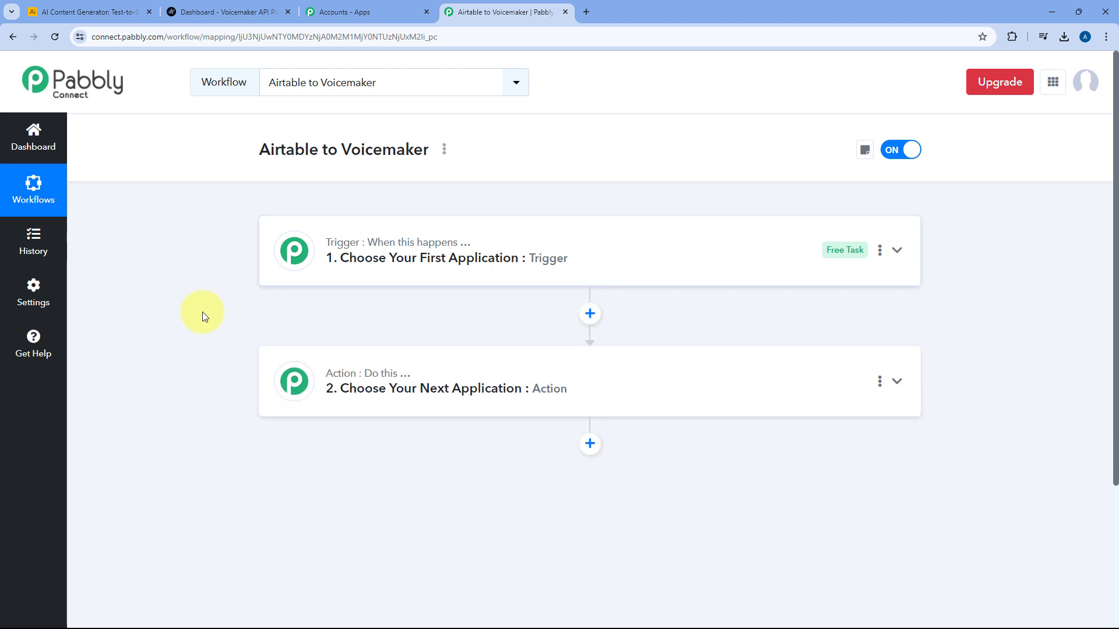
{"action": "scroll", "coordinate": [208, 302], "scroll_direction": "down", "scroll_amount": 1}
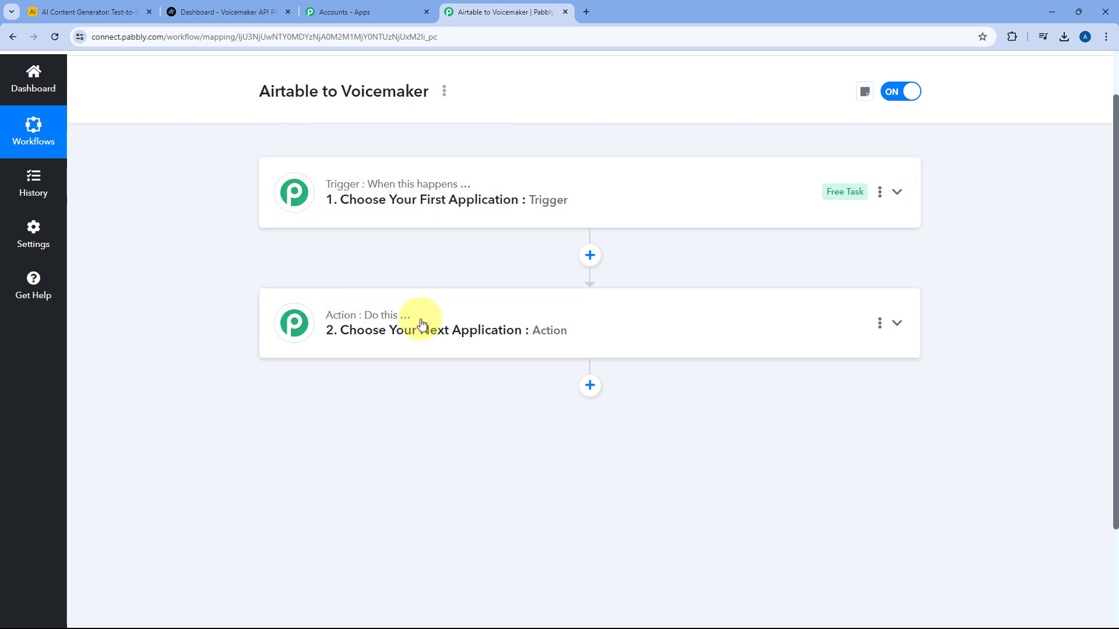
{"action": "left_click", "coordinate": [600, 191]}
{"action": "scroll", "coordinate": [229, 247], "scroll_direction": "up", "scroll_amount": 1}
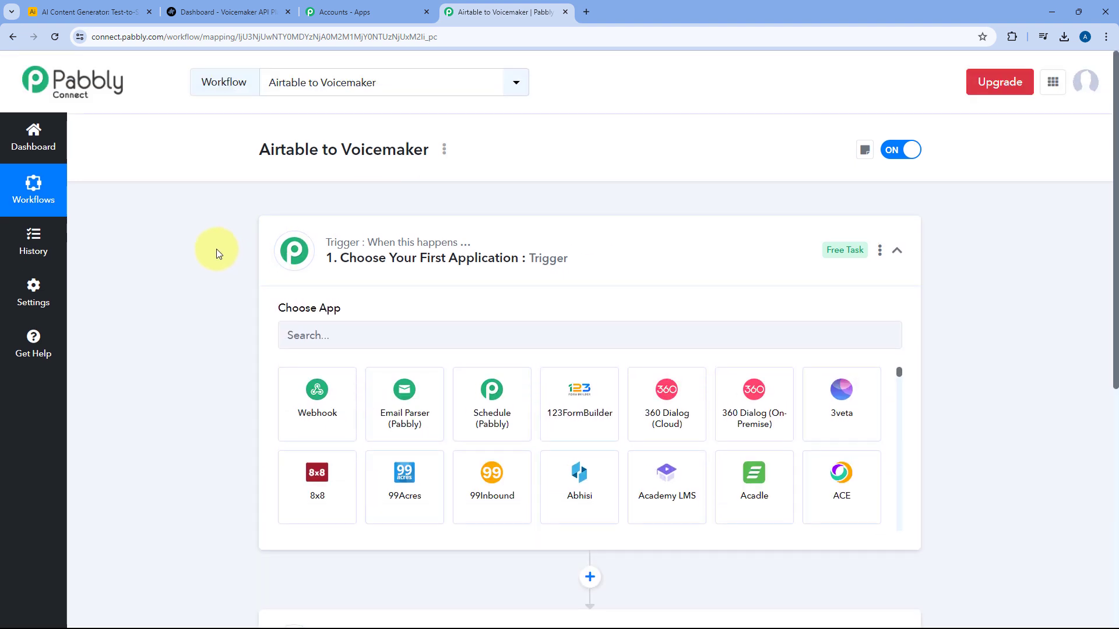
{"action": "scroll", "coordinate": [216, 249], "scroll_direction": "down", "scroll_amount": 1}
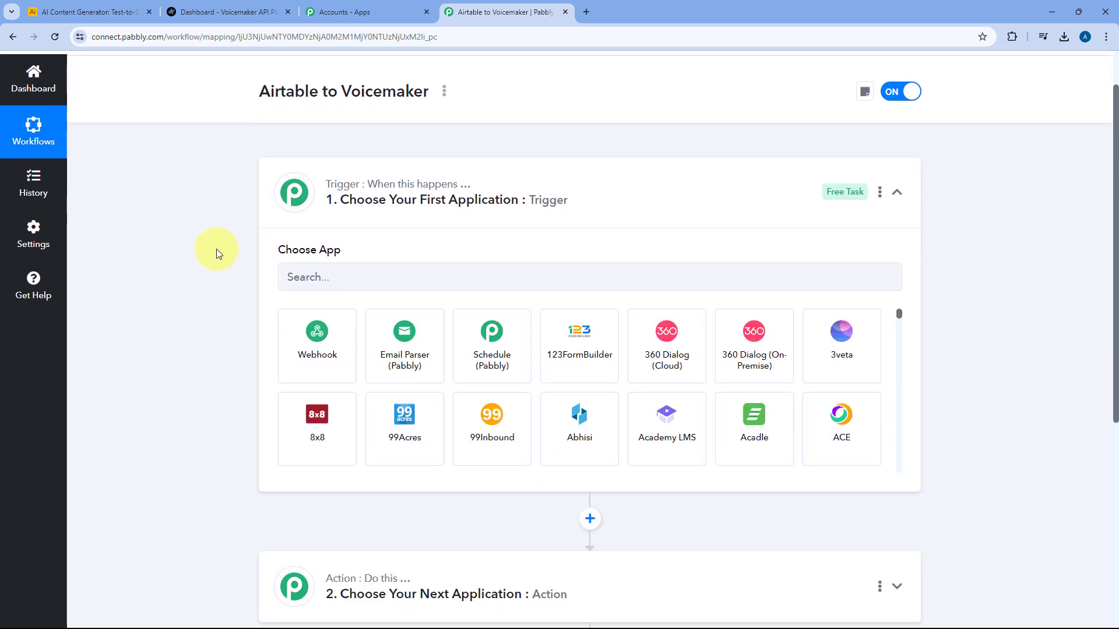
{"action": "left_click", "coordinate": [87, 12]}
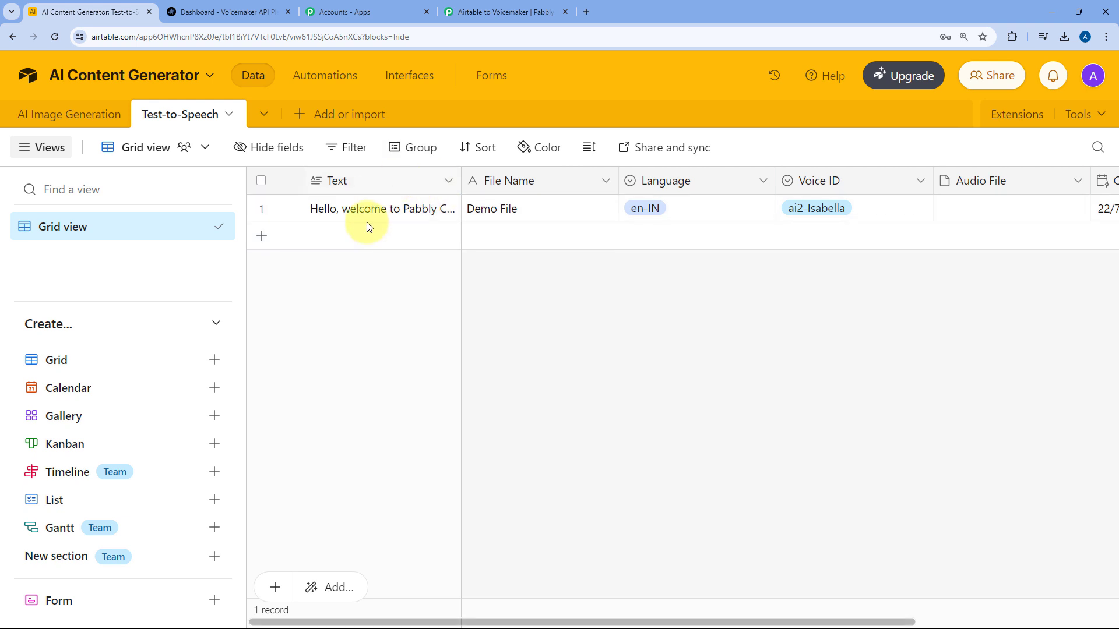
{"action": "left_click", "coordinate": [504, 12]}
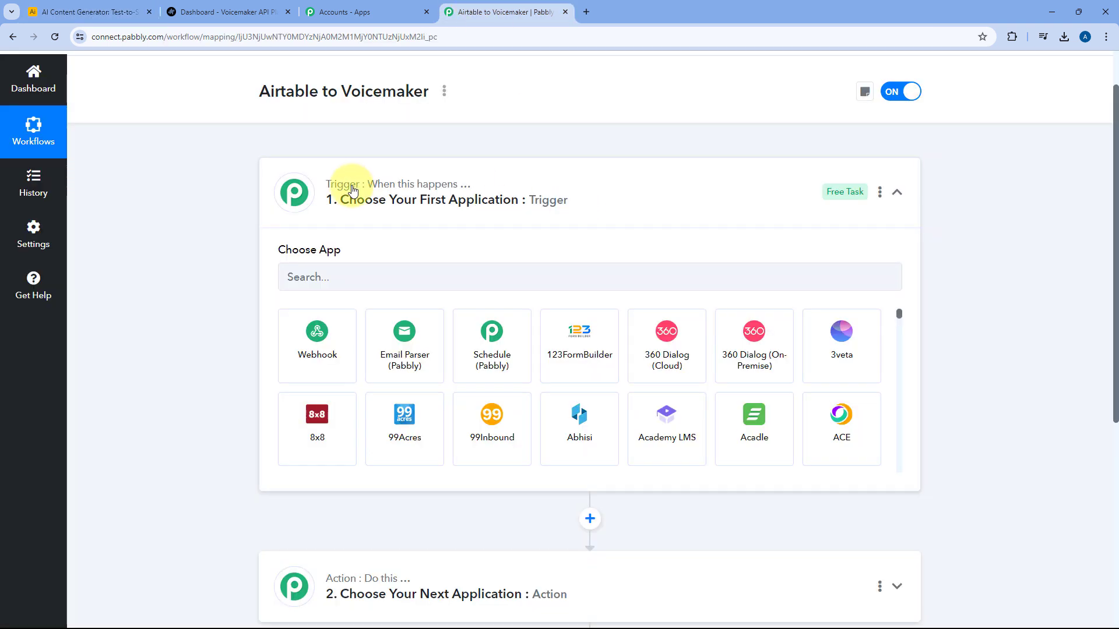
{"action": "left_click", "coordinate": [76, 12]}
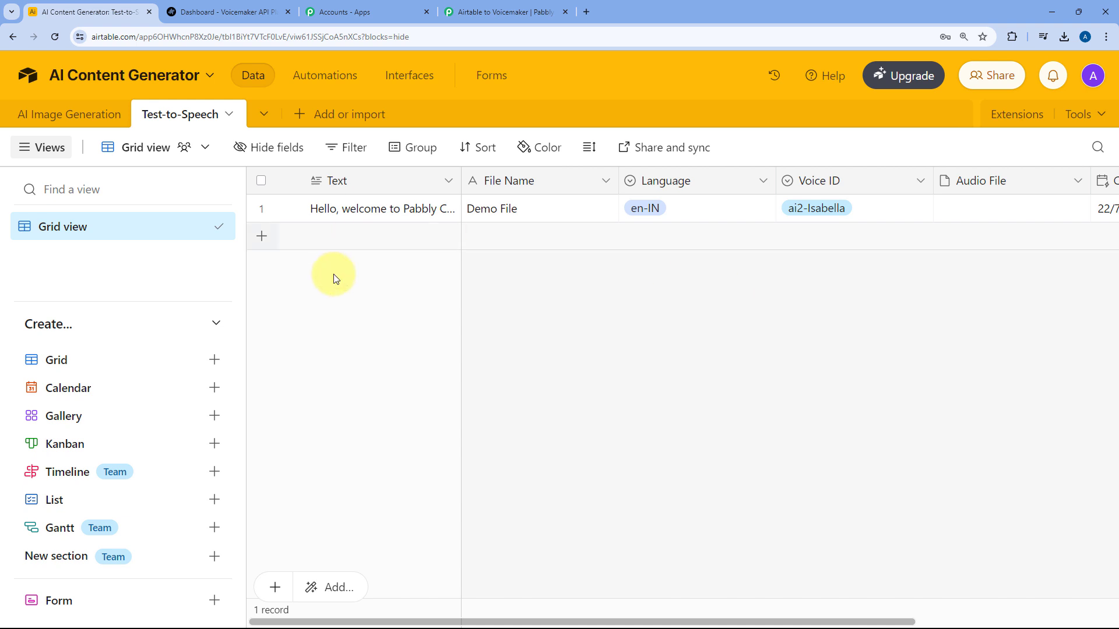
{"action": "left_click", "coordinate": [507, 12]}
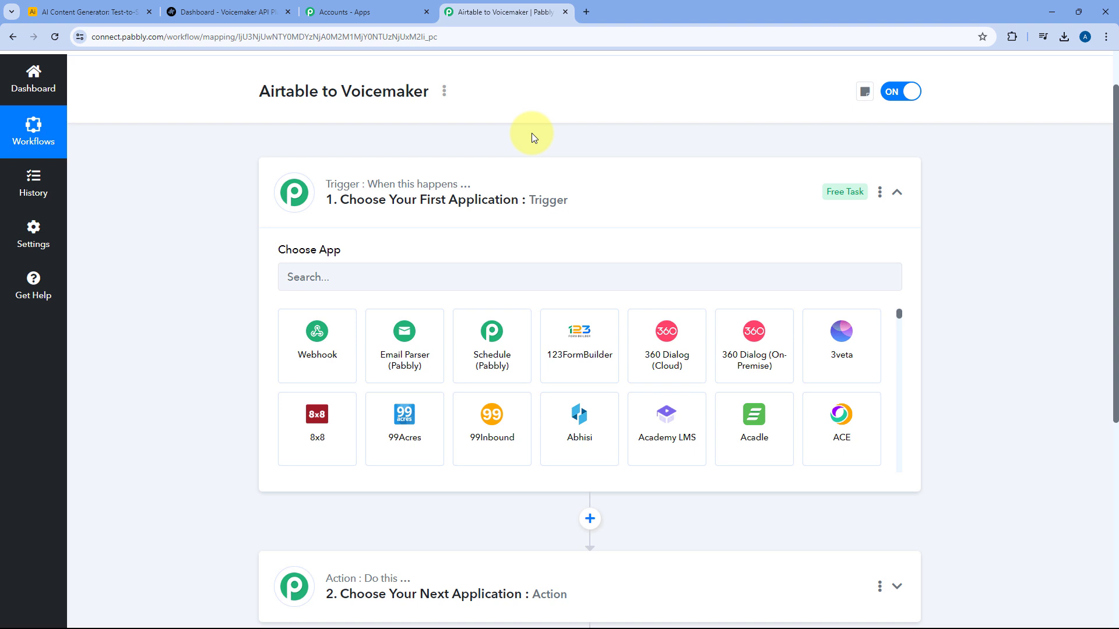
{"action": "scroll", "coordinate": [546, 256], "scroll_direction": "down", "scroll_amount": 2}
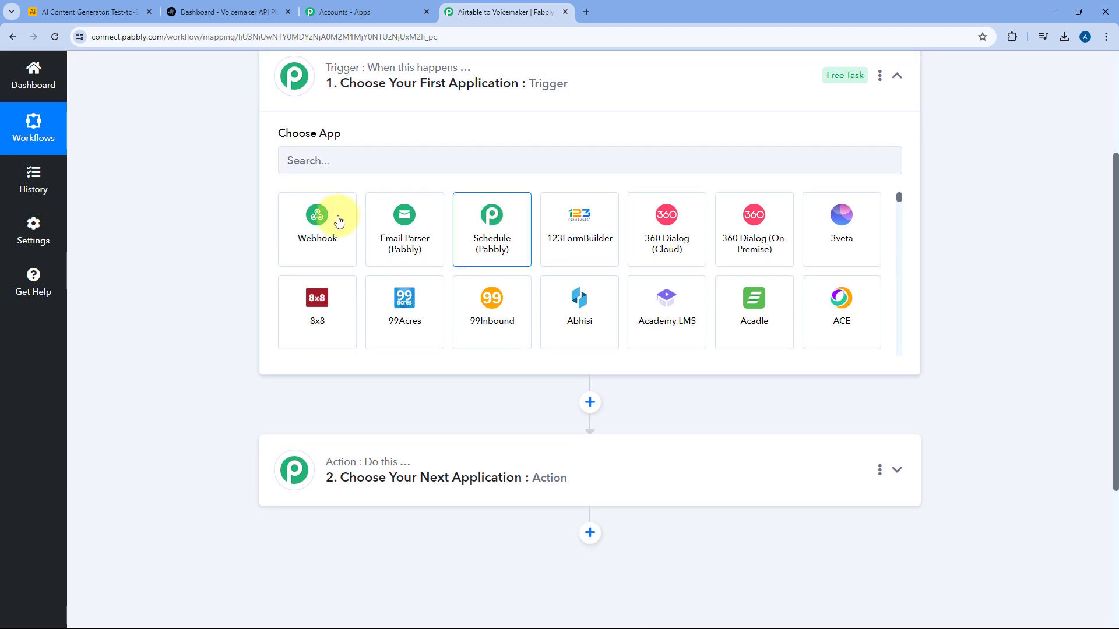
{"action": "scroll", "coordinate": [240, 236], "scroll_direction": "down", "scroll_amount": 2}
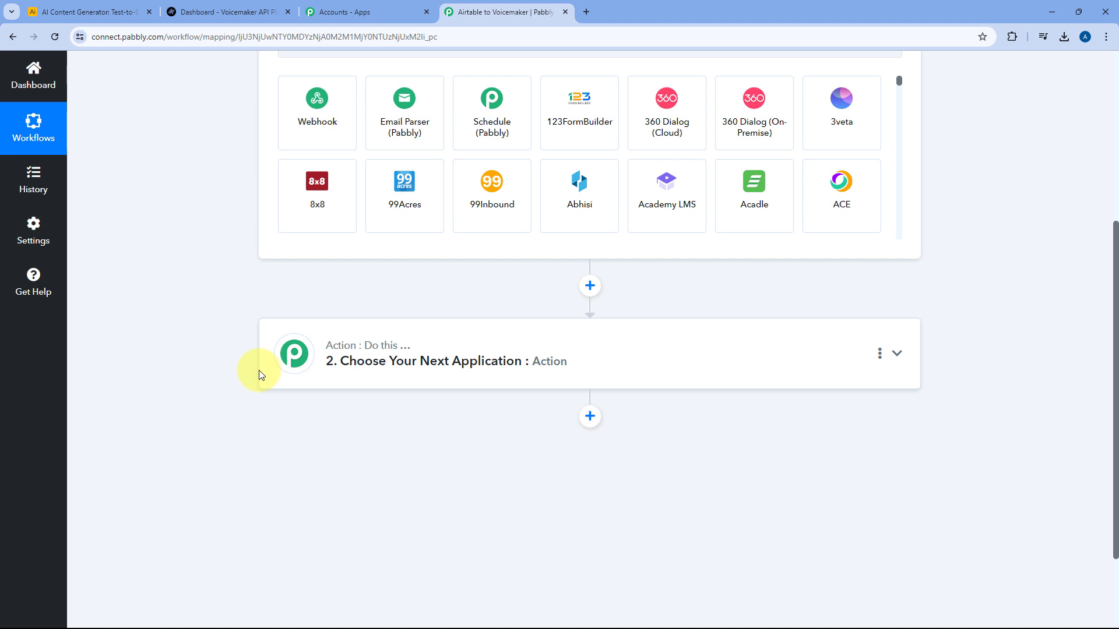
{"action": "left_click", "coordinate": [93, 12]}
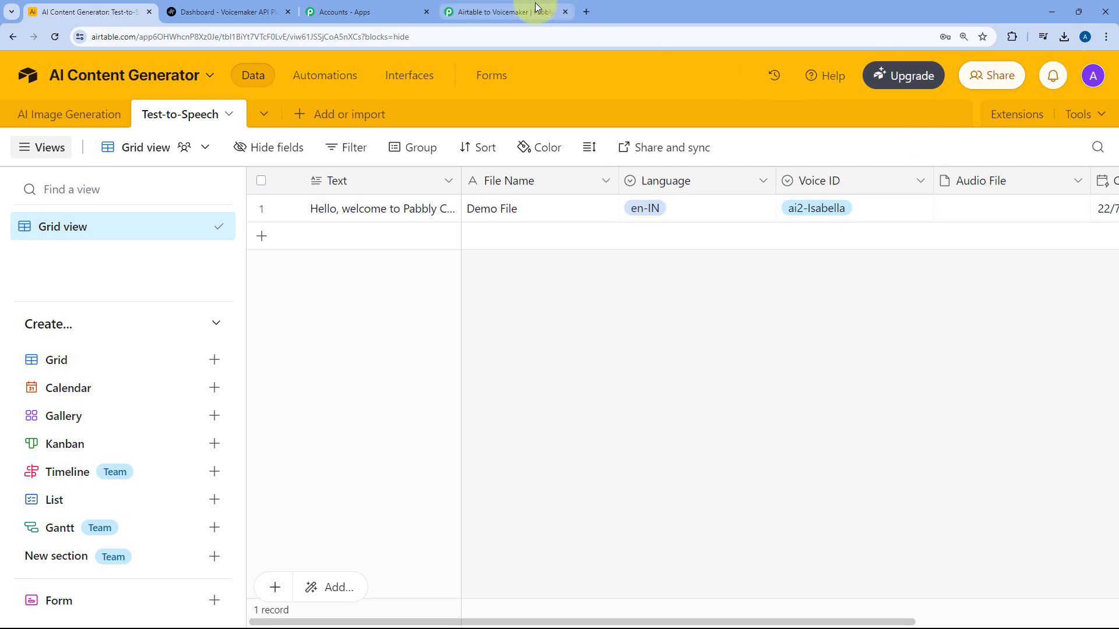
{"action": "left_click", "coordinate": [508, 12]}
Search the trigger's app list for Airtable and choose it as the trigger application
{"action": "scroll", "coordinate": [571, 233], "scroll_direction": "up", "scroll_amount": 4}
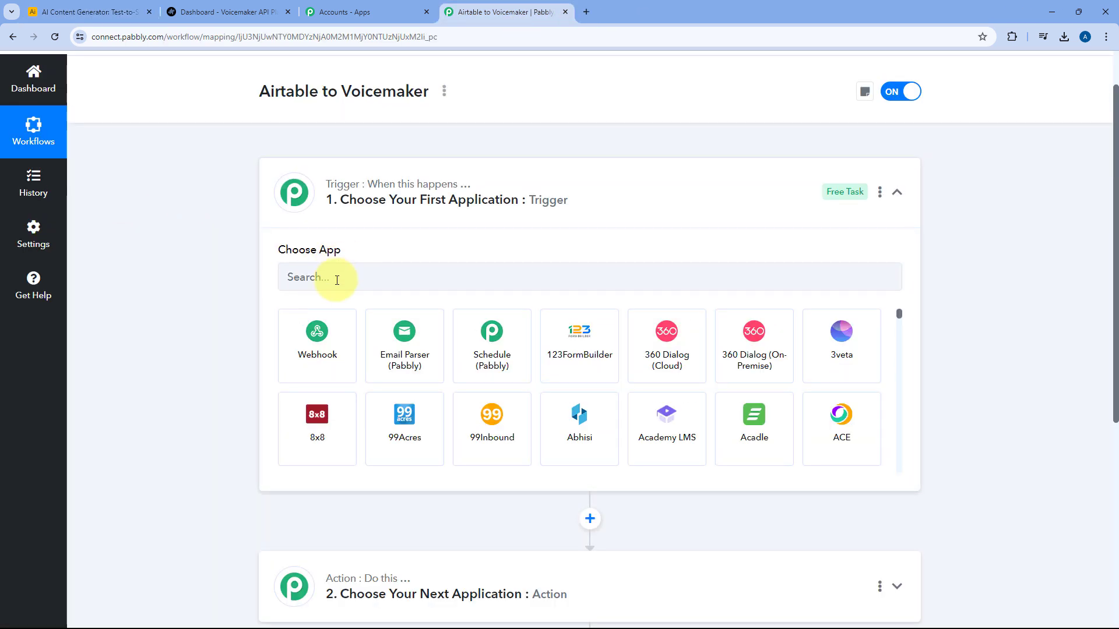
{"action": "left_click", "coordinate": [337, 281]}
{"action": "type", "text": "Airtable"}
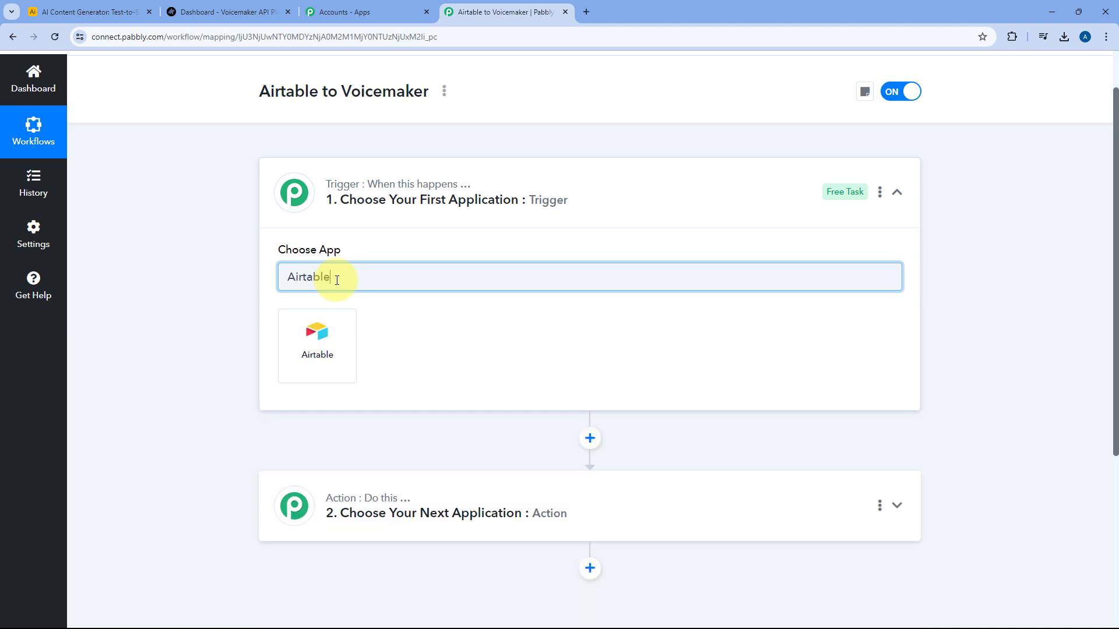
{"action": "left_click", "coordinate": [321, 357]}
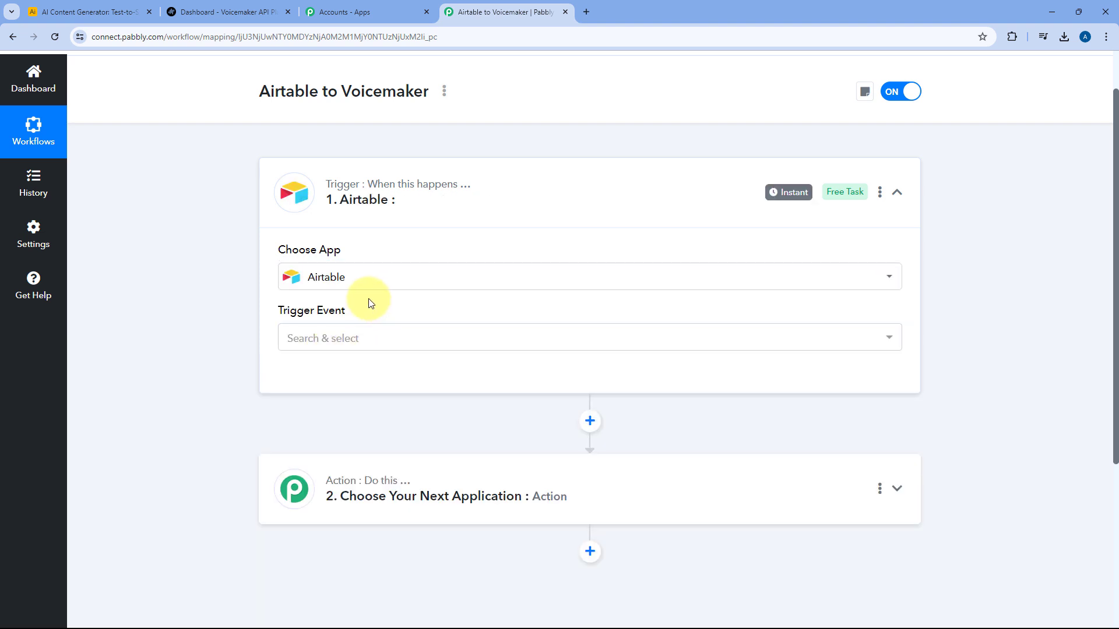
Set the Airtable trigger event to New Record and start connecting the account
{"action": "left_click", "coordinate": [362, 332]}
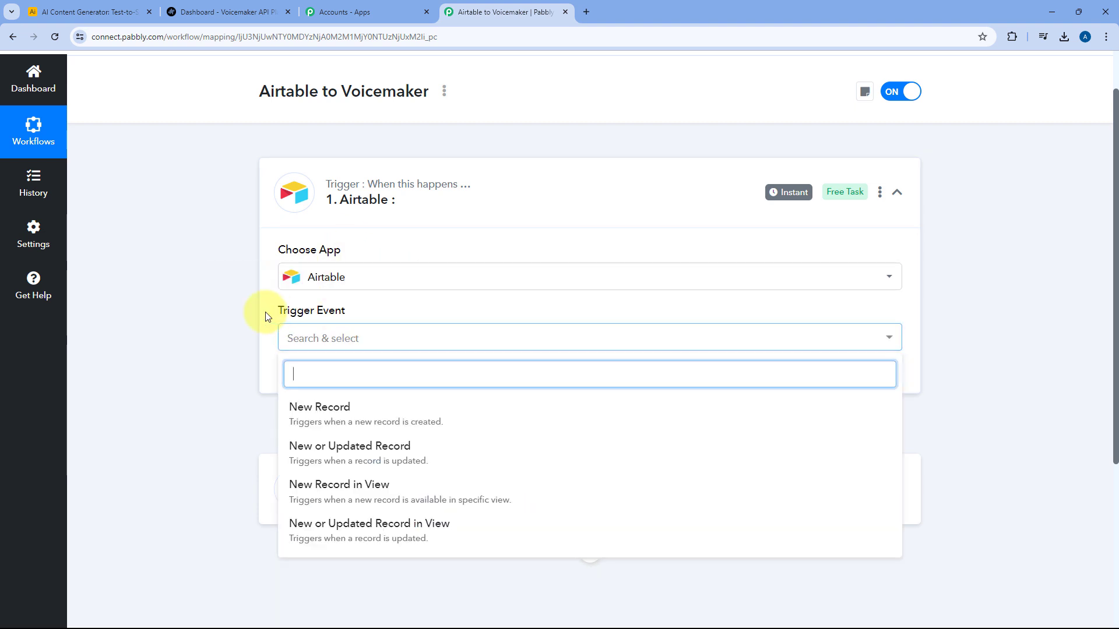
{"action": "scroll", "coordinate": [244, 306], "scroll_direction": "down", "scroll_amount": 1}
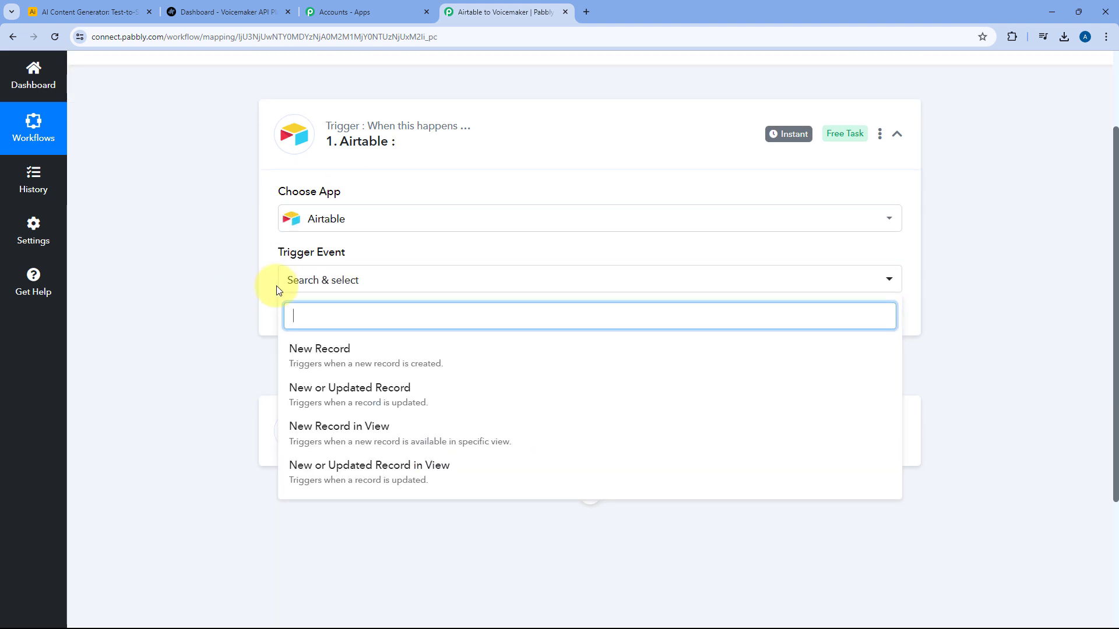
{"action": "left_click", "coordinate": [318, 349]}
{"action": "left_click", "coordinate": [303, 319]}
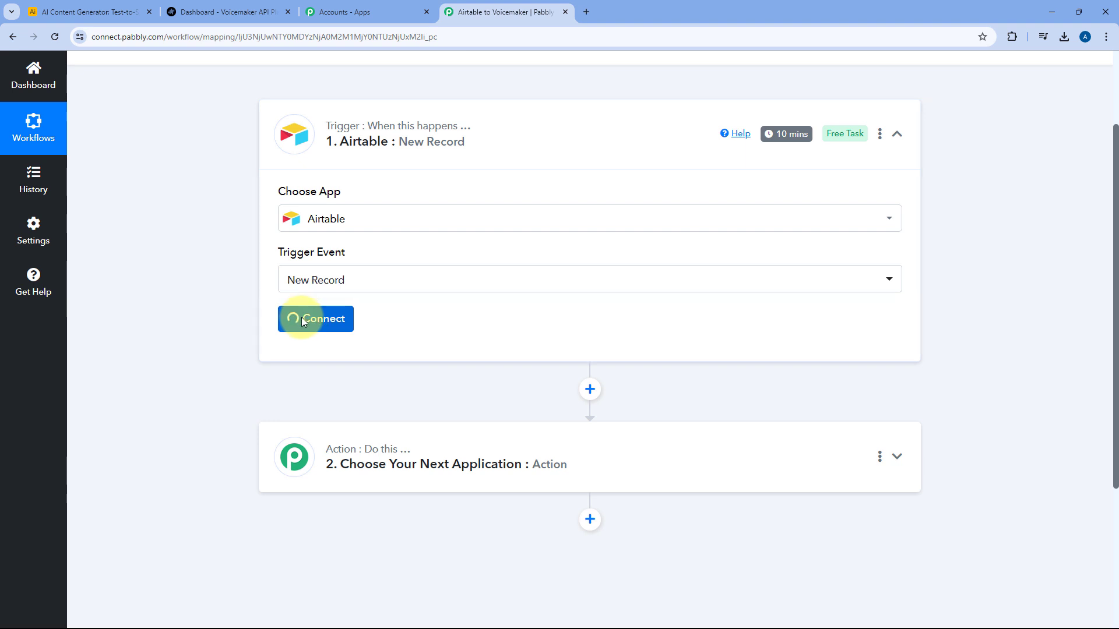
Add a new Airtable connection and choose all current and future bases in all current and future workspaces for its access
{"action": "left_click", "coordinate": [515, 206]}
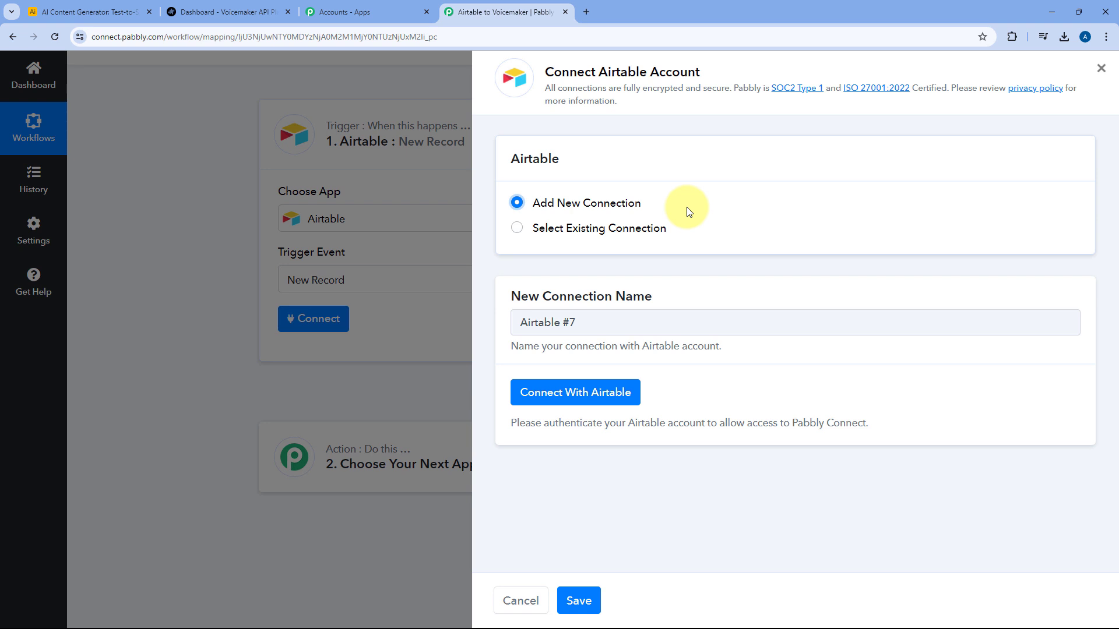
{"action": "left_click", "coordinate": [560, 396]}
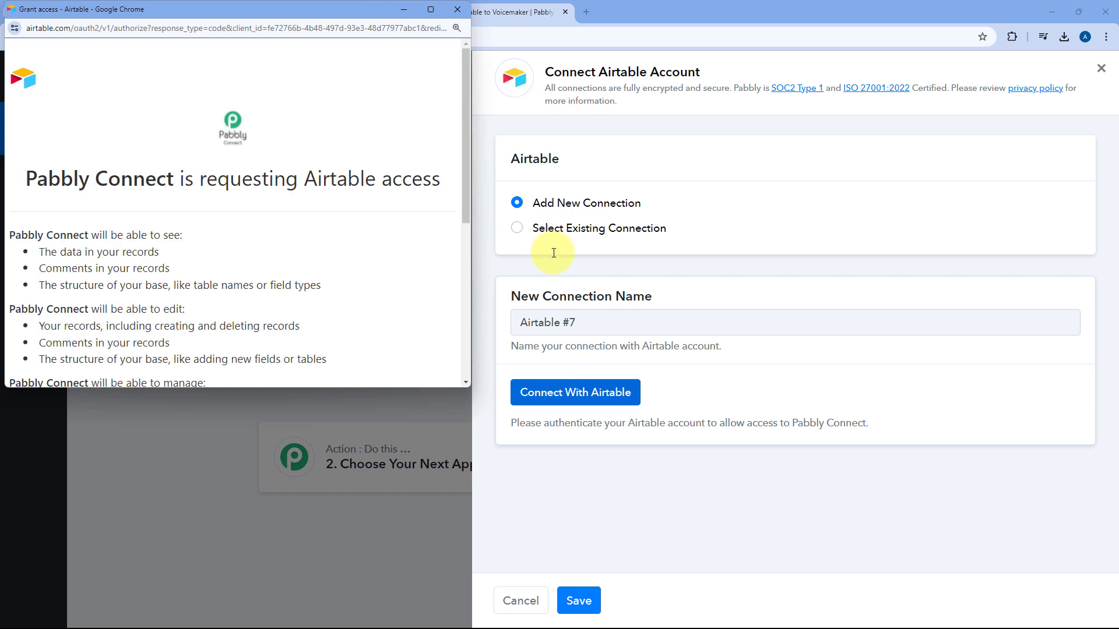
{"action": "left_click_drag", "start_coordinate": [238, 14], "coordinate": [254, 86]}
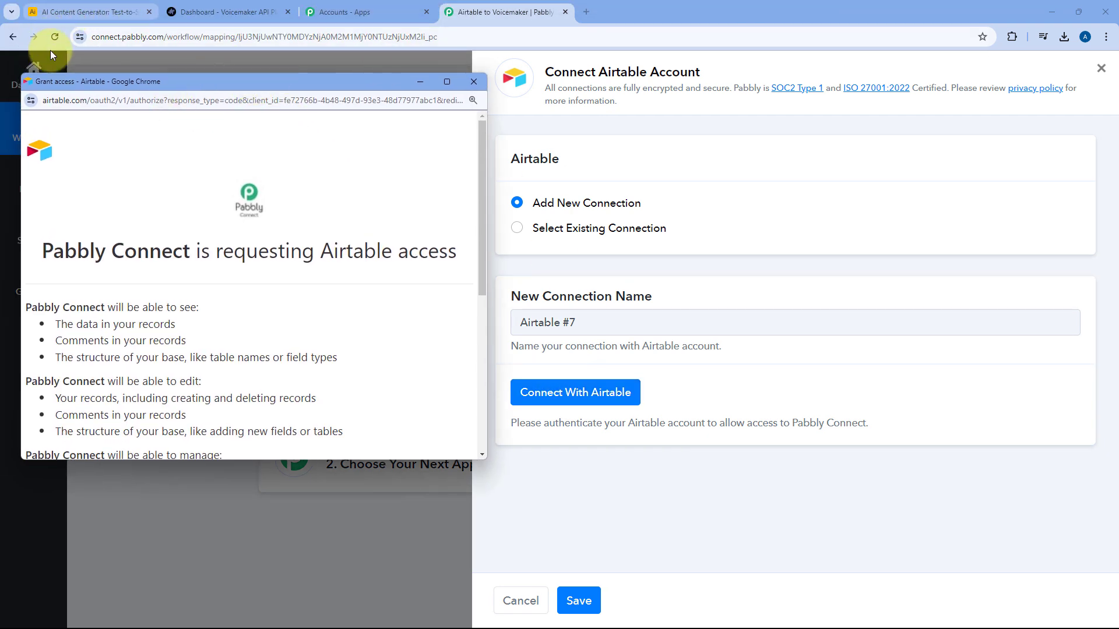
{"action": "scroll", "coordinate": [277, 274], "scroll_direction": "down", "scroll_amount": 2}
{"action": "scroll", "coordinate": [279, 276], "scroll_direction": "down", "scroll_amount": 3}
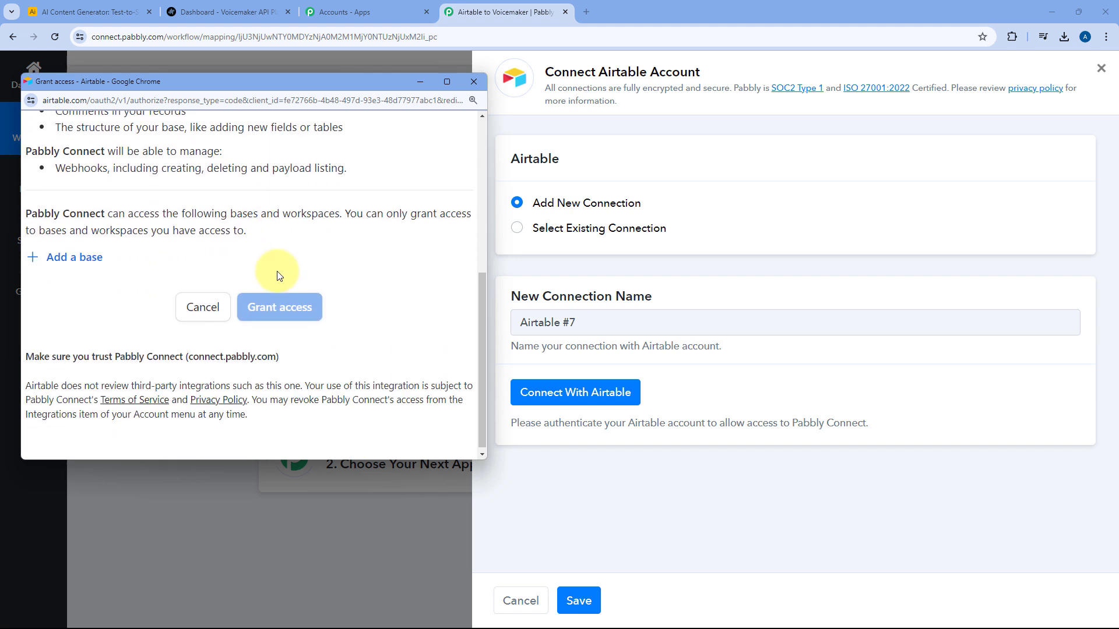
{"action": "left_click", "coordinate": [71, 257]}
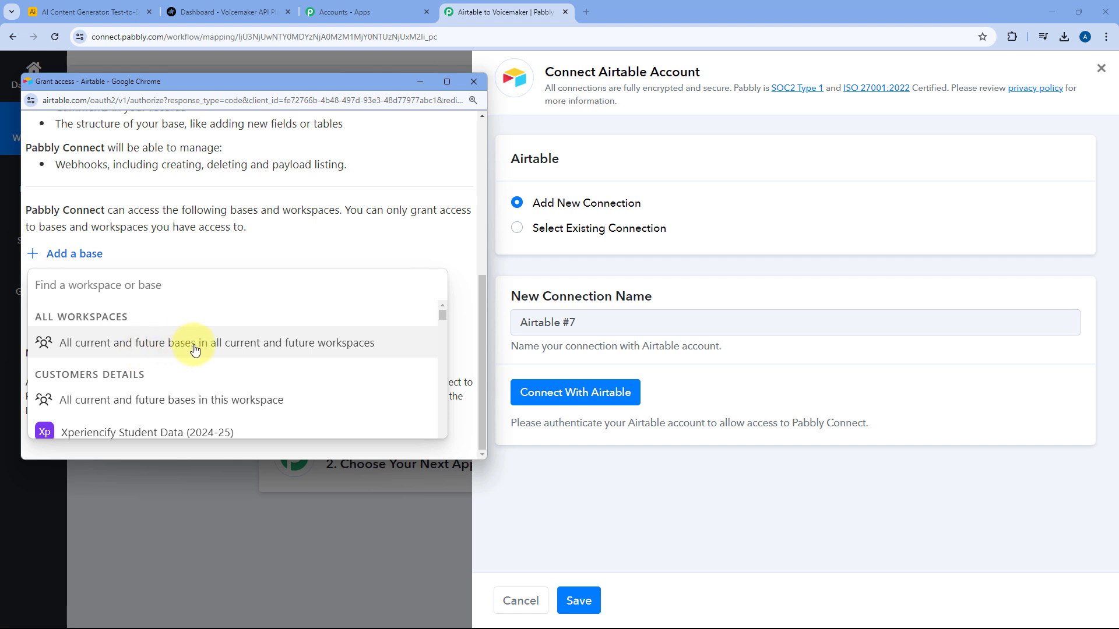
{"action": "left_click", "coordinate": [320, 346]}
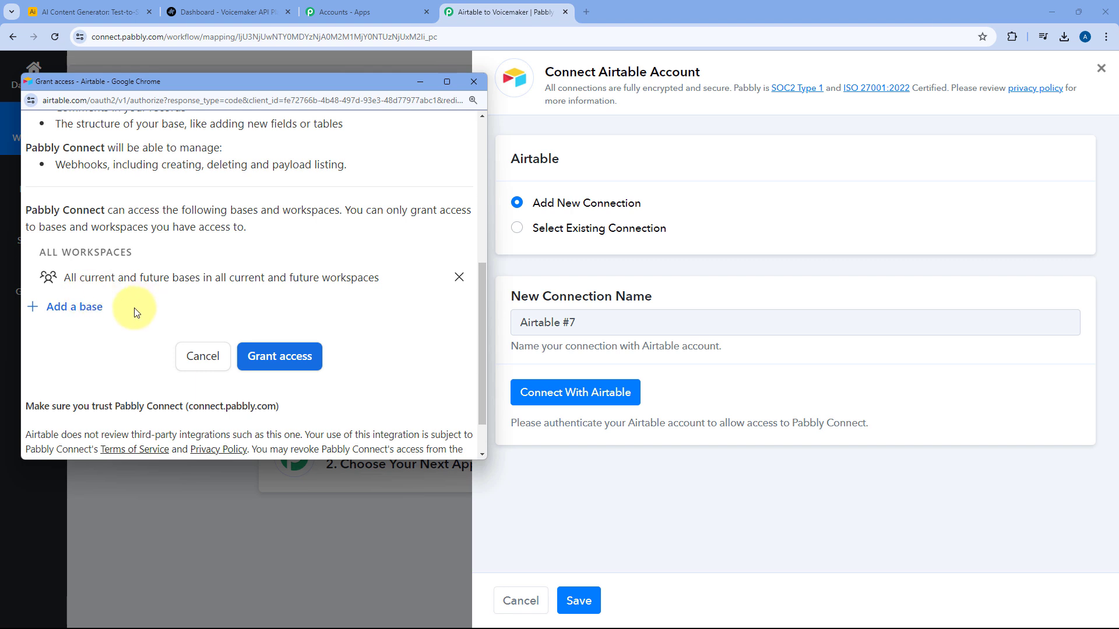
{"action": "left_click", "coordinate": [75, 308]}
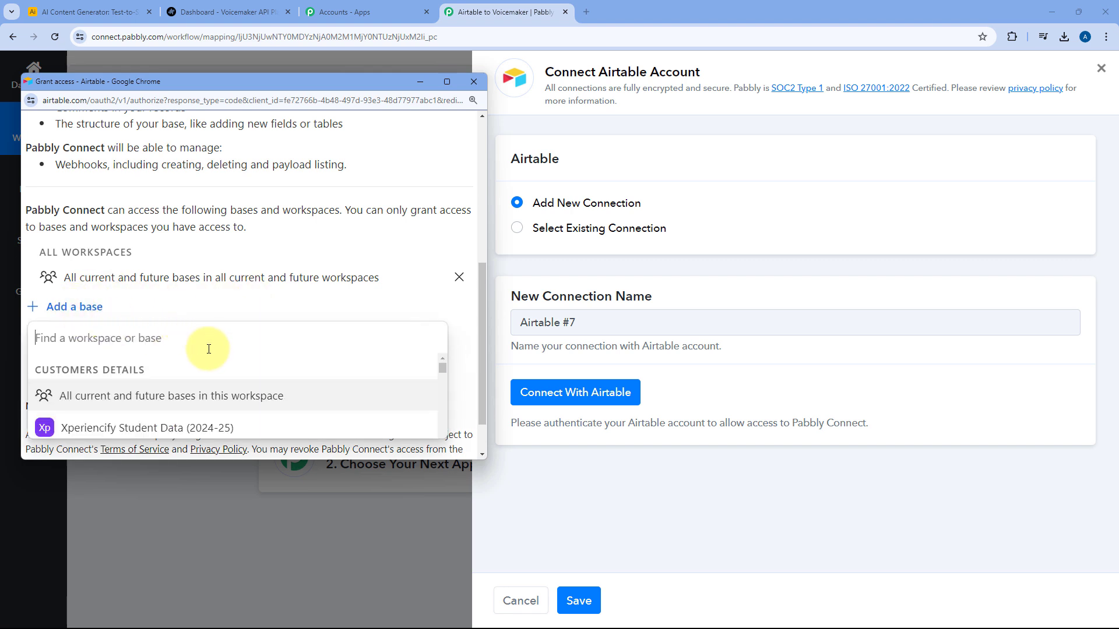
{"action": "scroll", "coordinate": [226, 418], "scroll_direction": "down", "scroll_amount": 10}
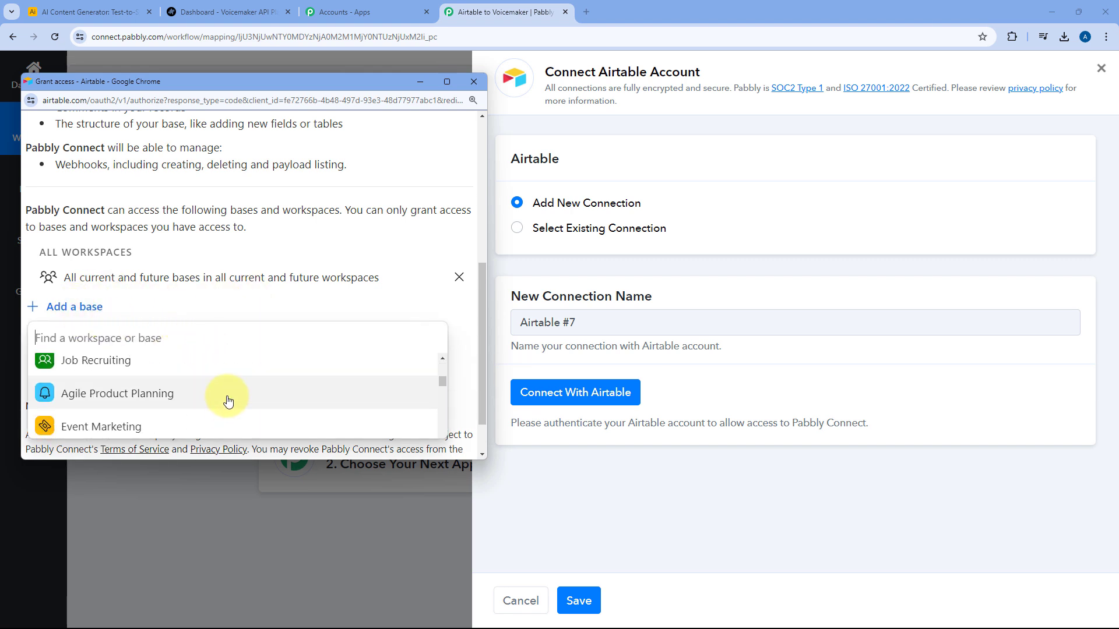
{"action": "scroll", "coordinate": [235, 370], "scroll_direction": "down", "scroll_amount": 2}
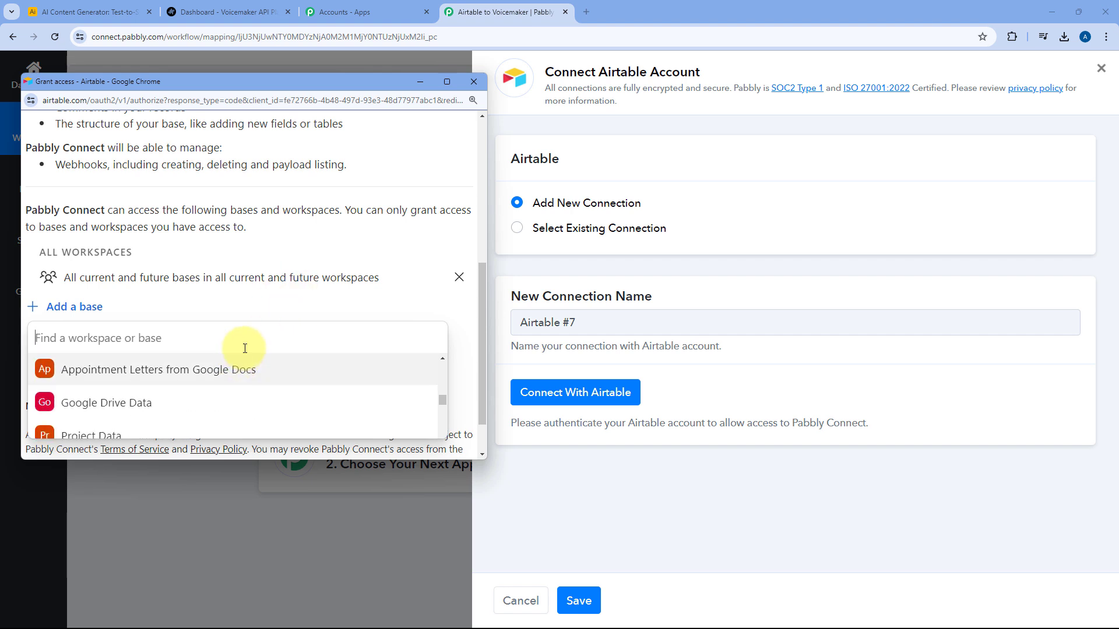
{"action": "left_click", "coordinate": [274, 314]}
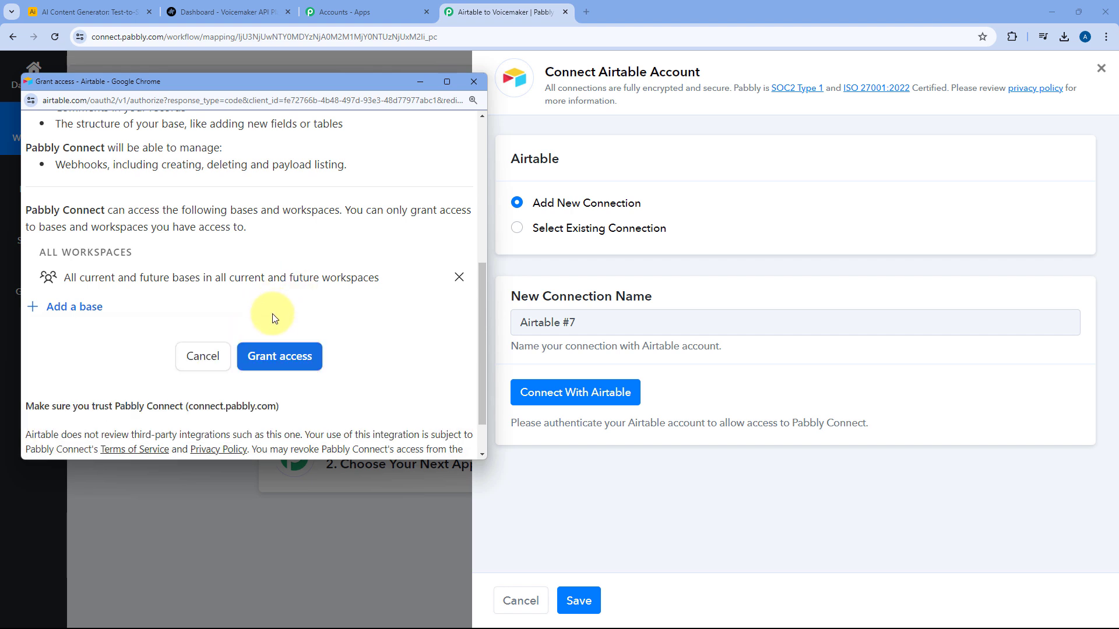
Grant Pabbly Connect the requested Airtable access to complete the connection
{"action": "left_click", "coordinate": [278, 363]}
{"action": "left_click", "coordinate": [278, 360]}
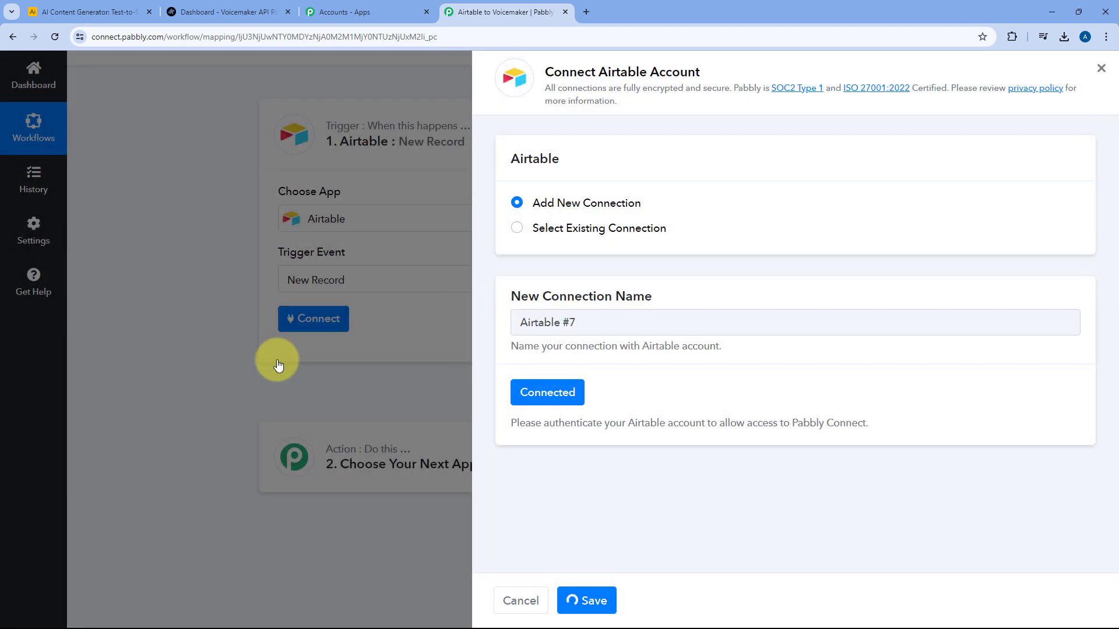
Set the trigger's base to AI Content Generator, checking the base name in Airtable
{"action": "scroll", "coordinate": [228, 290], "scroll_direction": "down", "scroll_amount": 5}
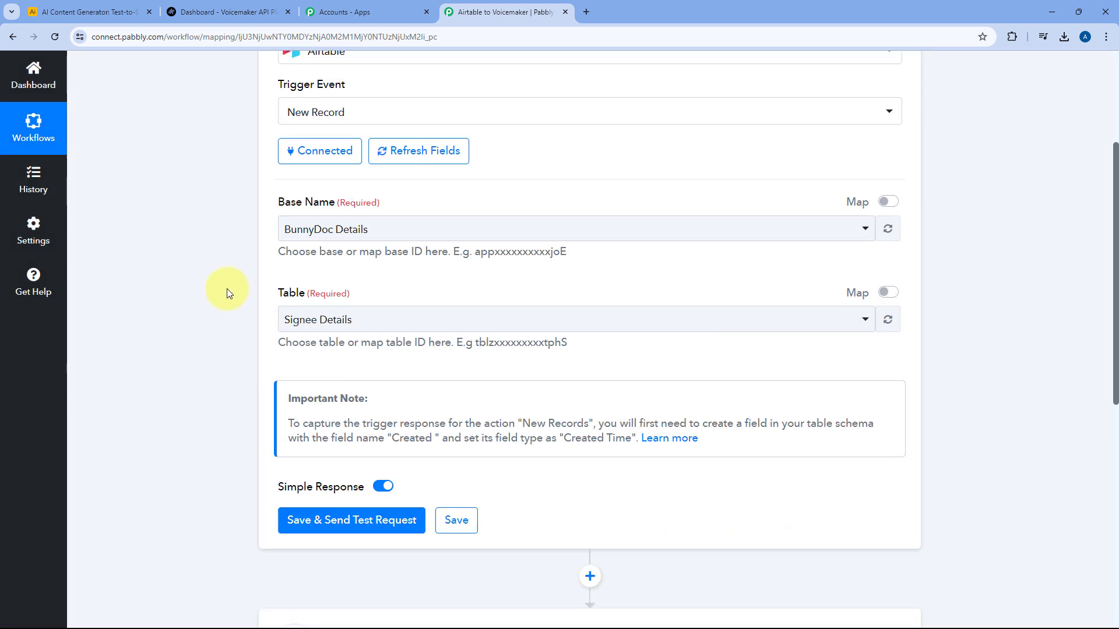
{"action": "scroll", "coordinate": [245, 175], "scroll_direction": "up", "scroll_amount": 2}
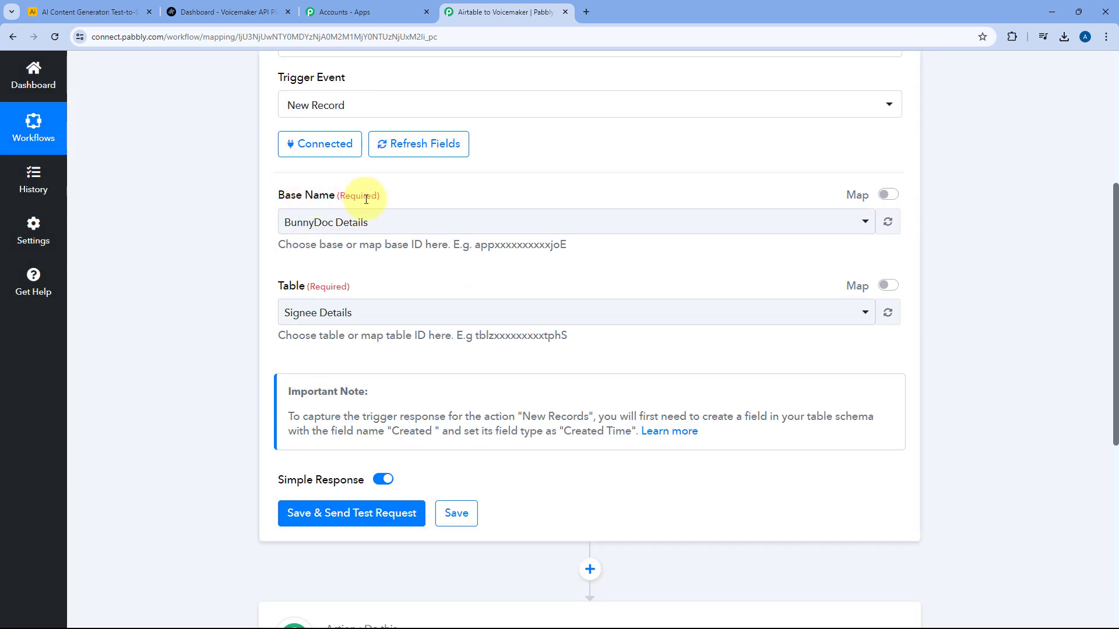
{"action": "left_click", "coordinate": [446, 223]}
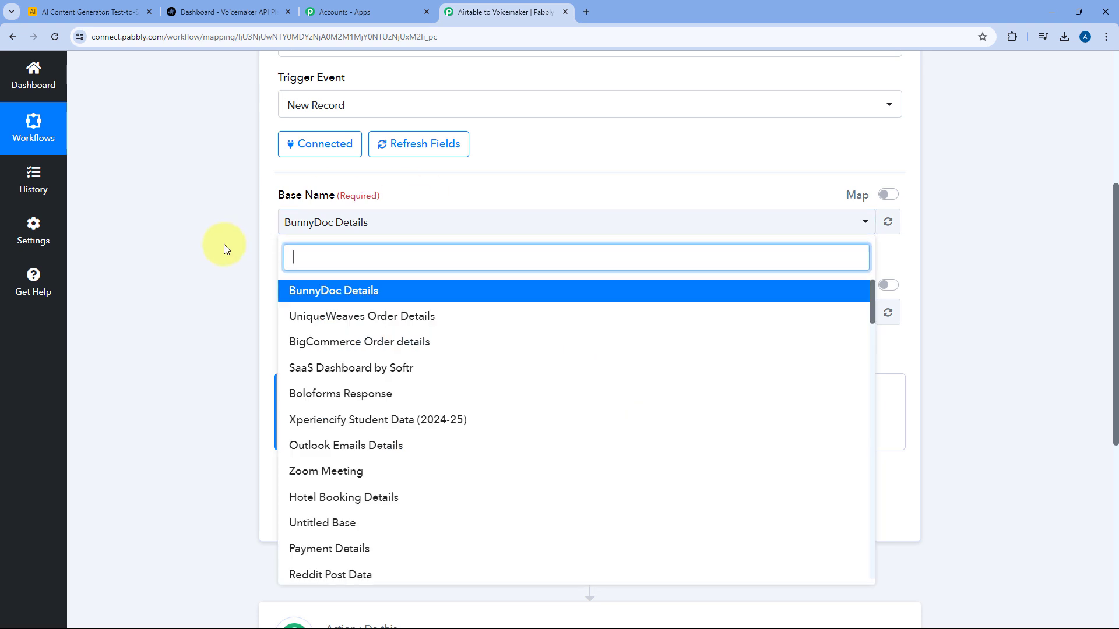
{"action": "scroll", "coordinate": [463, 327], "scroll_direction": "down", "scroll_amount": 4}
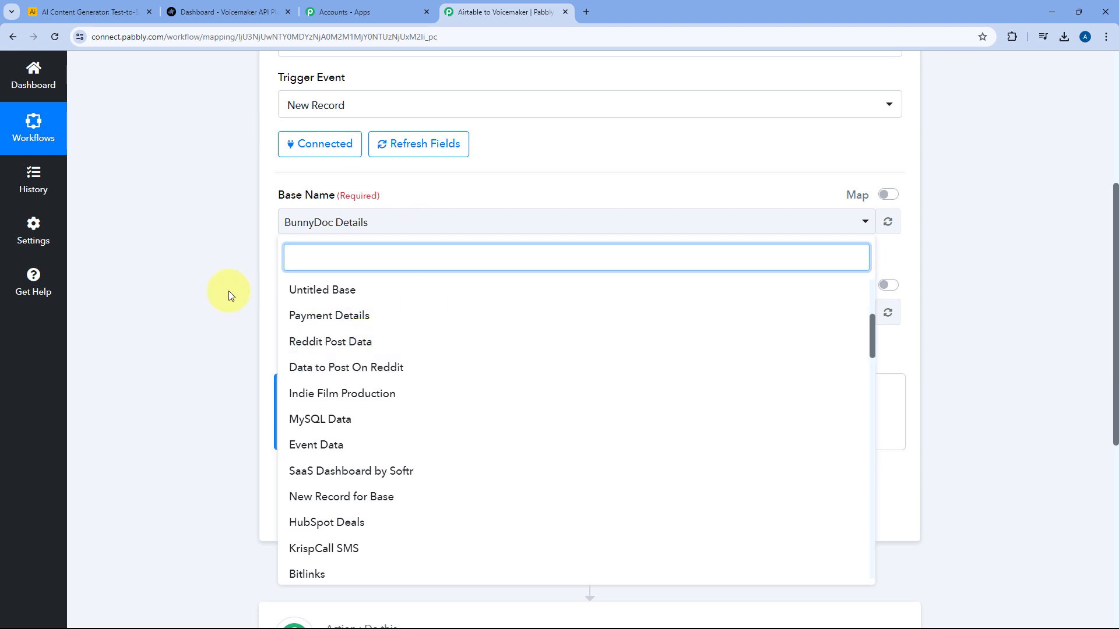
{"action": "left_click", "coordinate": [87, 11]}
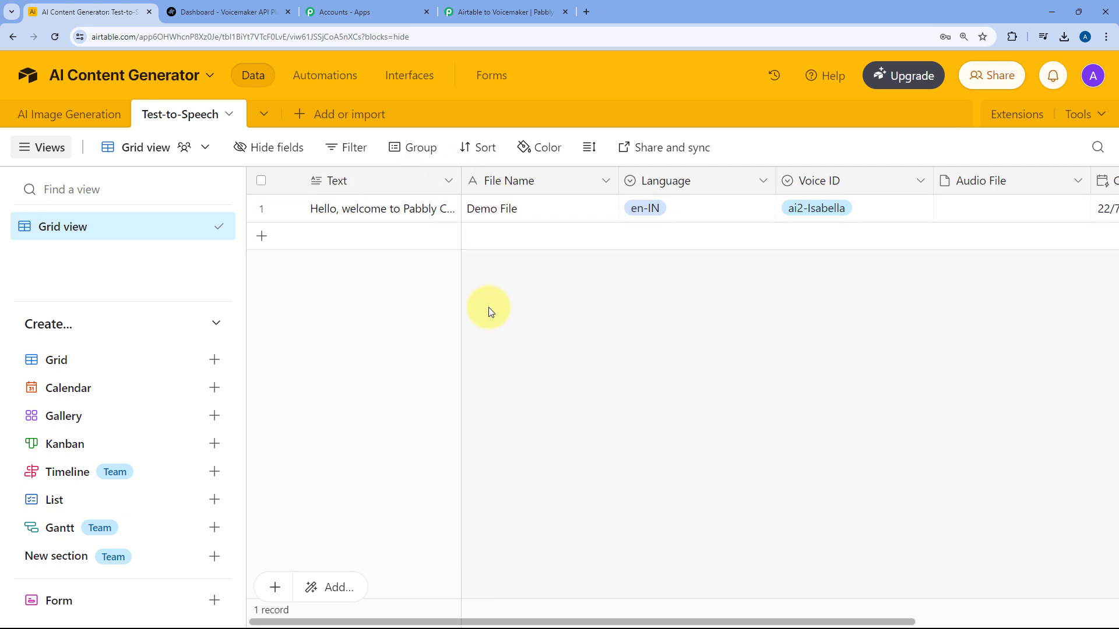
{"action": "left_click", "coordinate": [509, 5]}
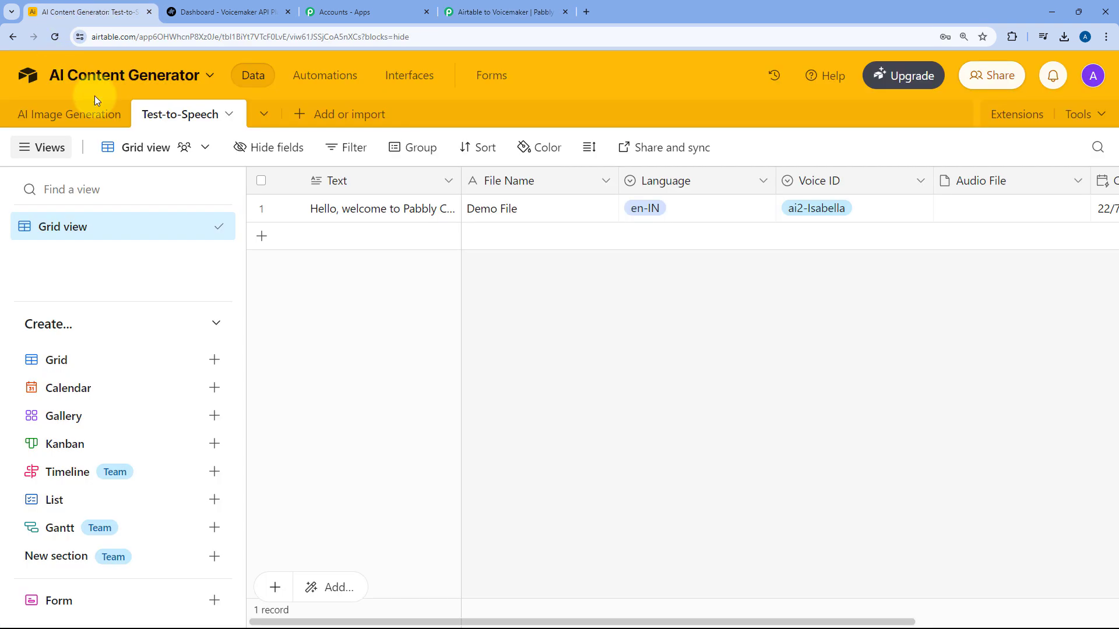
{"action": "left_click", "coordinate": [111, 12]}
{"action": "left_click", "coordinate": [507, 11]}
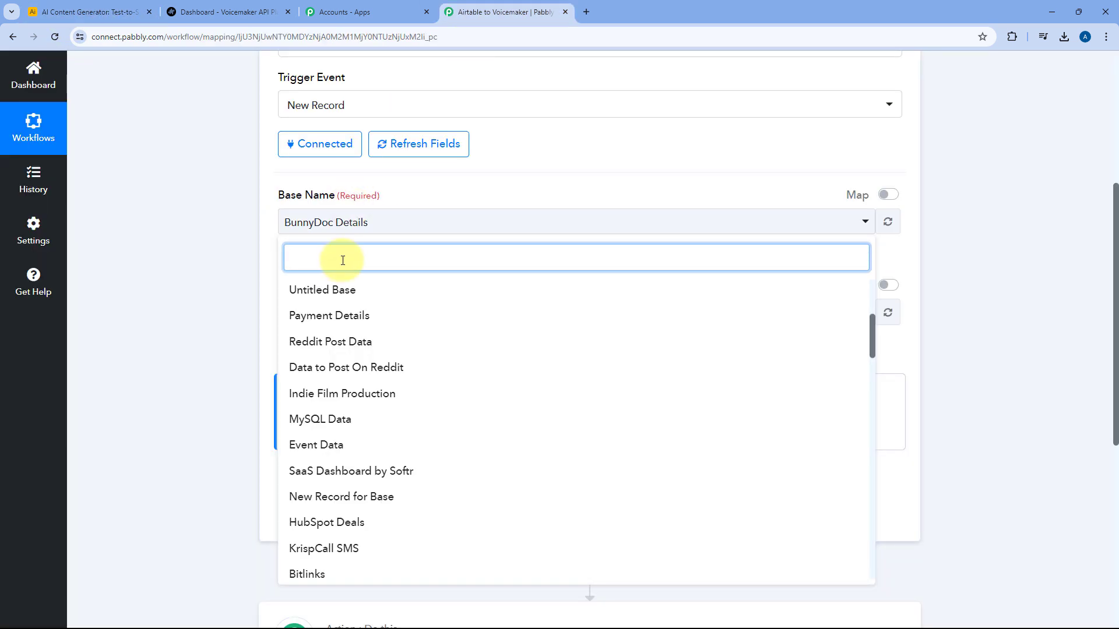
{"action": "type", "text": "AI"}
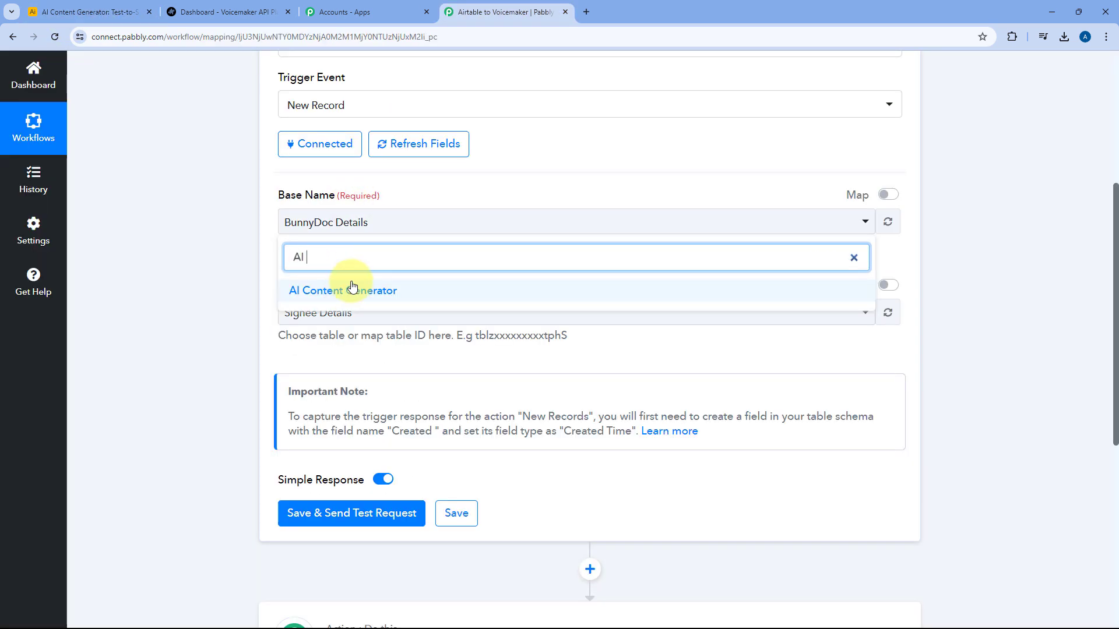
{"action": "left_click", "coordinate": [344, 289]}
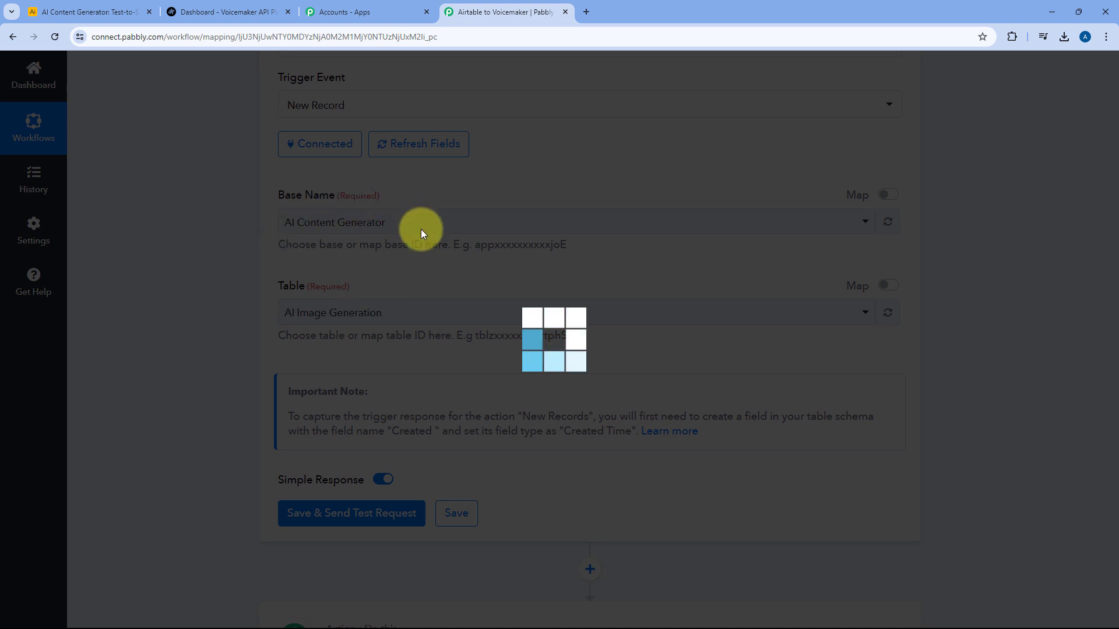
Set the trigger's table to Test-to-Speech, checking the table name in Airtable
{"action": "scroll", "coordinate": [236, 245], "scroll_direction": "down", "scroll_amount": 1}
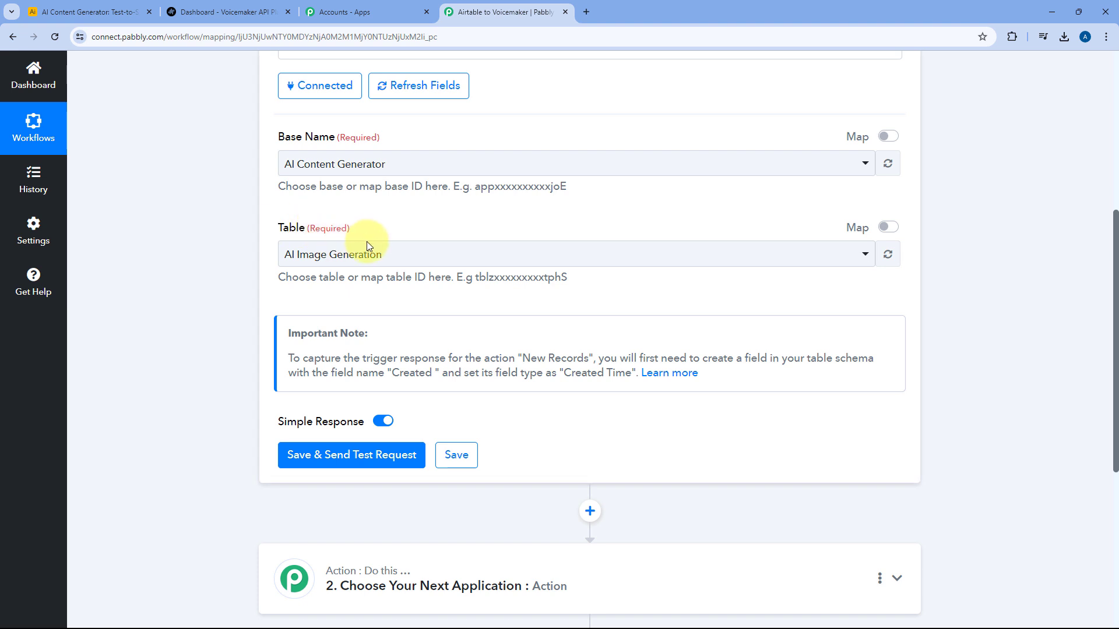
{"action": "left_click", "coordinate": [332, 254]}
{"action": "left_click", "coordinate": [93, 8]}
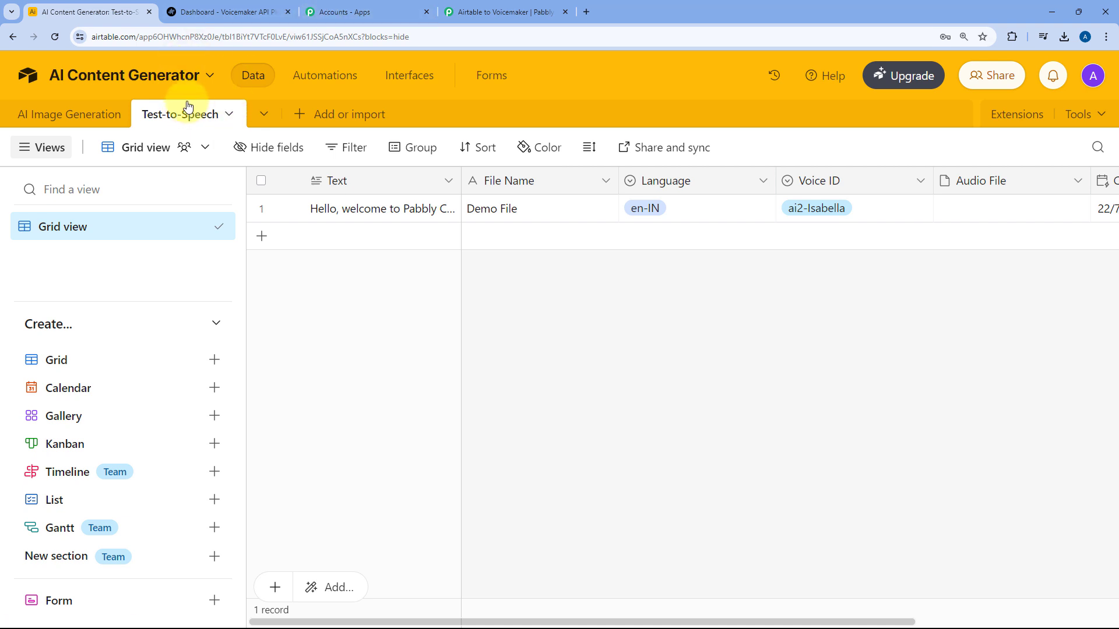
{"action": "left_click", "coordinate": [470, 8]}
{"action": "left_click", "coordinate": [350, 350]}
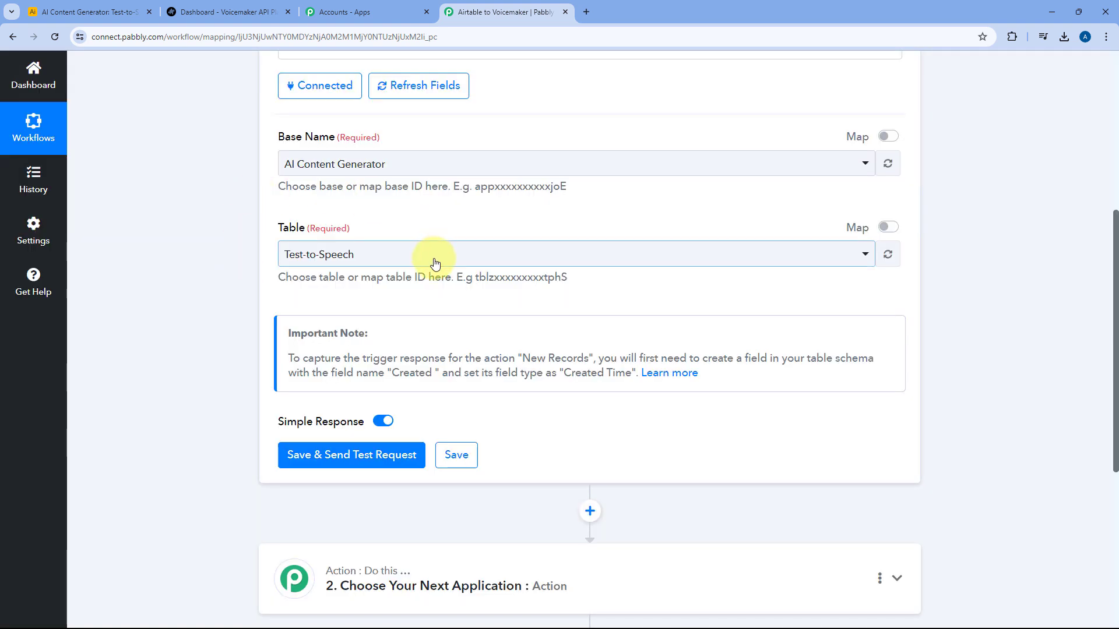
Examine the Created field's name and type in Airtable's Test-to-Speech table against the trigger's important note
{"action": "scroll", "coordinate": [294, 244], "scroll_direction": "down", "scroll_amount": 1}
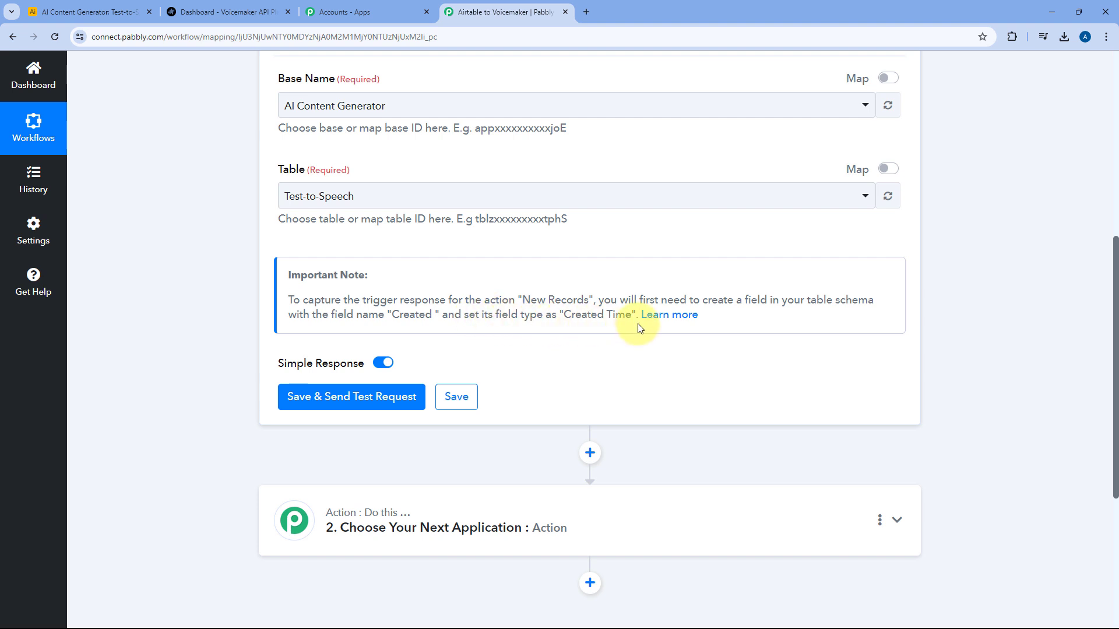
{"action": "left_click", "coordinate": [111, 12]}
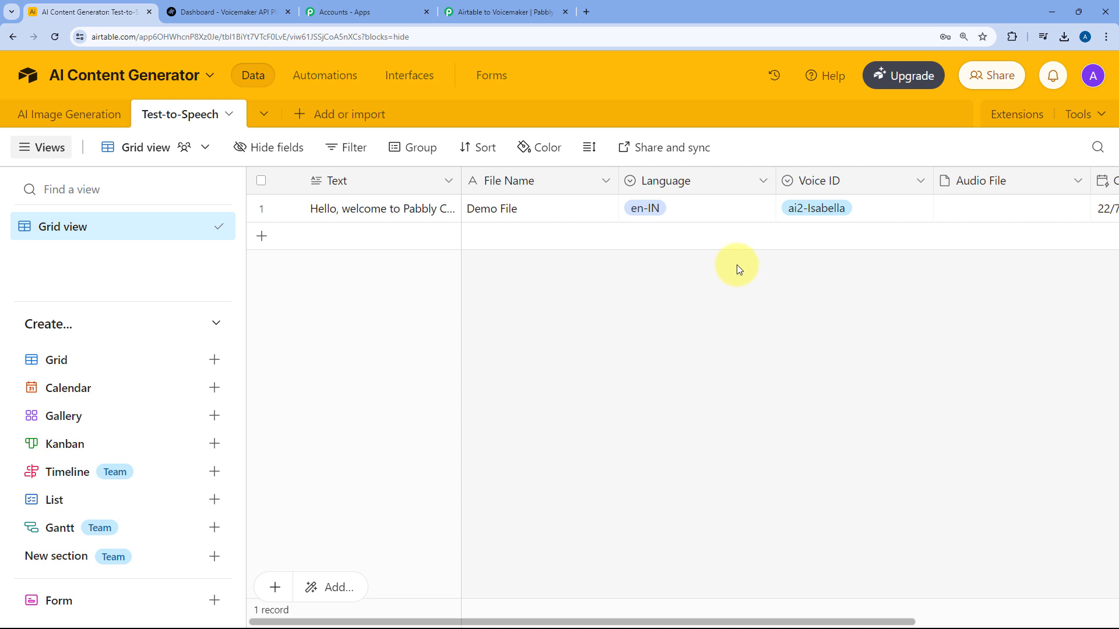
{"action": "scroll", "coordinate": [737, 265], "scroll_direction": "right", "scroll_amount": 3}
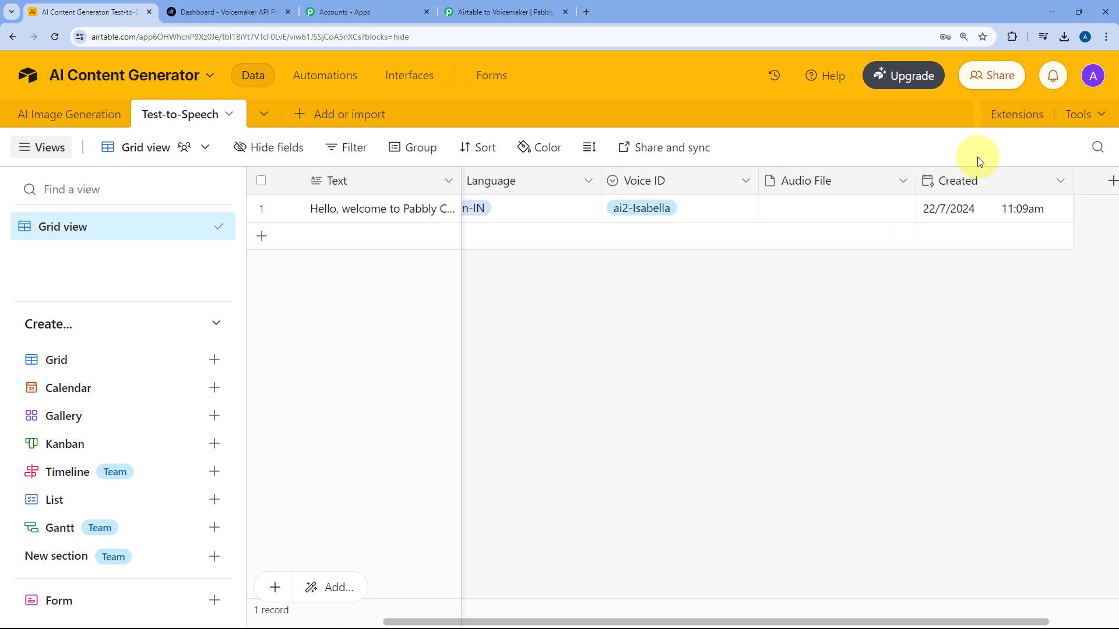
{"action": "left_click", "coordinate": [998, 176]}
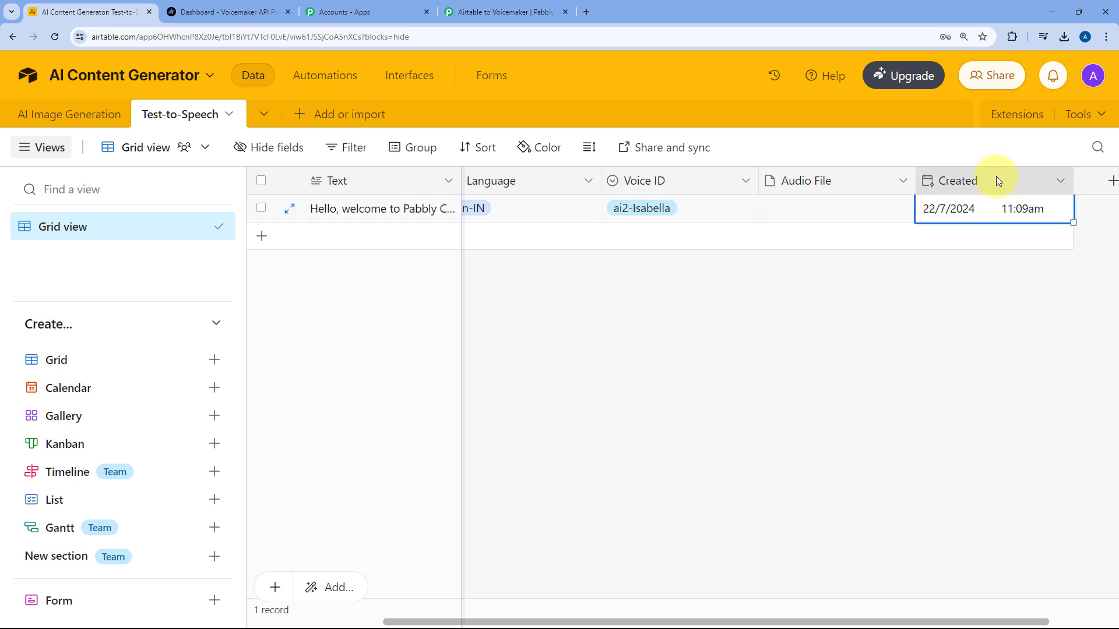
{"action": "double_click", "coordinate": [978, 180]}
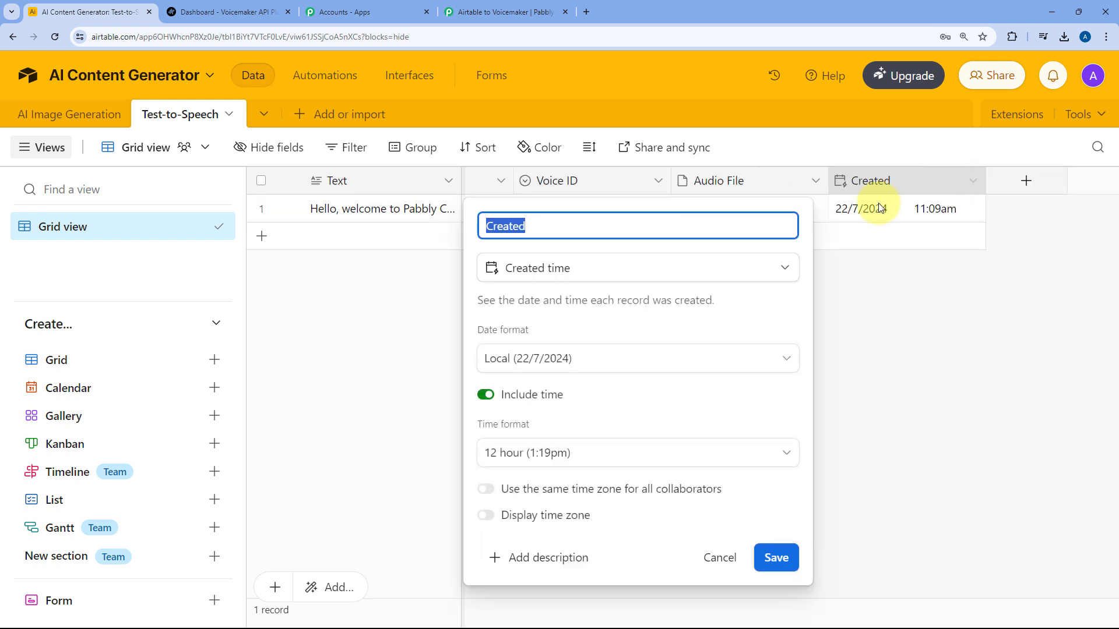
{"action": "left_click", "coordinate": [846, 282]}
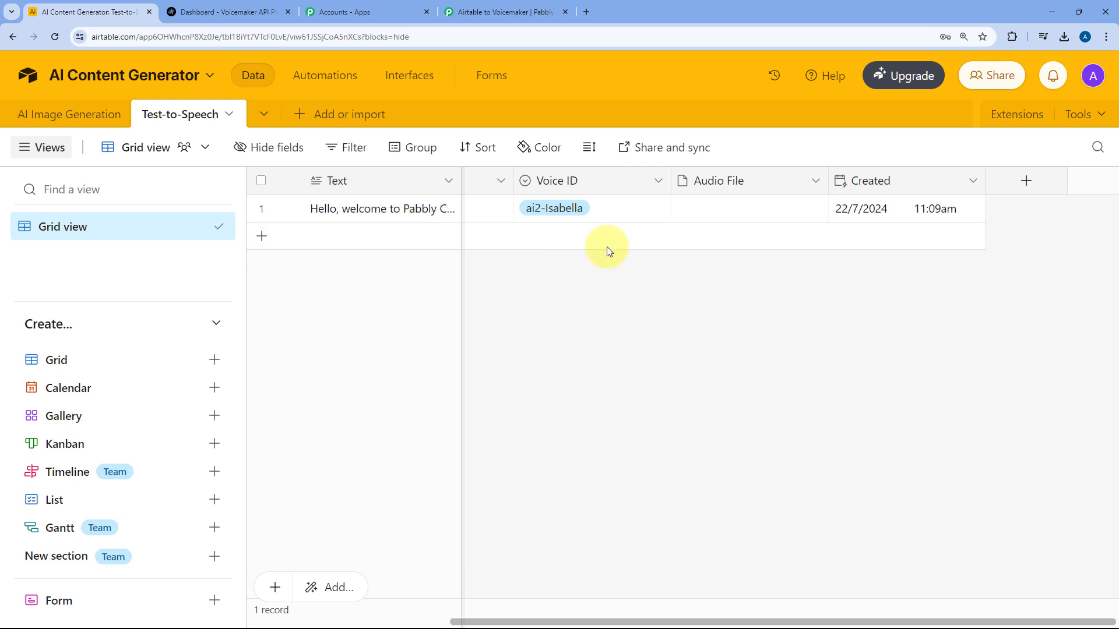
{"action": "scroll", "coordinate": [656, 286], "scroll_direction": "left", "scroll_amount": 2}
{"action": "scroll", "coordinate": [655, 283], "scroll_direction": "left", "scroll_amount": 1}
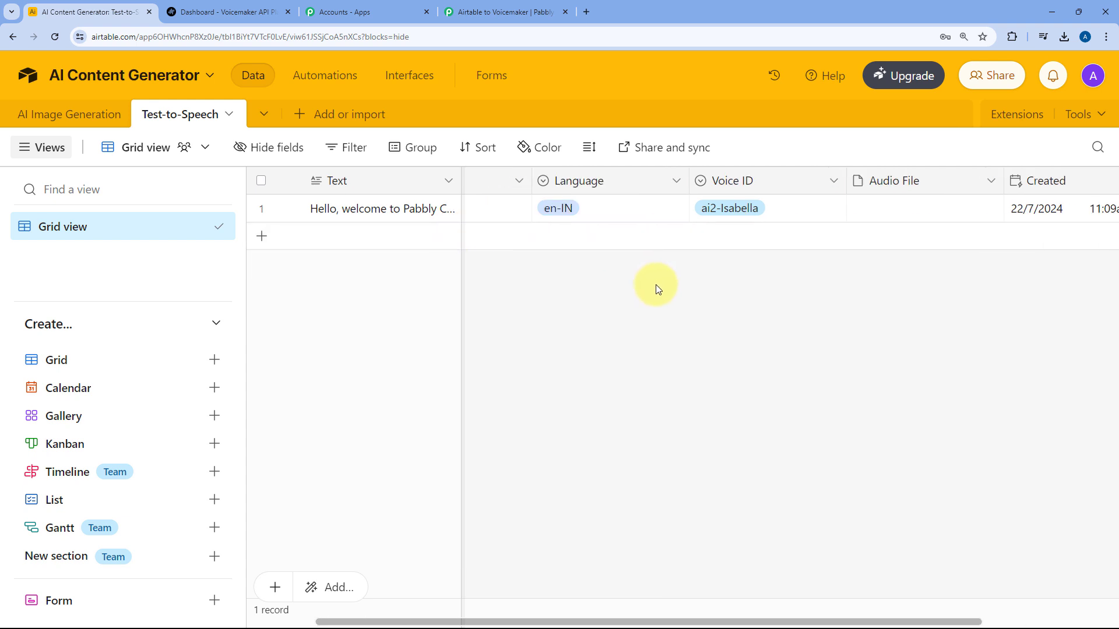
{"action": "scroll", "coordinate": [573, 274], "scroll_direction": "left", "scroll_amount": 2}
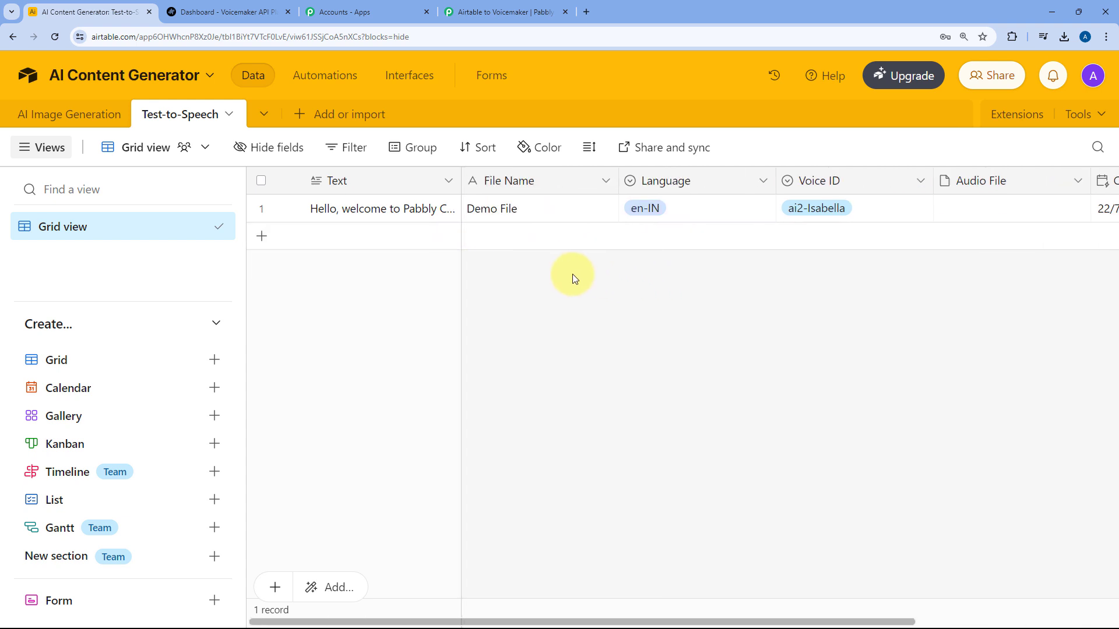
{"action": "scroll", "coordinate": [694, 275], "scroll_direction": "right", "scroll_amount": 3}
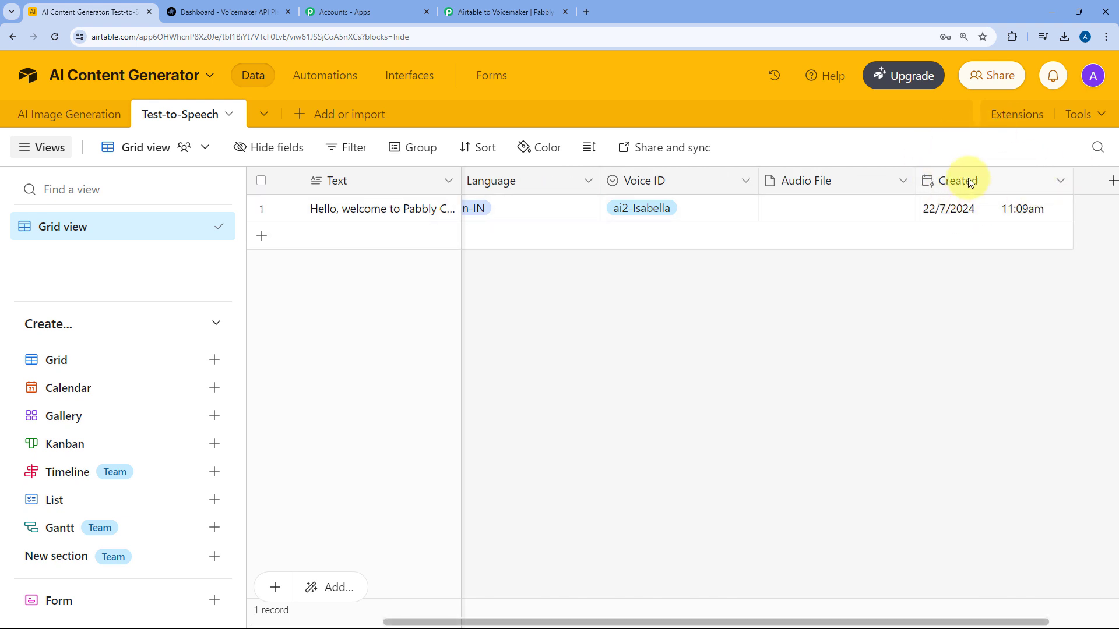
{"action": "scroll", "coordinate": [613, 300], "scroll_direction": "left", "scroll_amount": 3}
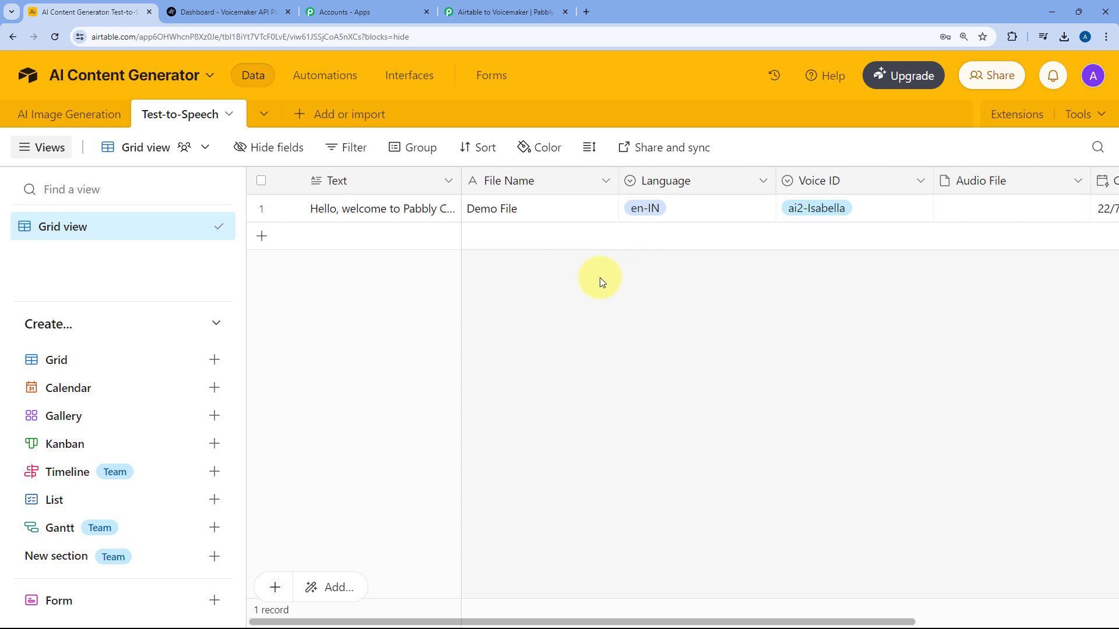
Return to the Pabbly Connect workflow, save the Airtable trigger and send a test request to capture the record
{"action": "left_click", "coordinate": [506, 6]}
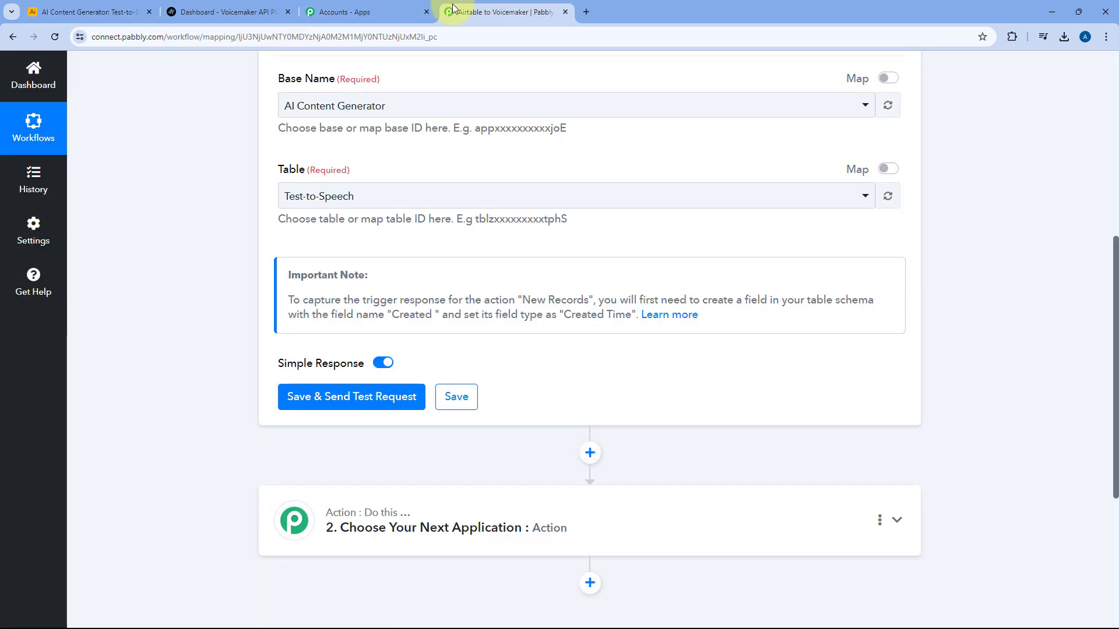
{"action": "scroll", "coordinate": [204, 233], "scroll_direction": "down", "scroll_amount": 2}
{"action": "left_click", "coordinate": [372, 281]}
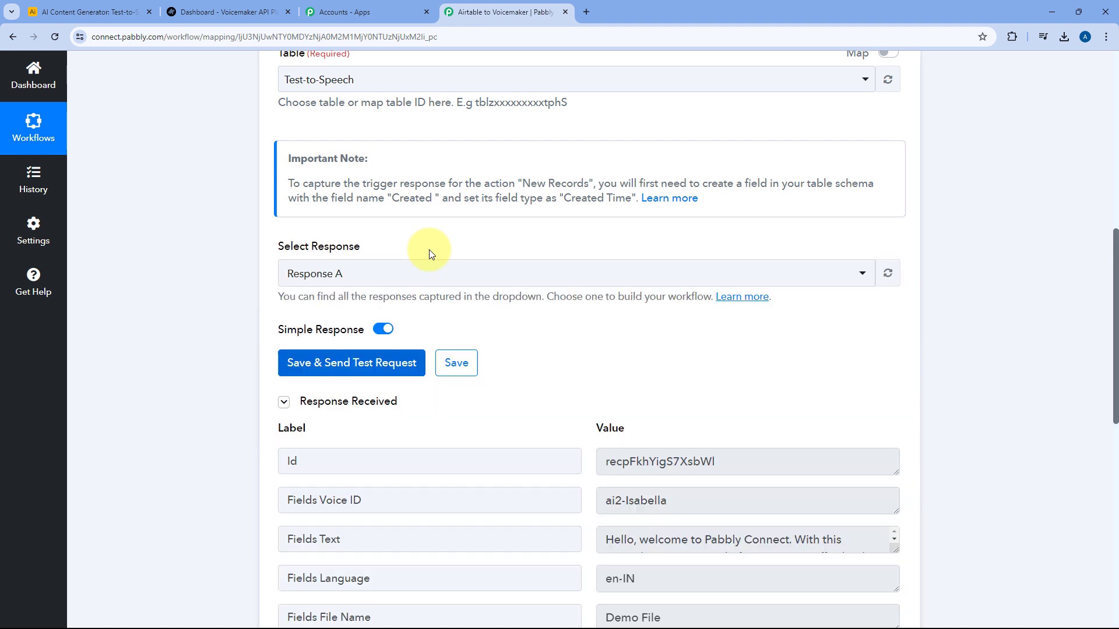
Compare the trigger's received response with the record in Airtable's Test-to-Speech table, including its ID and File Name
{"action": "scroll", "coordinate": [429, 250], "scroll_direction": "down", "scroll_amount": 2}
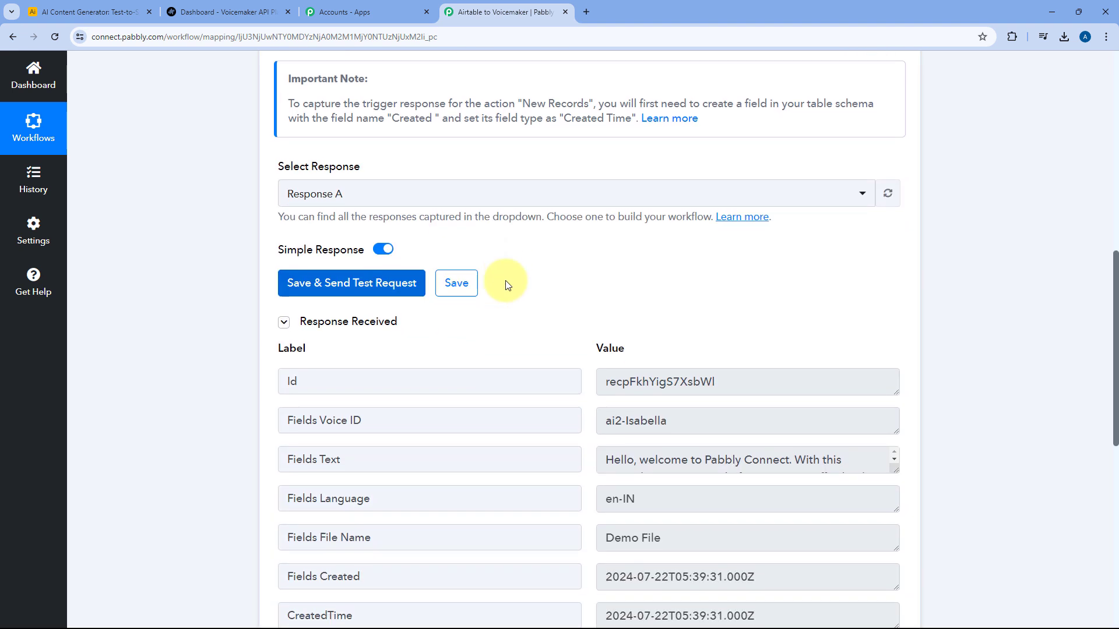
{"action": "scroll", "coordinate": [559, 245], "scroll_direction": "down", "scroll_amount": 2}
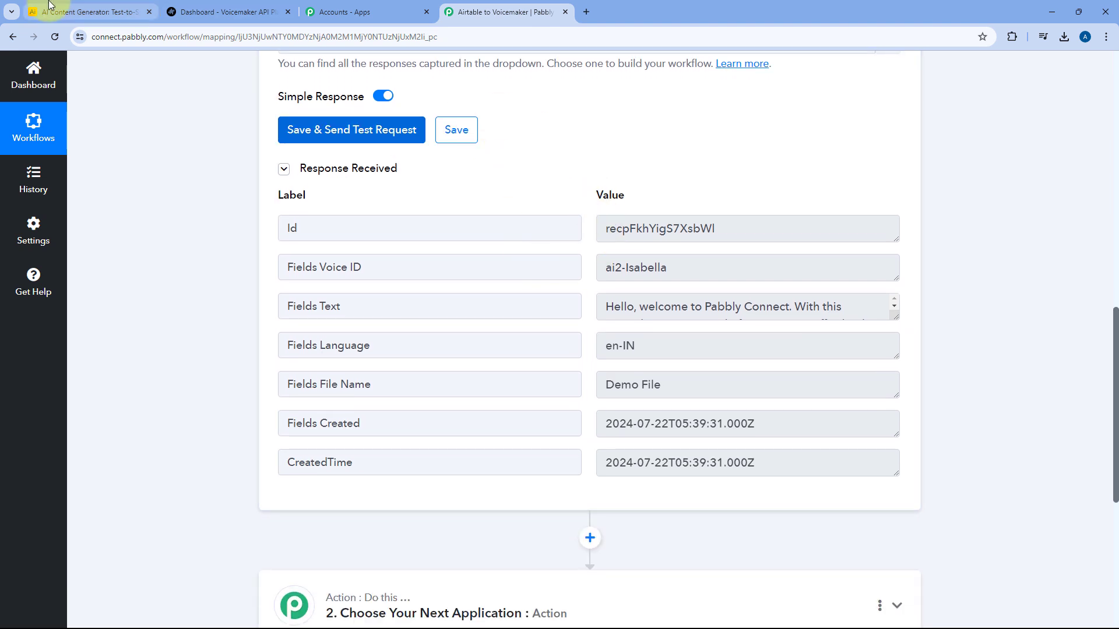
{"action": "left_click", "coordinate": [87, 12]}
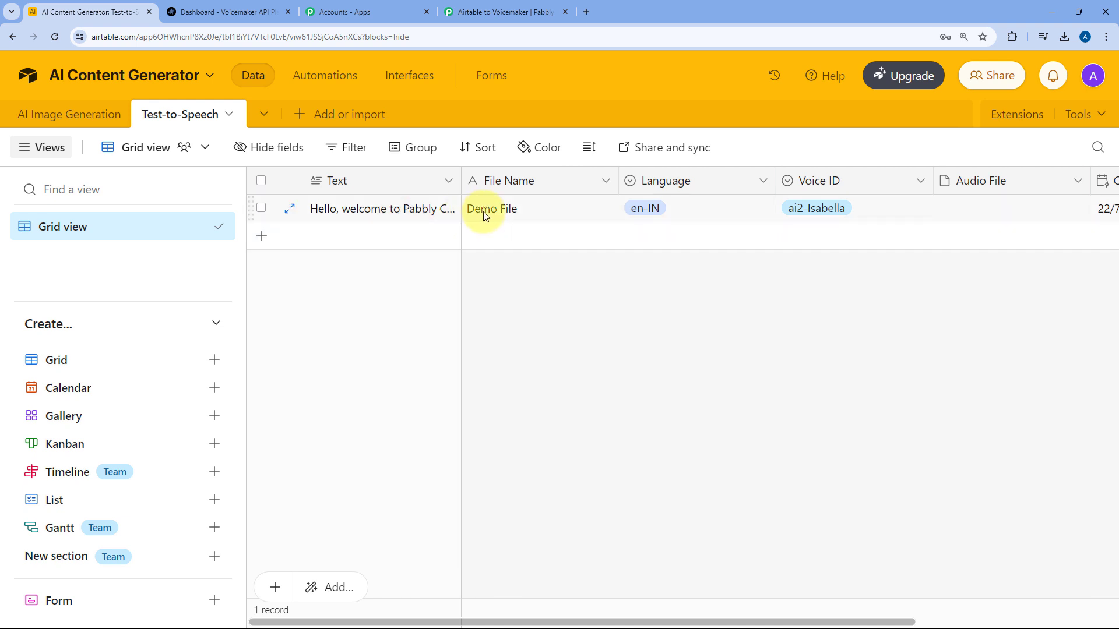
{"action": "left_click", "coordinate": [512, 12]}
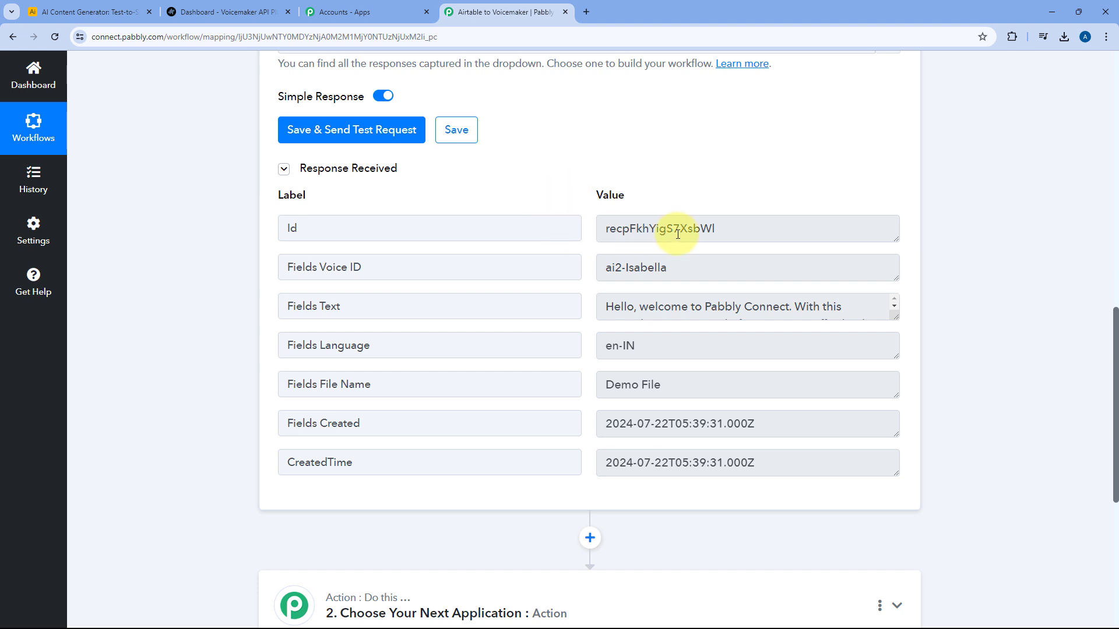
{"action": "left_click_drag", "start_coordinate": [739, 229], "coordinate": [587, 240]}
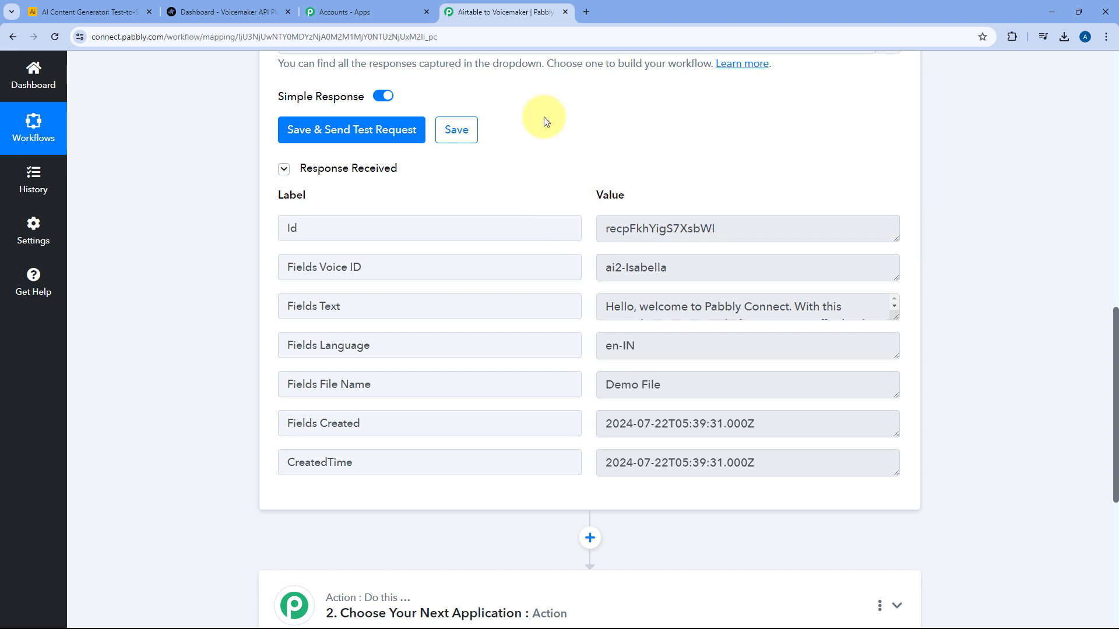
{"action": "left_click", "coordinate": [88, 12]}
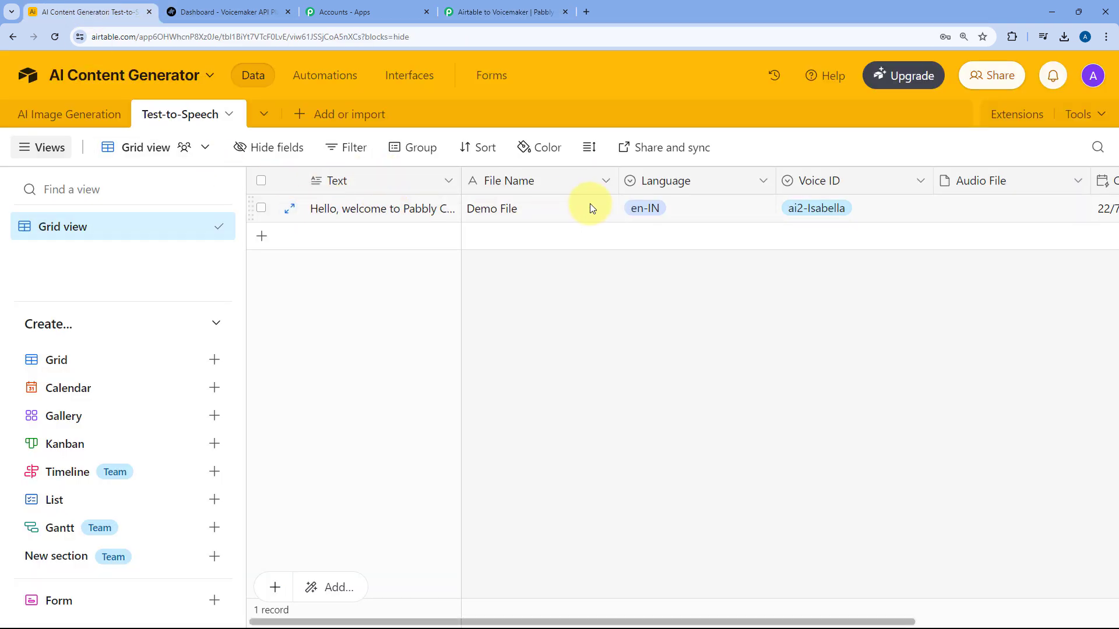
{"action": "left_click", "coordinate": [488, 7]}
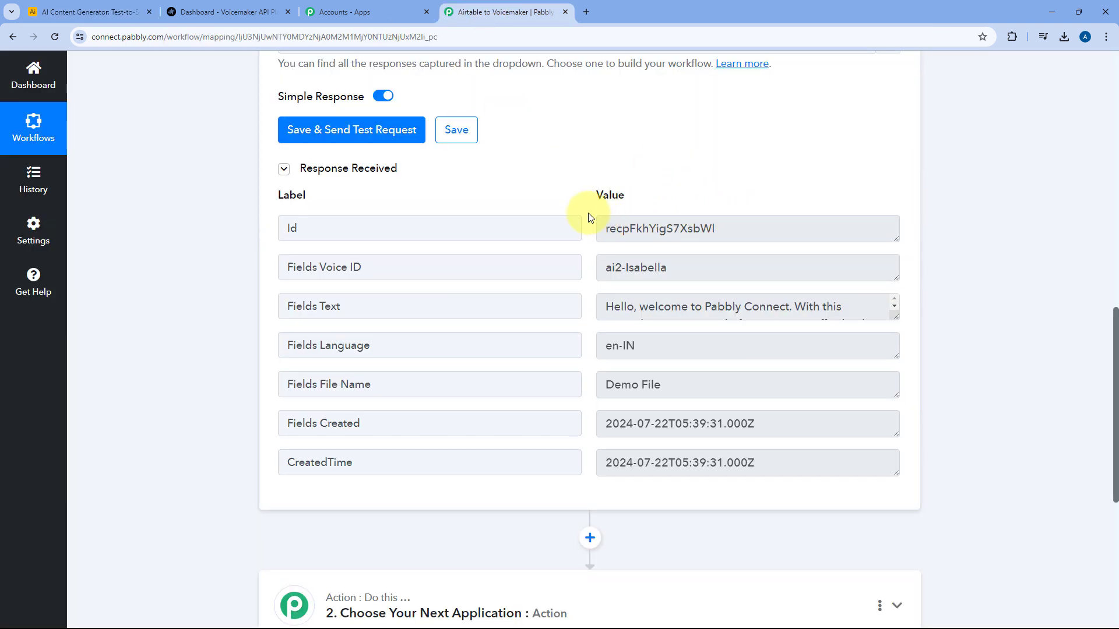
{"action": "scroll", "coordinate": [586, 219], "scroll_direction": "down", "scroll_amount": 1}
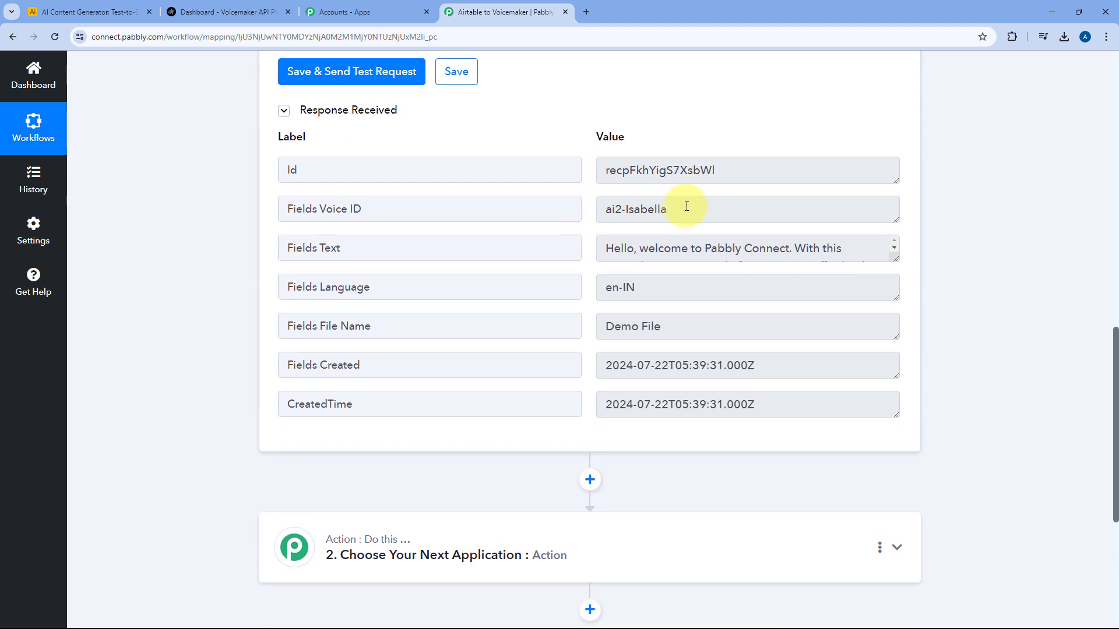
Check the response's Voice ID against the Voice ID options in Airtable, and view the Voicemaker dashboard
{"action": "left_click_drag", "start_coordinate": [679, 210], "coordinate": [607, 218]}
{"action": "left_click", "coordinate": [99, 7]}
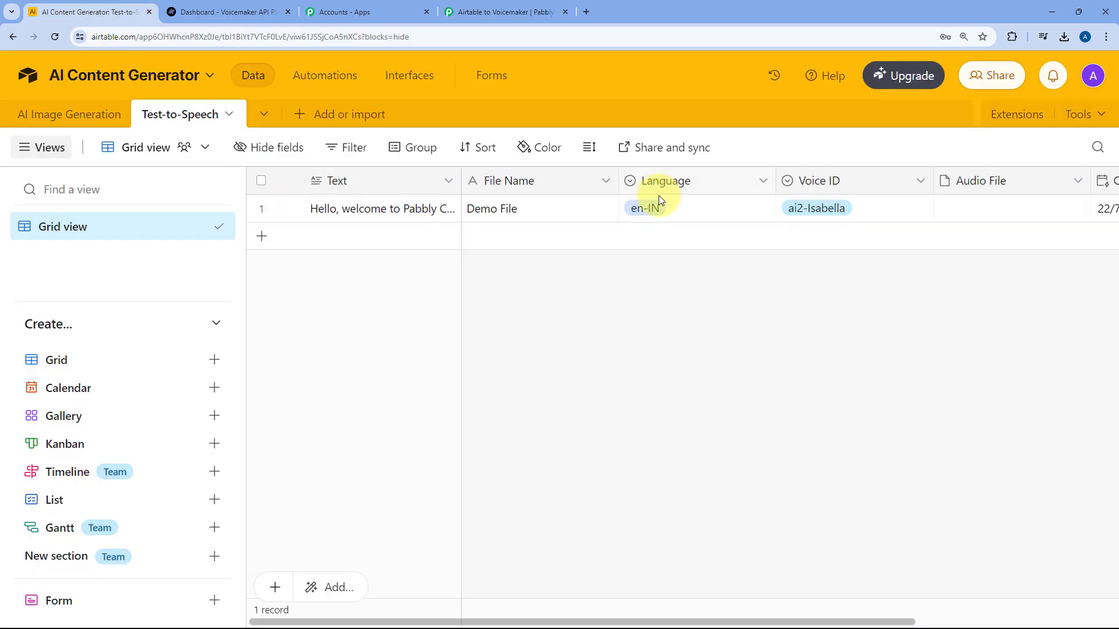
{"action": "left_click", "coordinate": [909, 211]}
{"action": "left_click", "coordinate": [916, 210]}
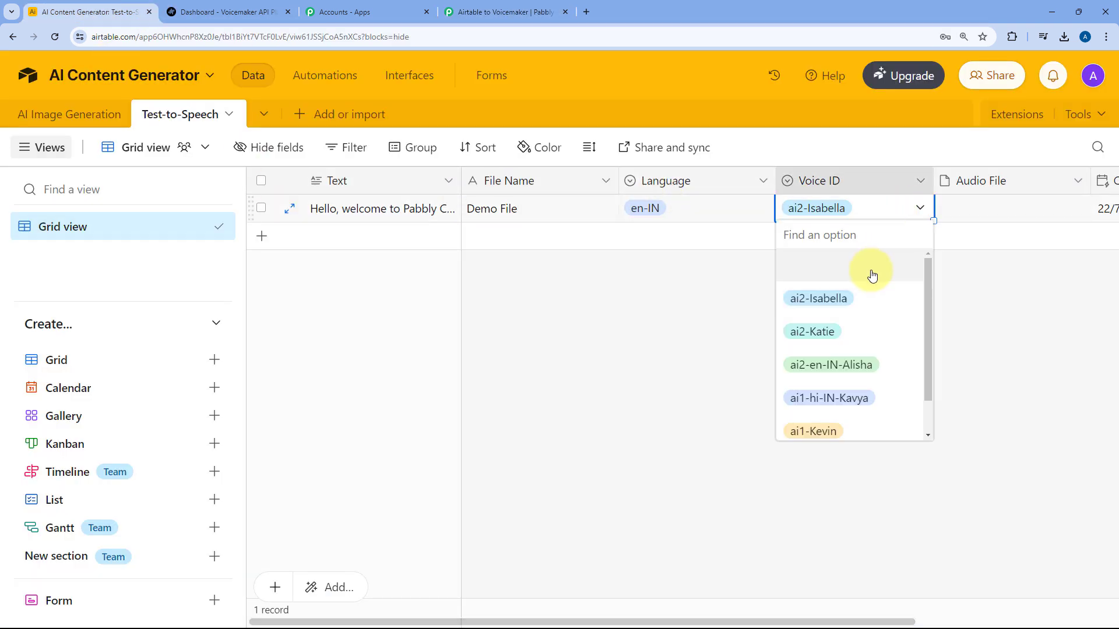
{"action": "left_click", "coordinate": [250, 12]}
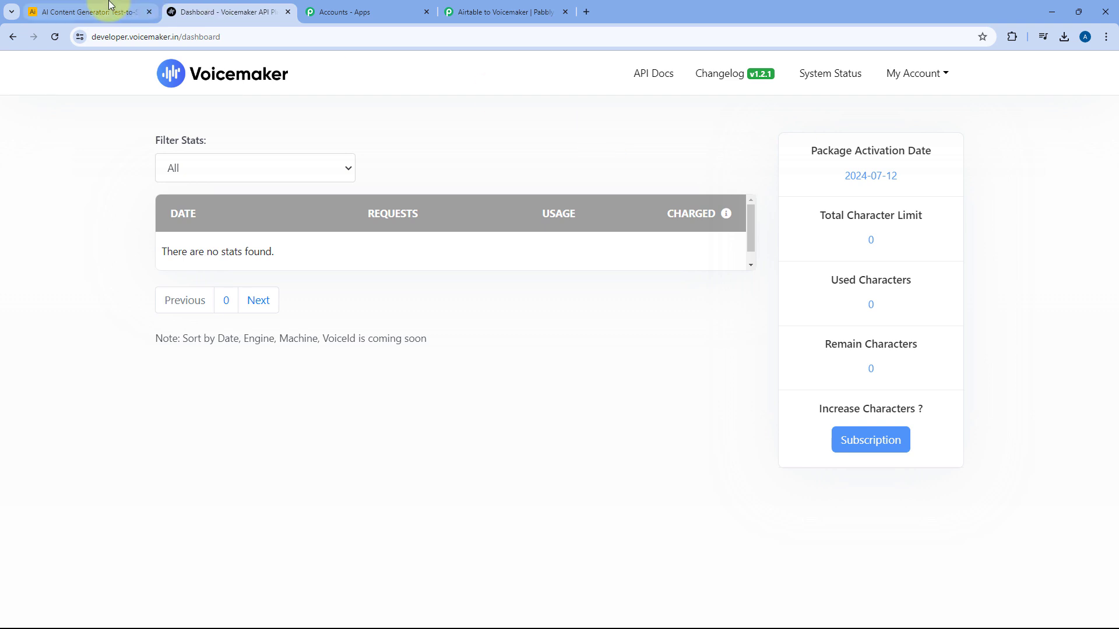
Return to Airtable and review the available options in the record's Language field without changing the selection
{"action": "left_click", "coordinate": [94, 11]}
{"action": "left_click", "coordinate": [735, 209]}
{"action": "left_click", "coordinate": [737, 210]}
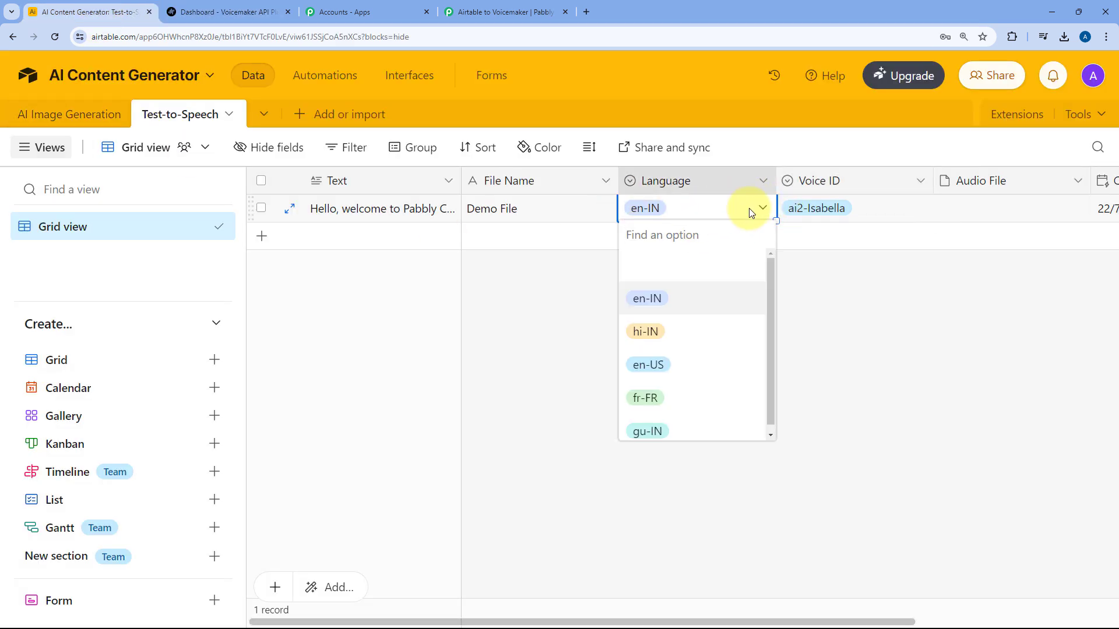
{"action": "scroll", "coordinate": [696, 298], "scroll_direction": "down", "scroll_amount": 1}
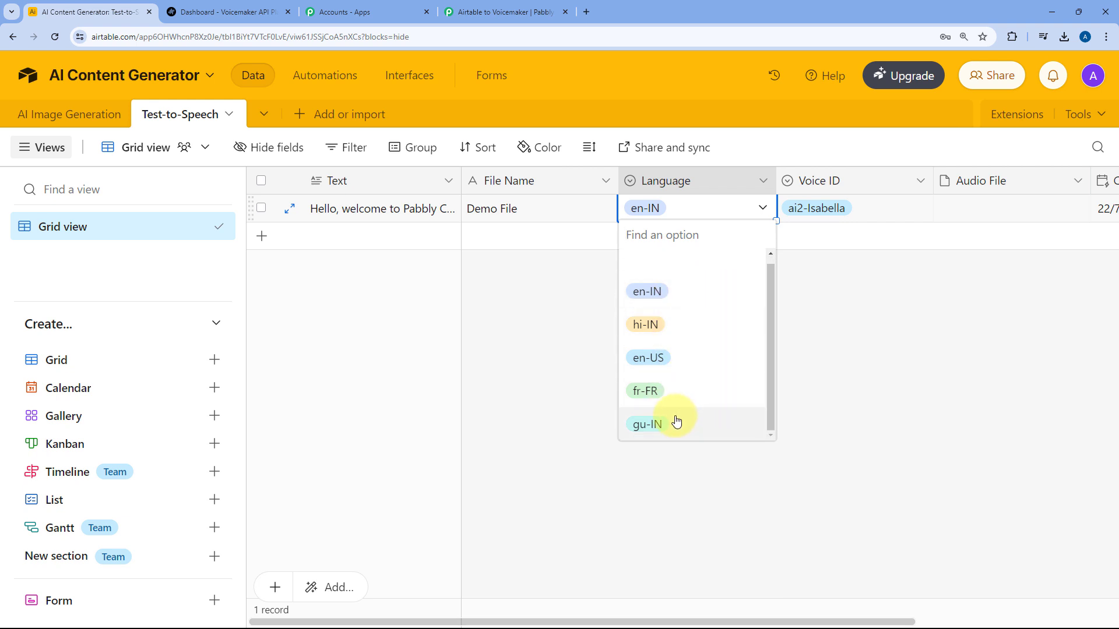
{"action": "left_click", "coordinate": [853, 266]}
Review the full list of Voice ID options for the Demo File record, keeping the current selection
{"action": "left_click", "coordinate": [918, 210]}
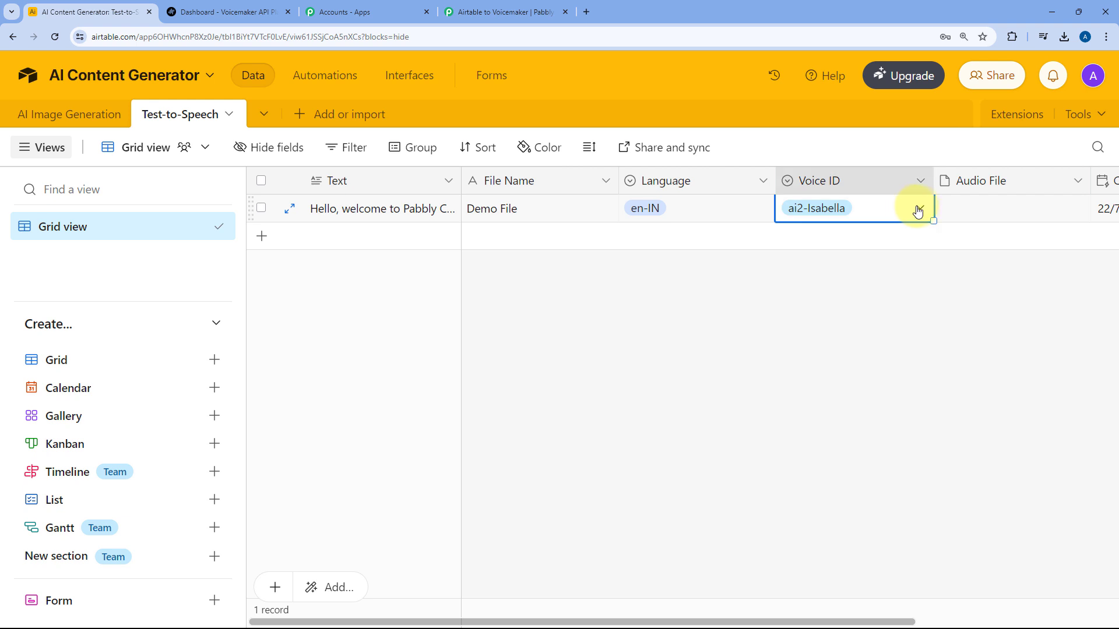
{"action": "left_click", "coordinate": [921, 211]}
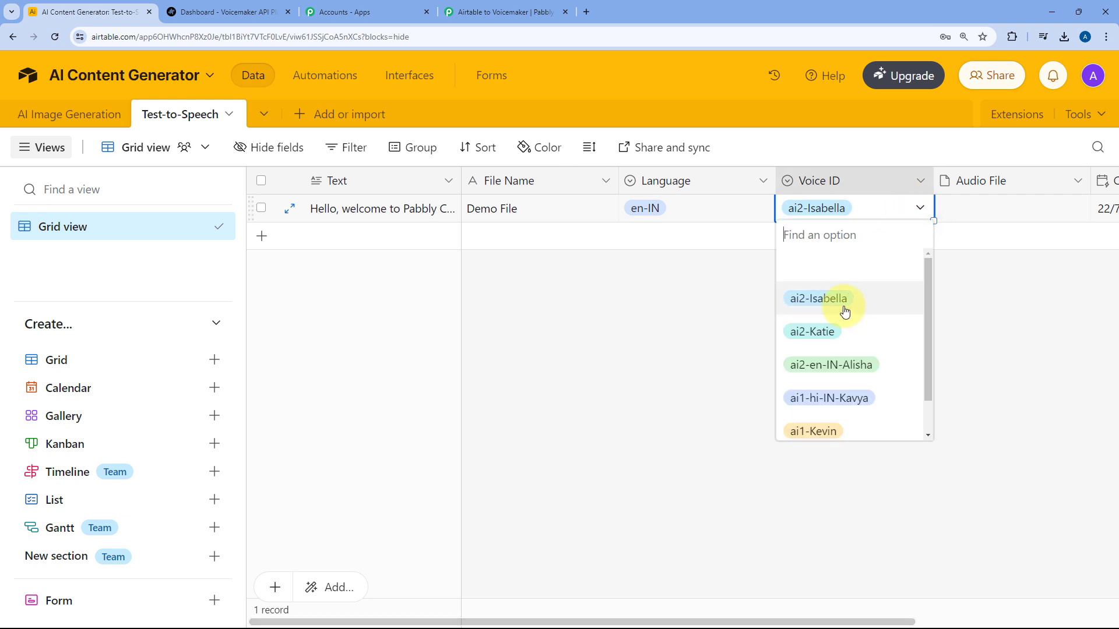
{"action": "scroll", "coordinate": [851, 301], "scroll_direction": "down", "scroll_amount": 1}
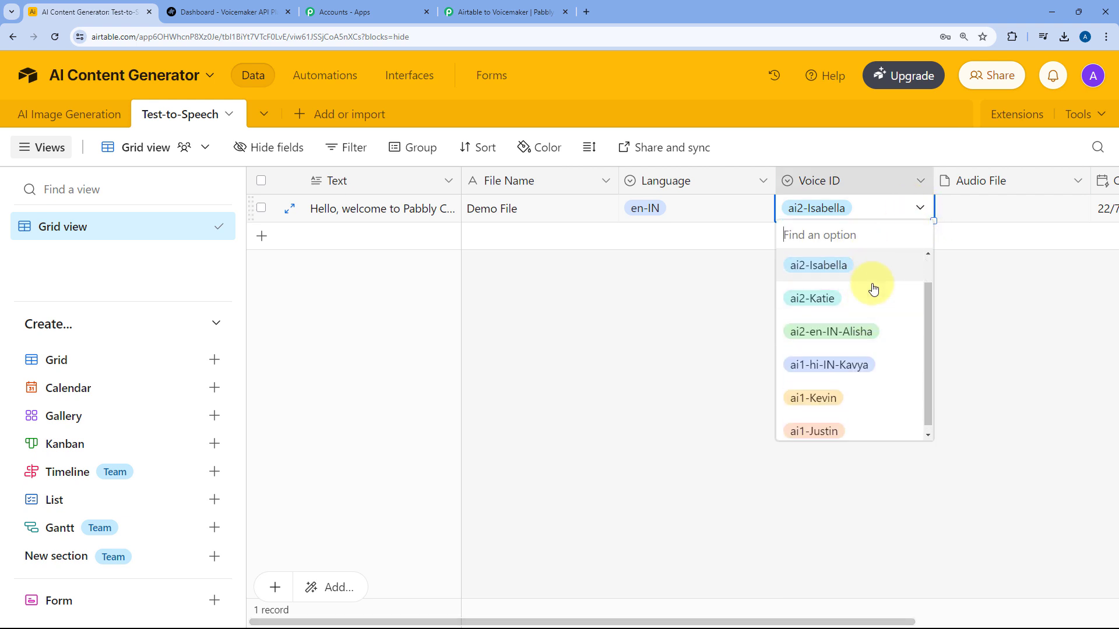
{"action": "left_click", "coordinate": [729, 257]}
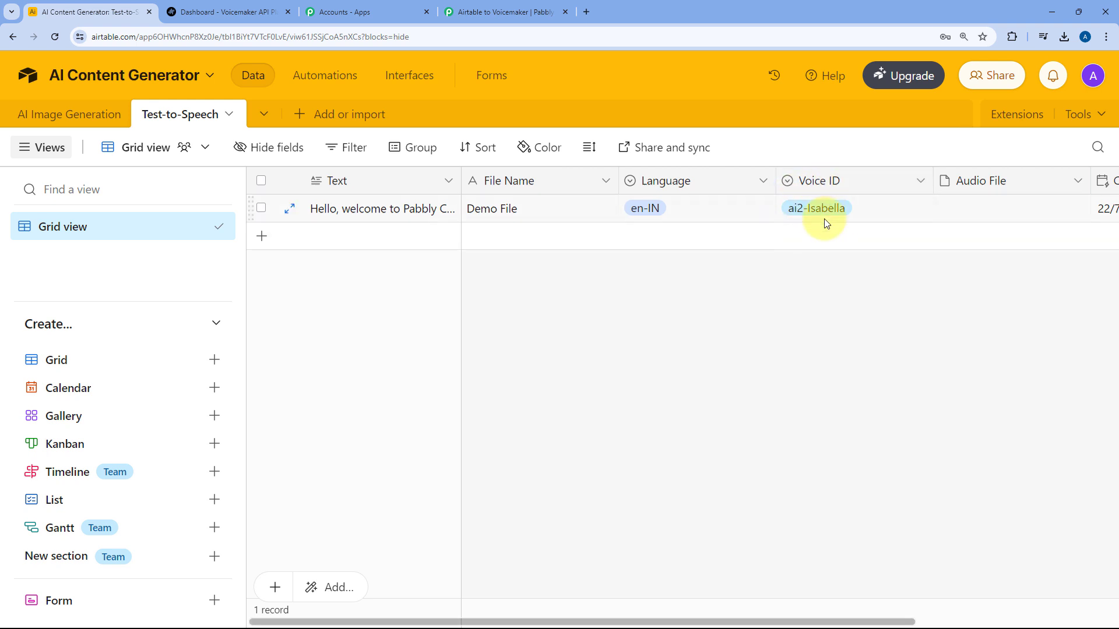
Return to the Pabbly Connect workflow and examine the response's Voice ID and Text values, enlarging the text field to read it
{"action": "left_click", "coordinate": [507, 12]}
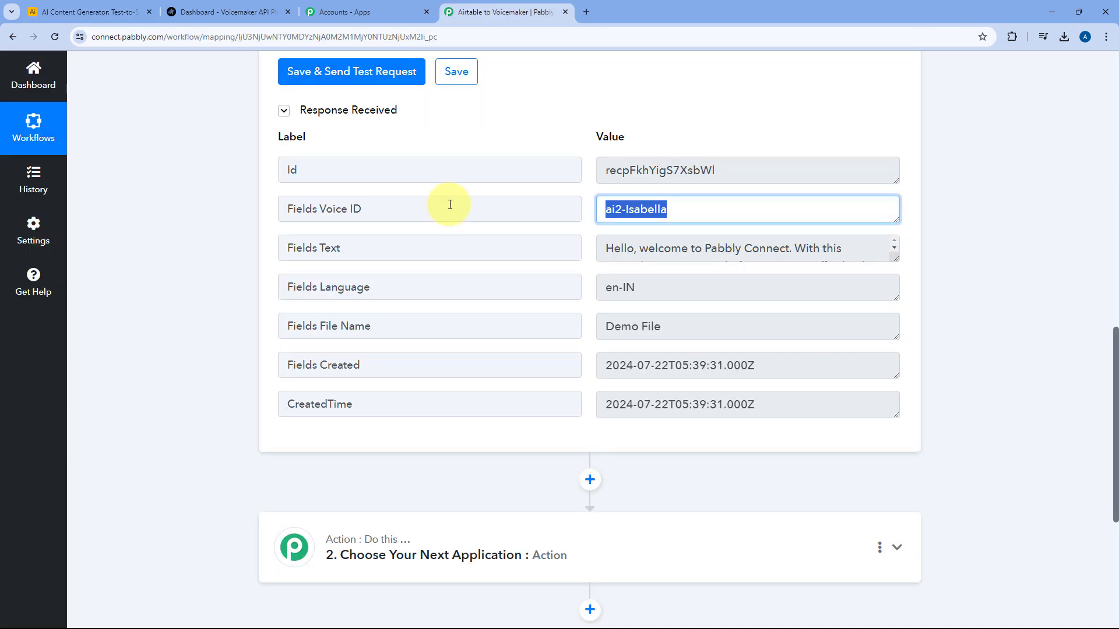
{"action": "left_click_drag", "start_coordinate": [707, 203], "coordinate": [583, 214]}
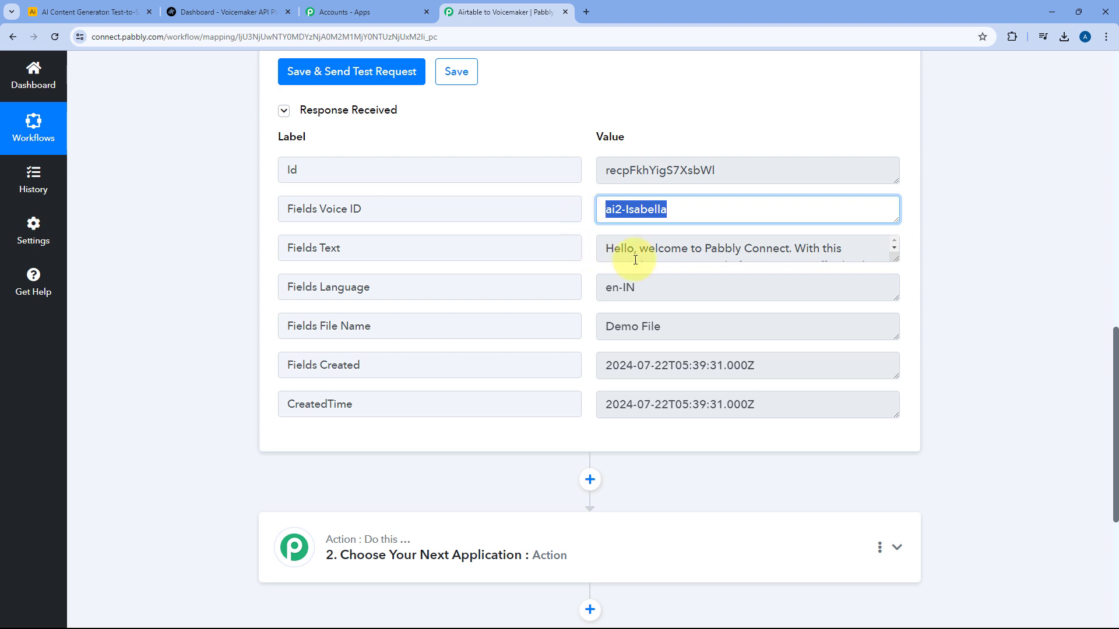
{"action": "left_click_drag", "start_coordinate": [892, 257], "coordinate": [891, 479]}
{"action": "scroll", "coordinate": [712, 317], "scroll_direction": "down", "scroll_amount": 1}
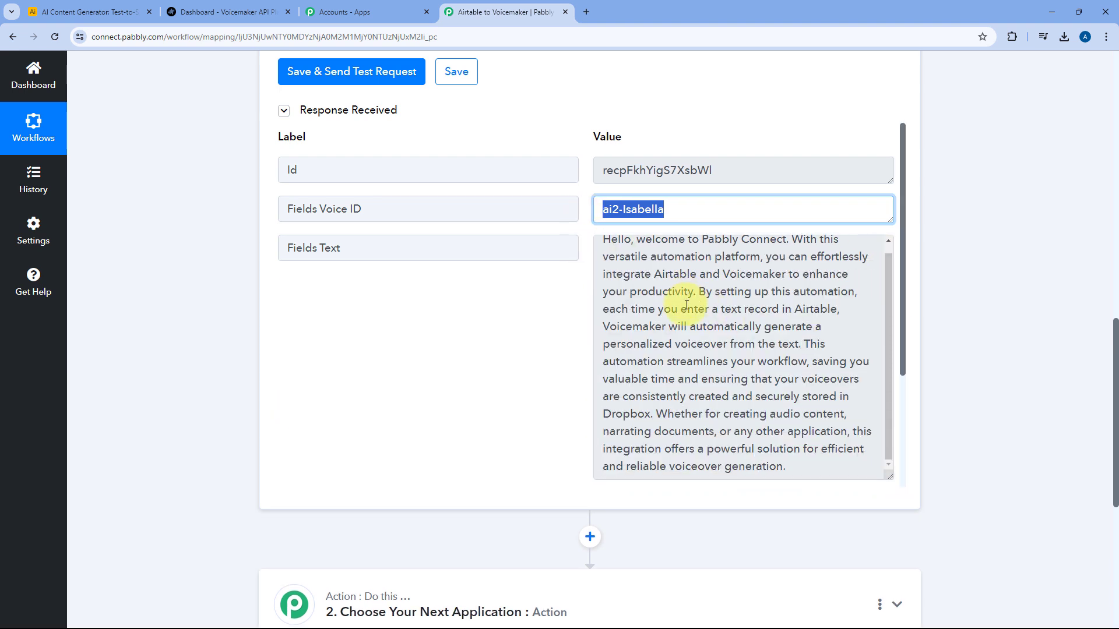
{"action": "scroll", "coordinate": [579, 277], "scroll_direction": "down", "scroll_amount": 10}
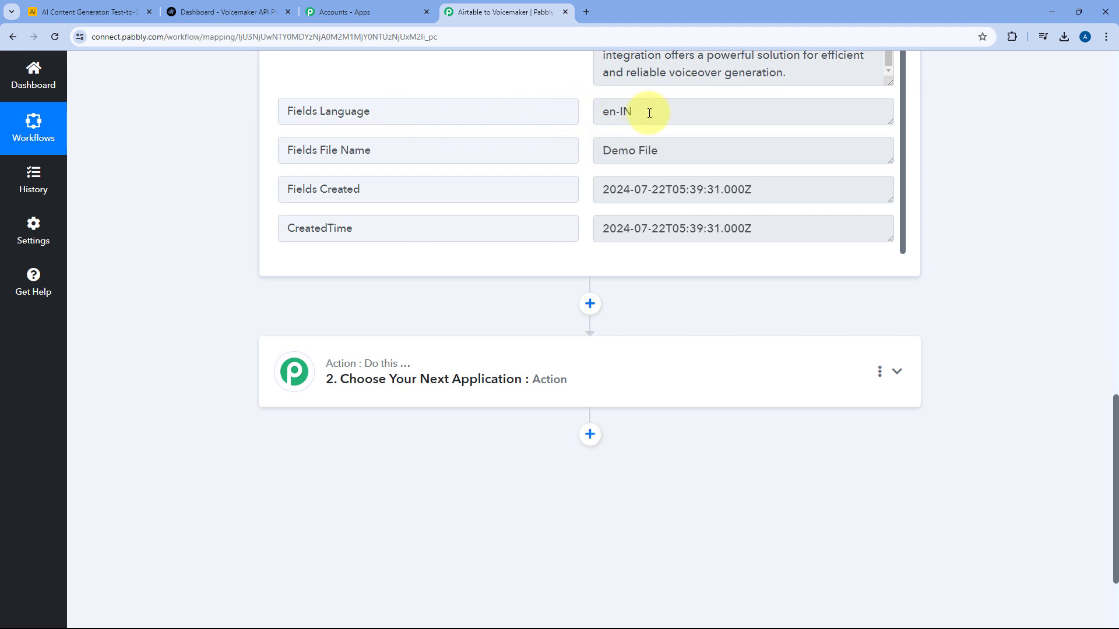
Examine the response's Language, File Name and Created values, and shrink the enlarged Fields Text box
{"action": "left_click_drag", "start_coordinate": [649, 113], "coordinate": [594, 114]}
{"action": "left_click", "coordinate": [583, 110]}
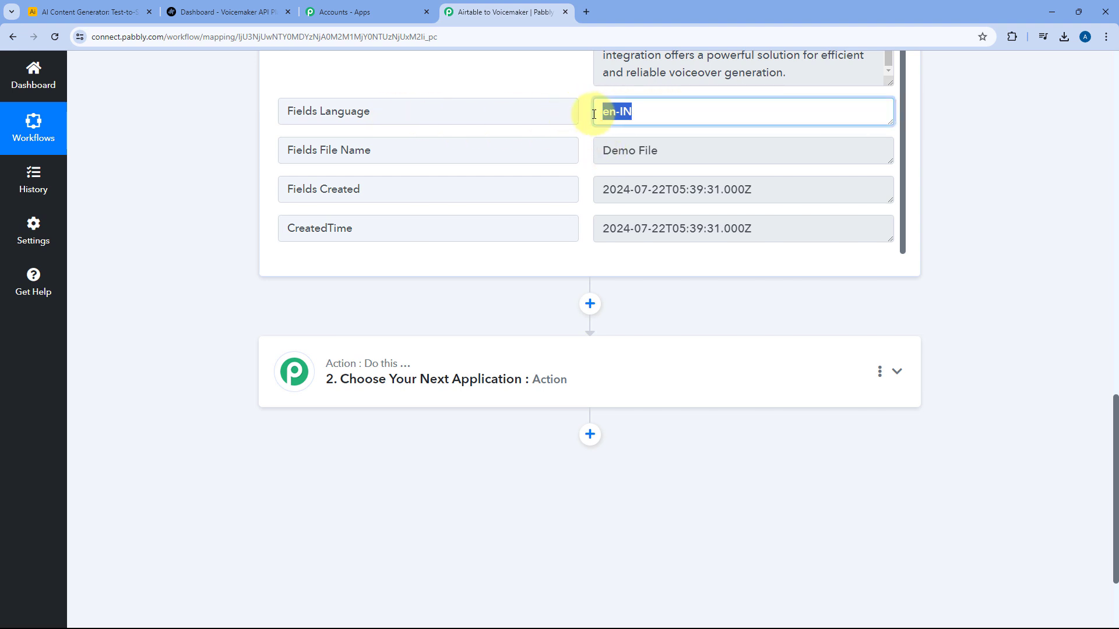
{"action": "left_click", "coordinate": [581, 114]}
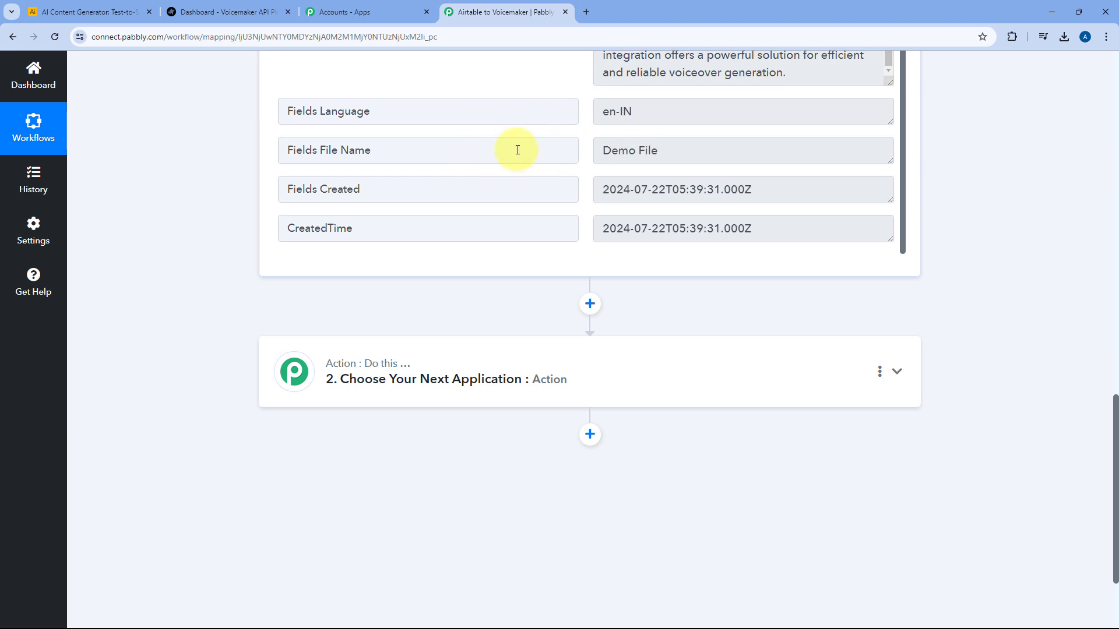
{"action": "left_click_drag", "start_coordinate": [657, 153], "coordinate": [569, 147]}
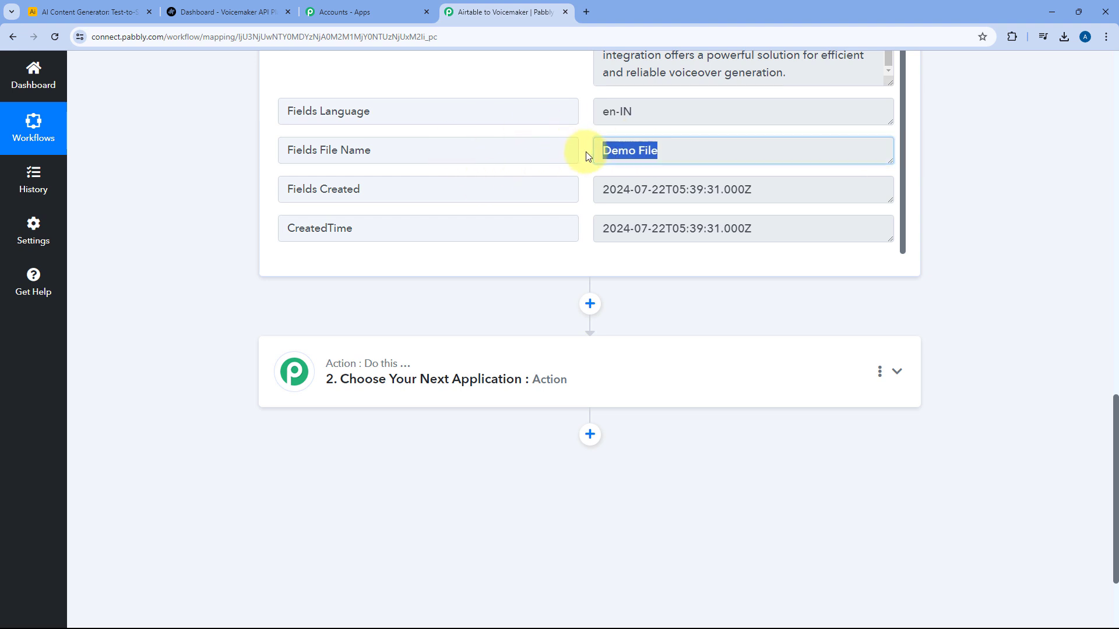
{"action": "left_click", "coordinate": [586, 151]}
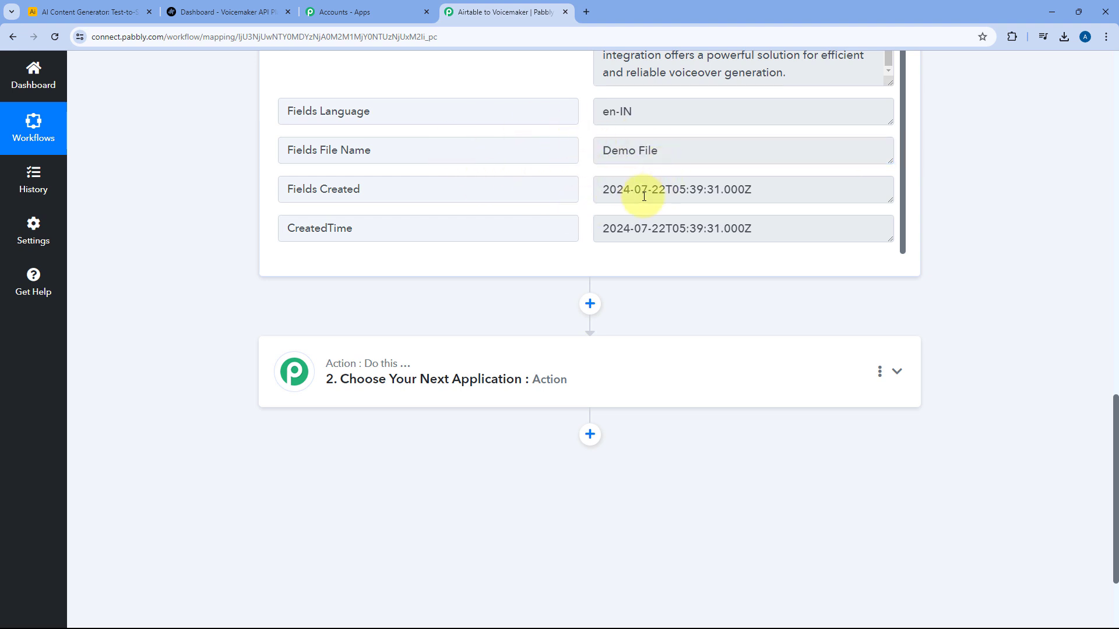
{"action": "scroll", "coordinate": [610, 251], "scroll_direction": "up", "scroll_amount": 5}
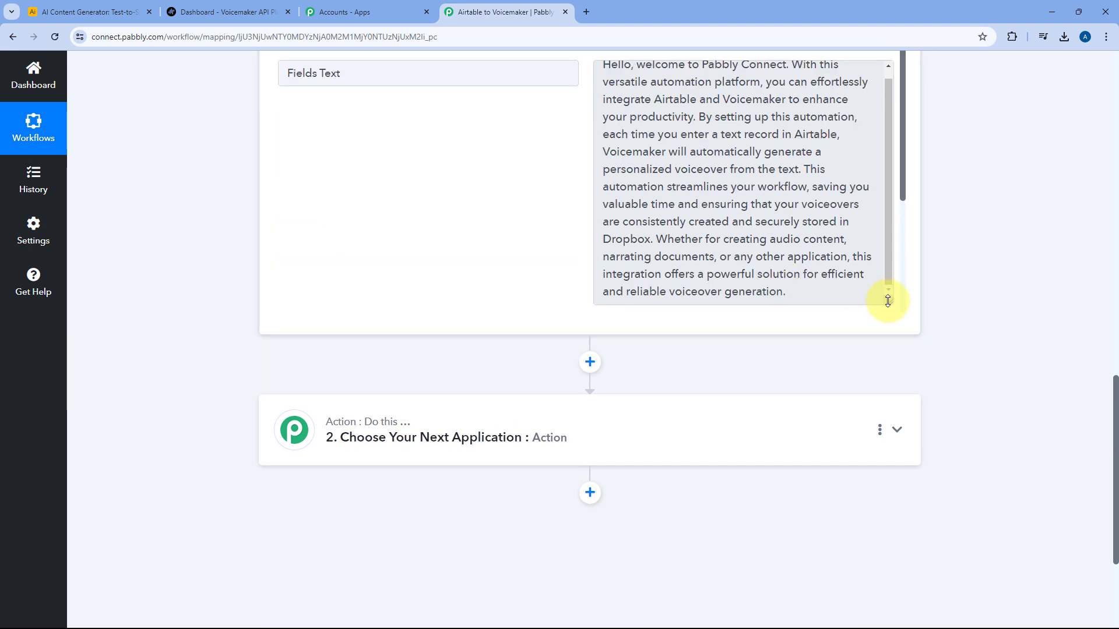
{"action": "left_click_drag", "start_coordinate": [888, 300], "coordinate": [837, 93]}
{"action": "scroll", "coordinate": [609, 297], "scroll_direction": "up", "scroll_amount": 6}
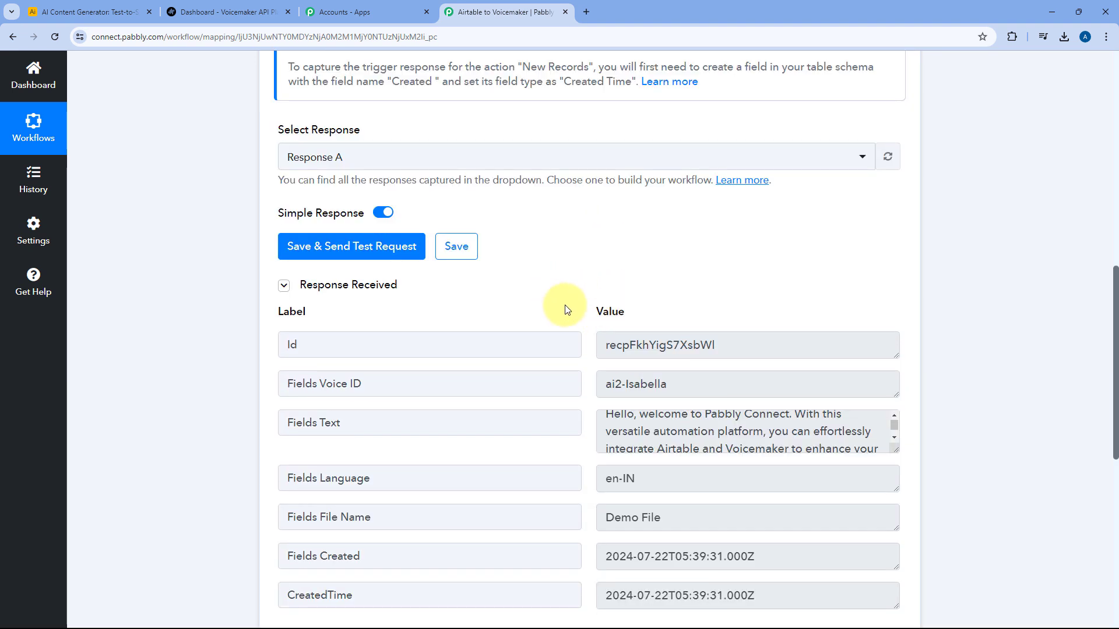
Recheck the record in Airtable against the Pabbly Connect response, examining the Text, Language and Voice ID values
{"action": "left_click", "coordinate": [97, 12]}
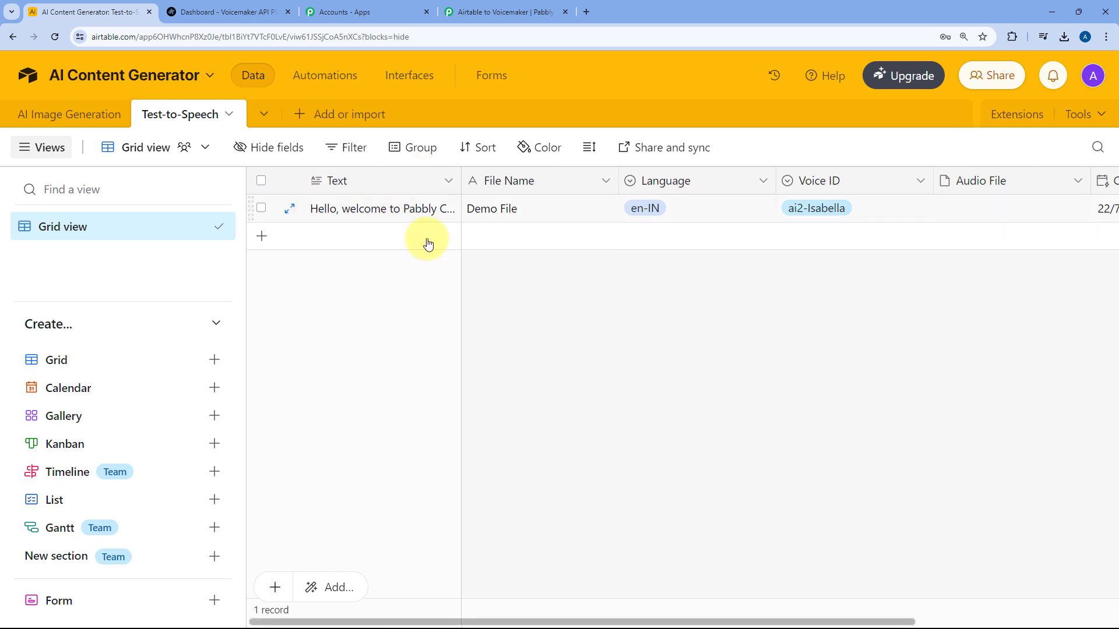
{"action": "left_click", "coordinate": [506, 12]}
{"action": "scroll", "coordinate": [560, 262], "scroll_direction": "down", "scroll_amount": 3}
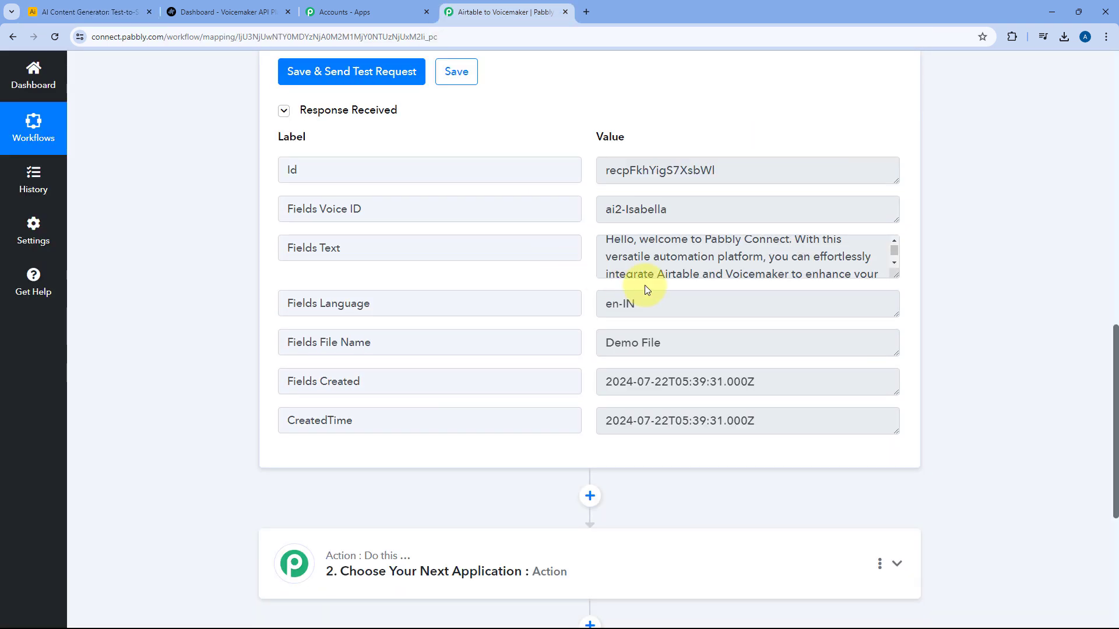
{"action": "scroll", "coordinate": [674, 273], "scroll_direction": "up", "scroll_amount": 1}
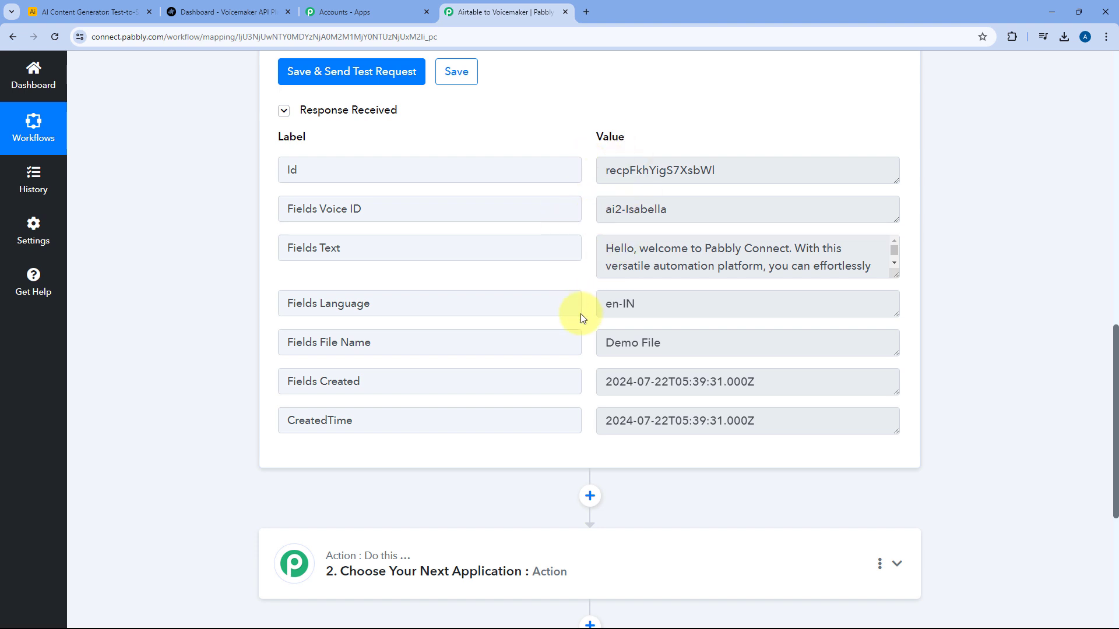
{"action": "left_click_drag", "start_coordinate": [653, 308], "coordinate": [595, 306]}
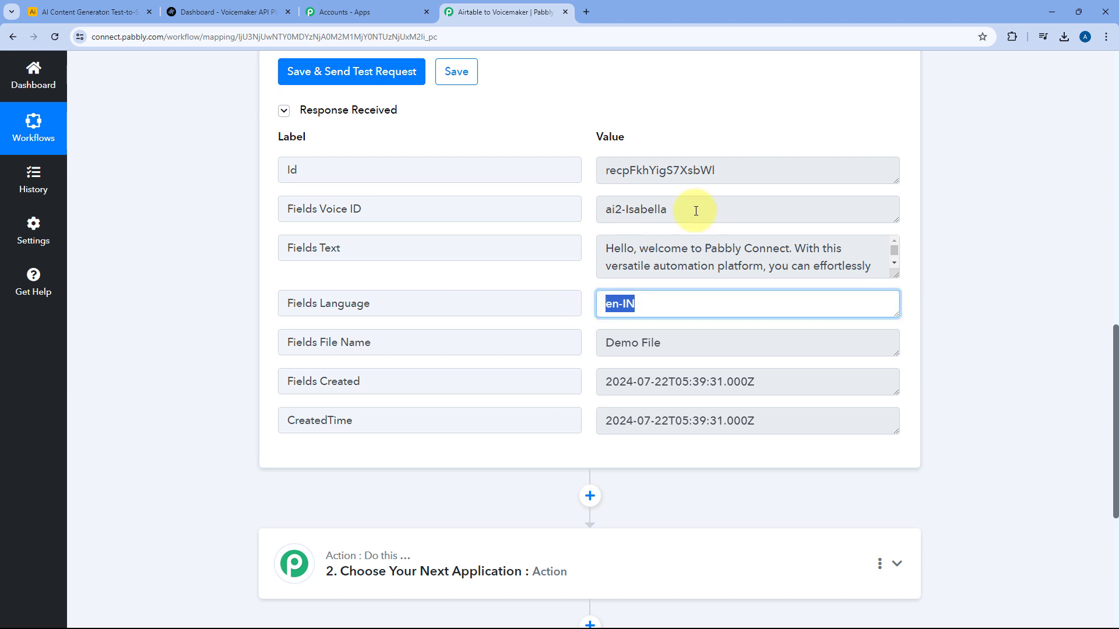
{"action": "left_click_drag", "start_coordinate": [695, 210], "coordinate": [575, 213]}
{"action": "left_click", "coordinate": [589, 227]}
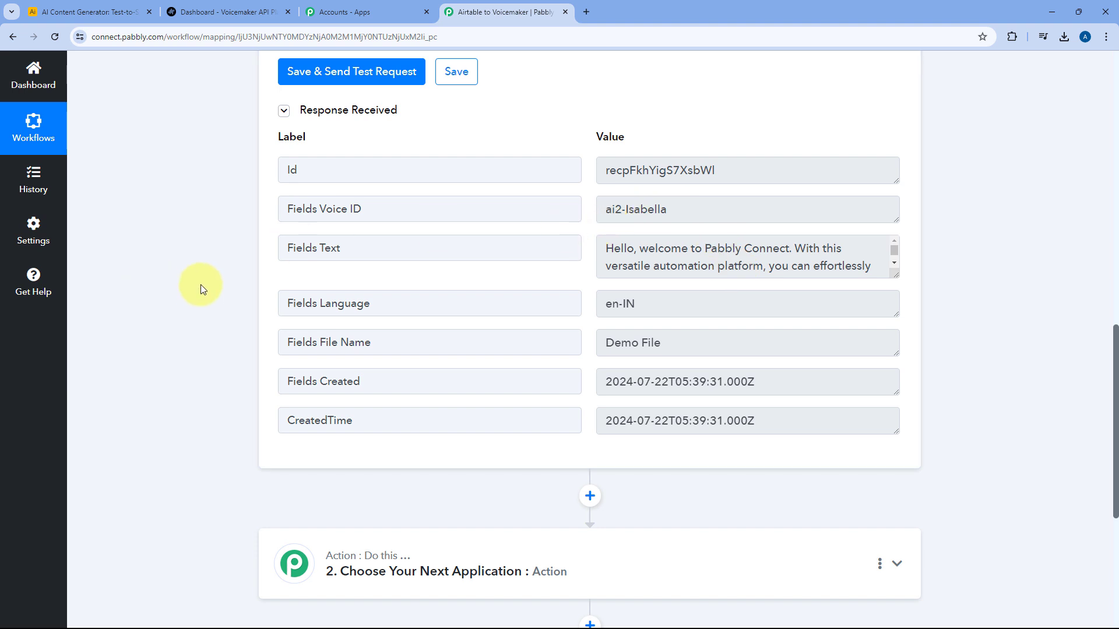
Choose Voicemaker as the app for the workflow's second step, searching for it by name
{"action": "scroll", "coordinate": [201, 285], "scroll_direction": "down", "scroll_amount": 5}
{"action": "left_click", "coordinate": [543, 233]}
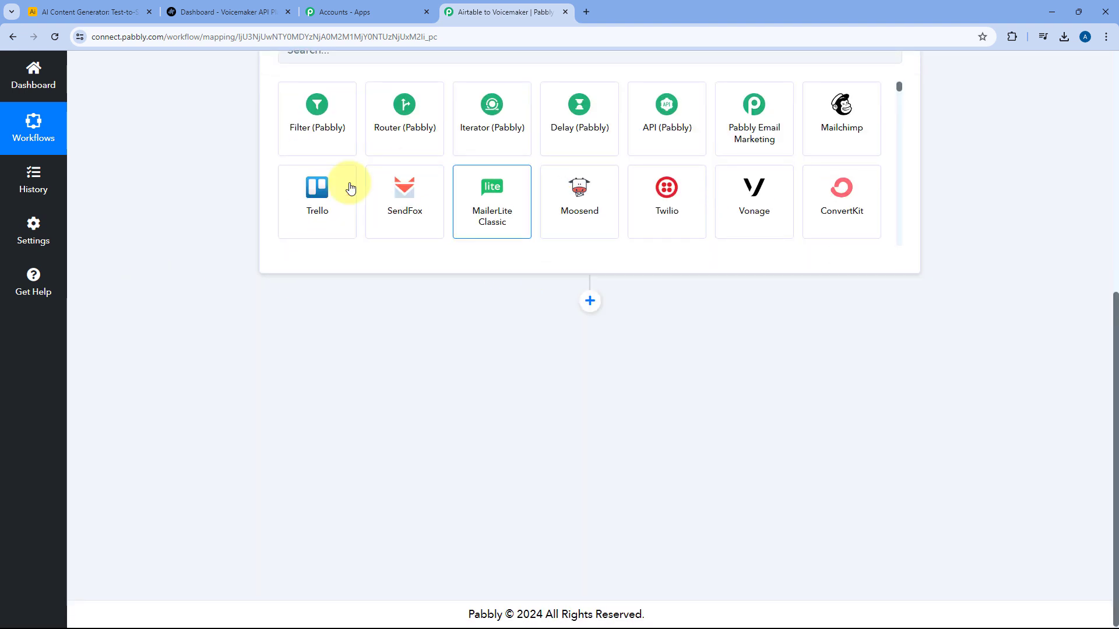
{"action": "left_click", "coordinate": [326, 302]}
{"action": "type", "text": "oi"}
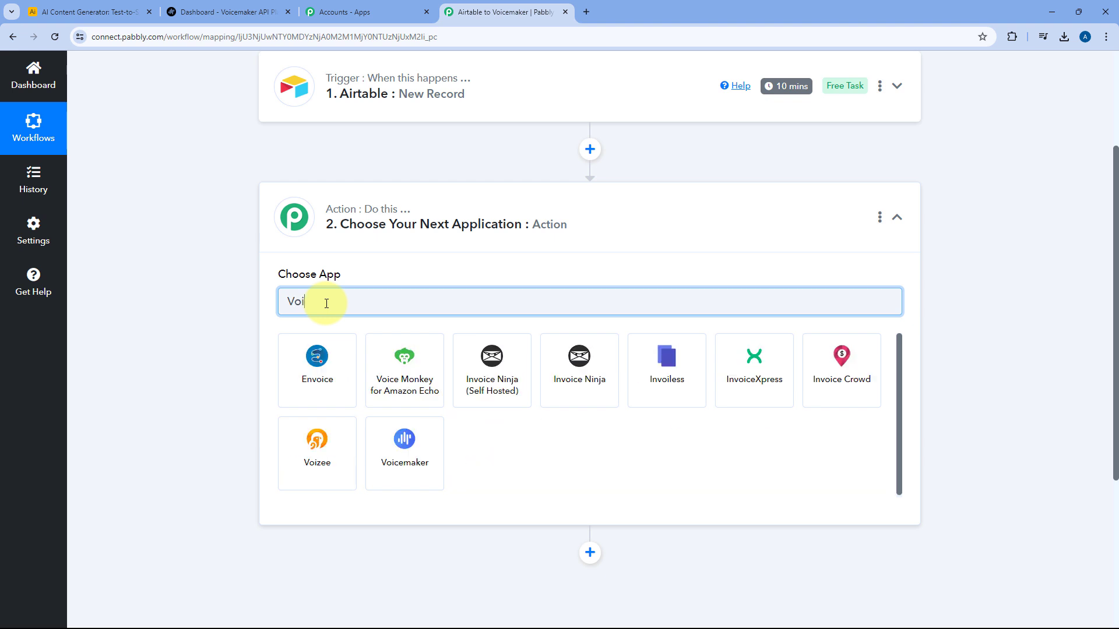
{"action": "type", "text": "cem"}
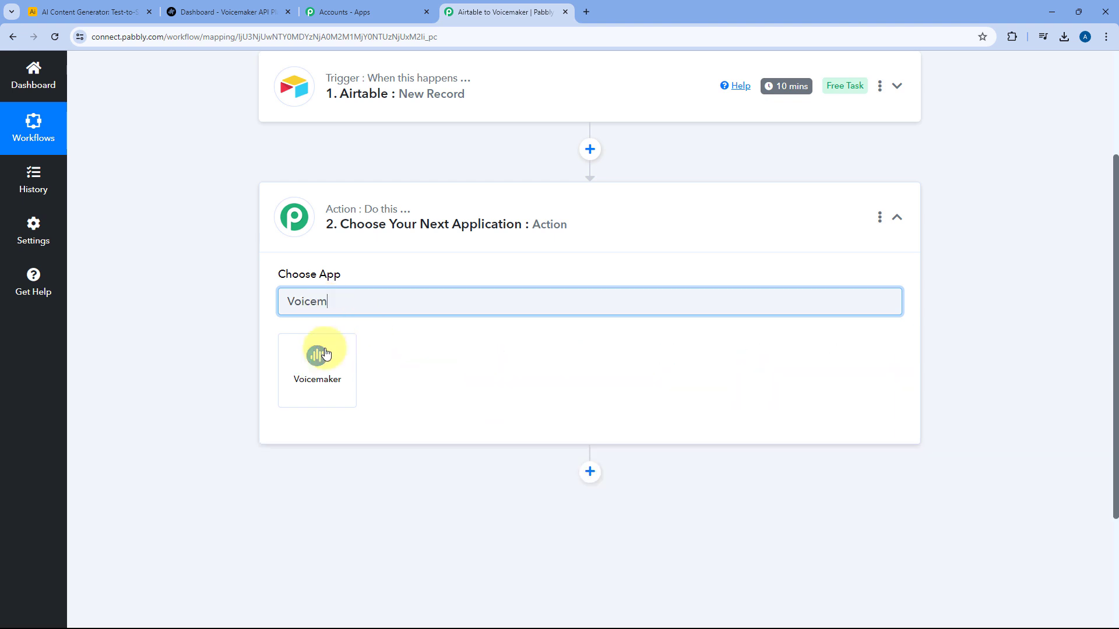
{"action": "left_click", "coordinate": [316, 374]}
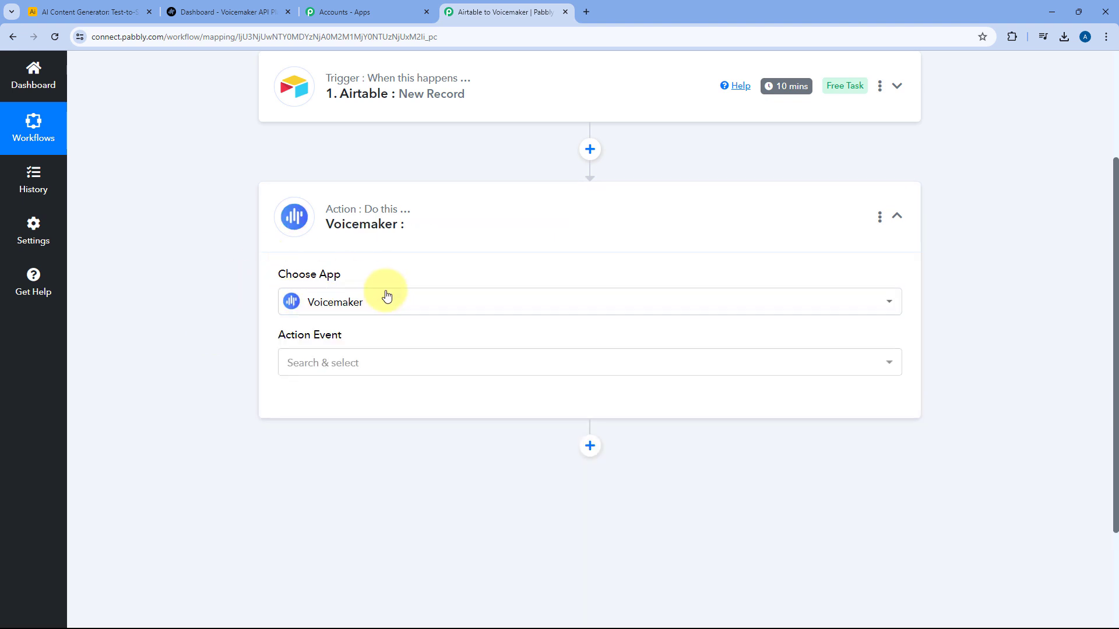
Set the action event to Generate Audio and start adding a new Voicemaker connection
{"action": "scroll", "coordinate": [221, 275], "scroll_direction": "down", "scroll_amount": 3}
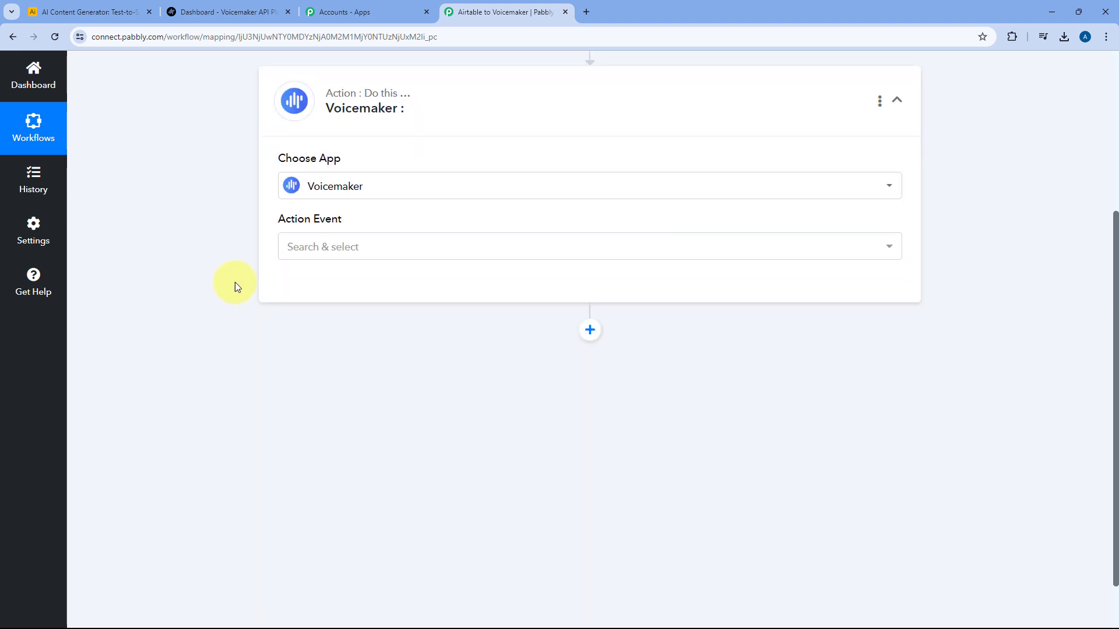
{"action": "left_click", "coordinate": [355, 246]}
{"action": "scroll", "coordinate": [175, 268], "scroll_direction": "down", "scroll_amount": 1}
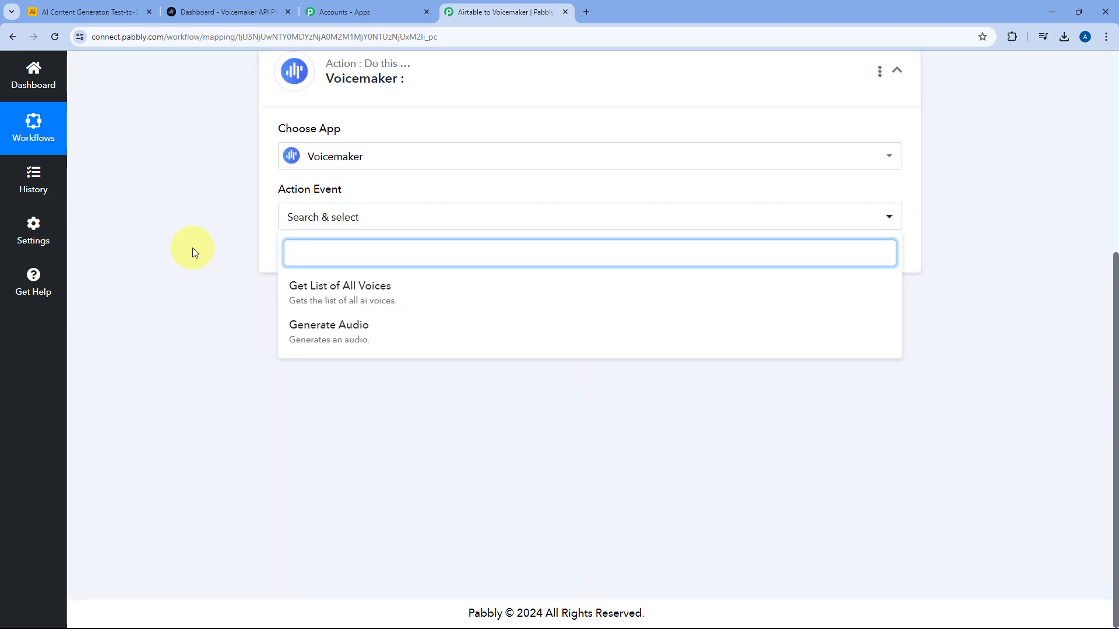
{"action": "left_click", "coordinate": [324, 330]}
{"action": "scroll", "coordinate": [323, 342], "scroll_direction": "up", "scroll_amount": 2}
{"action": "left_click", "coordinate": [300, 371]}
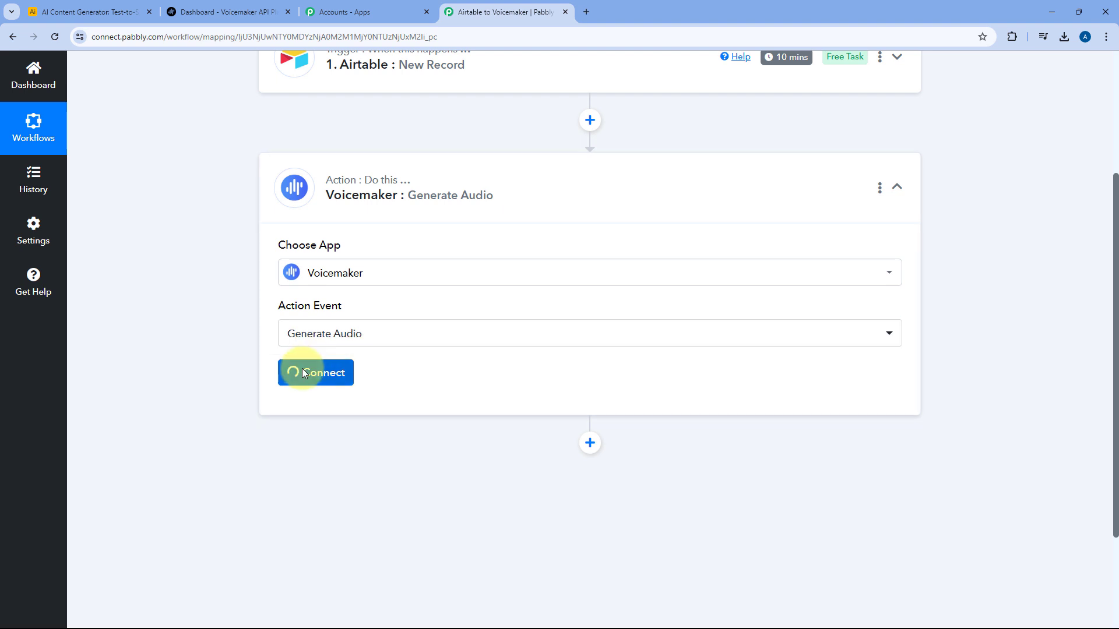
{"action": "left_click", "coordinate": [518, 200]}
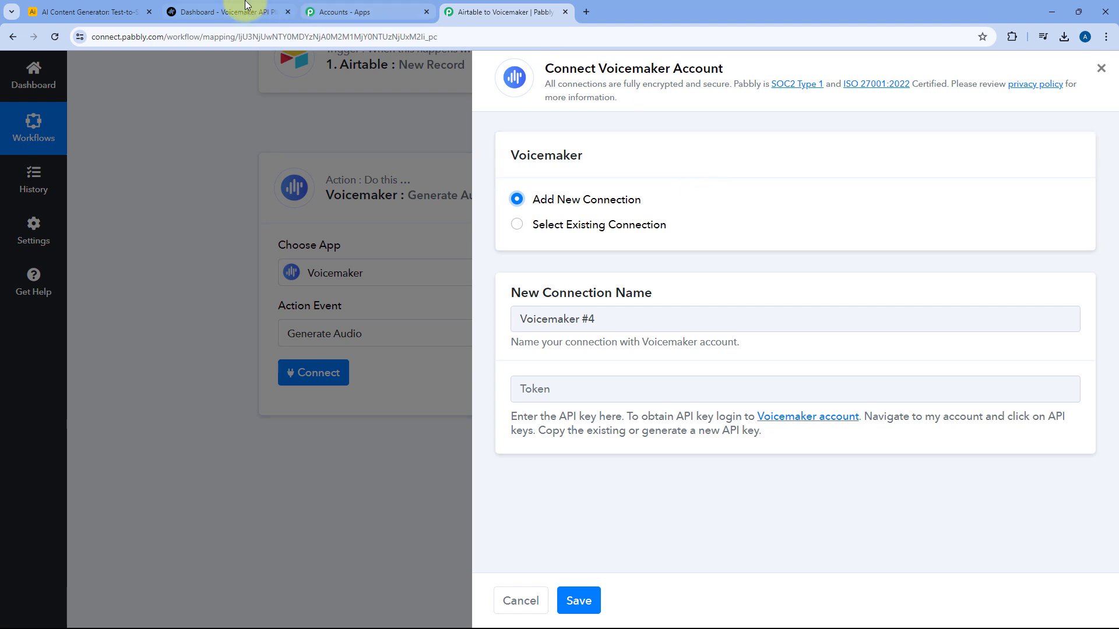
Switch to the Voicemaker developer site and open the account's API keys page
{"action": "left_click", "coordinate": [230, 12]}
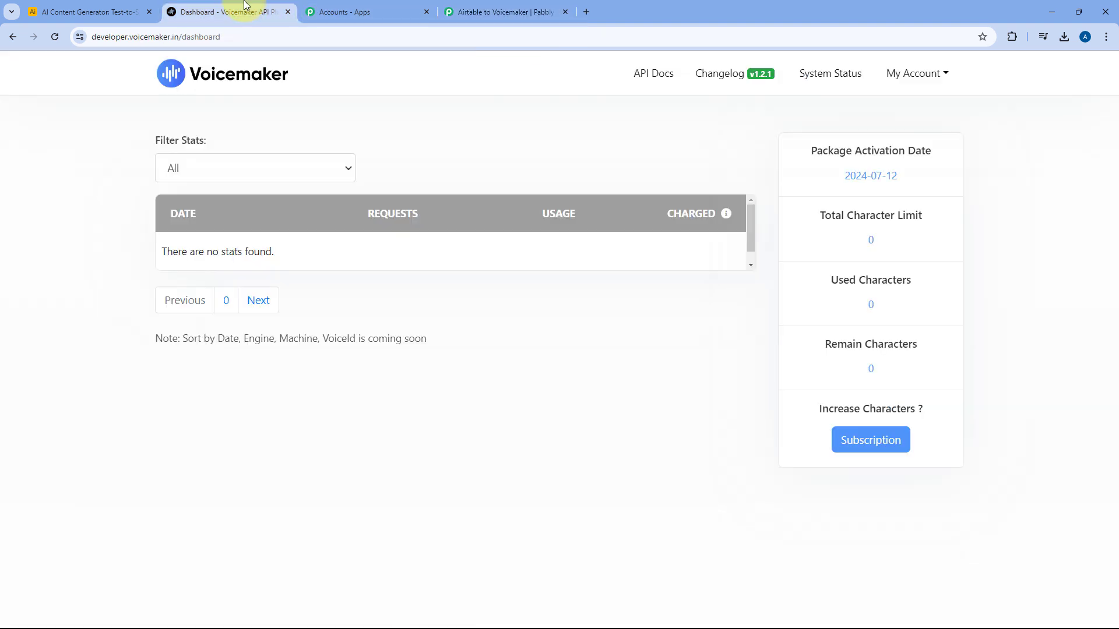
{"action": "left_click", "coordinate": [933, 80]}
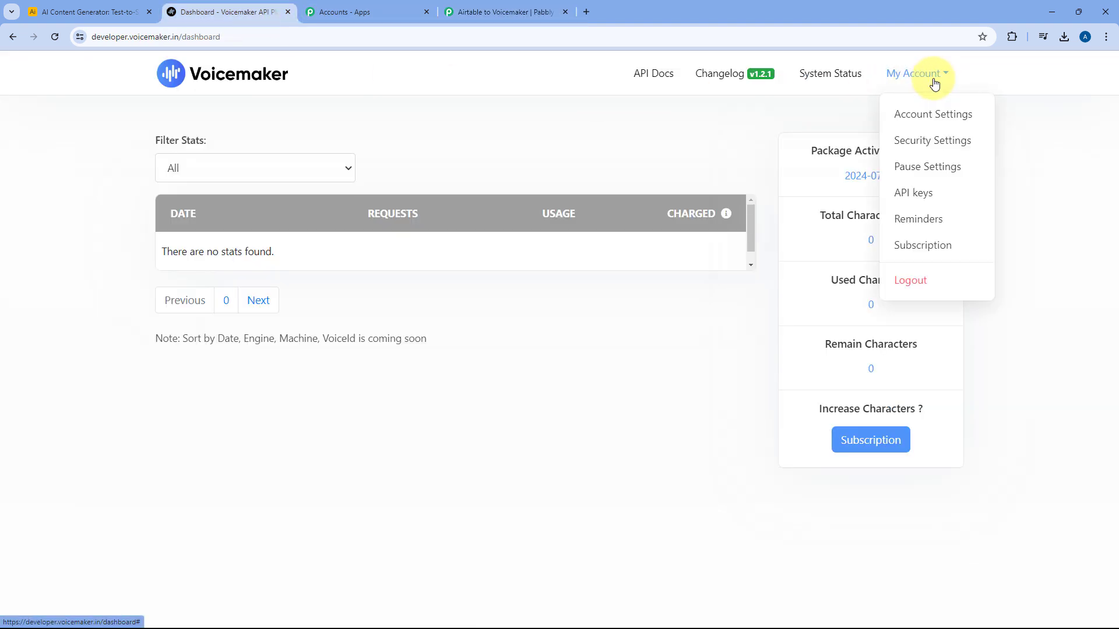
{"action": "left_click", "coordinate": [916, 193]}
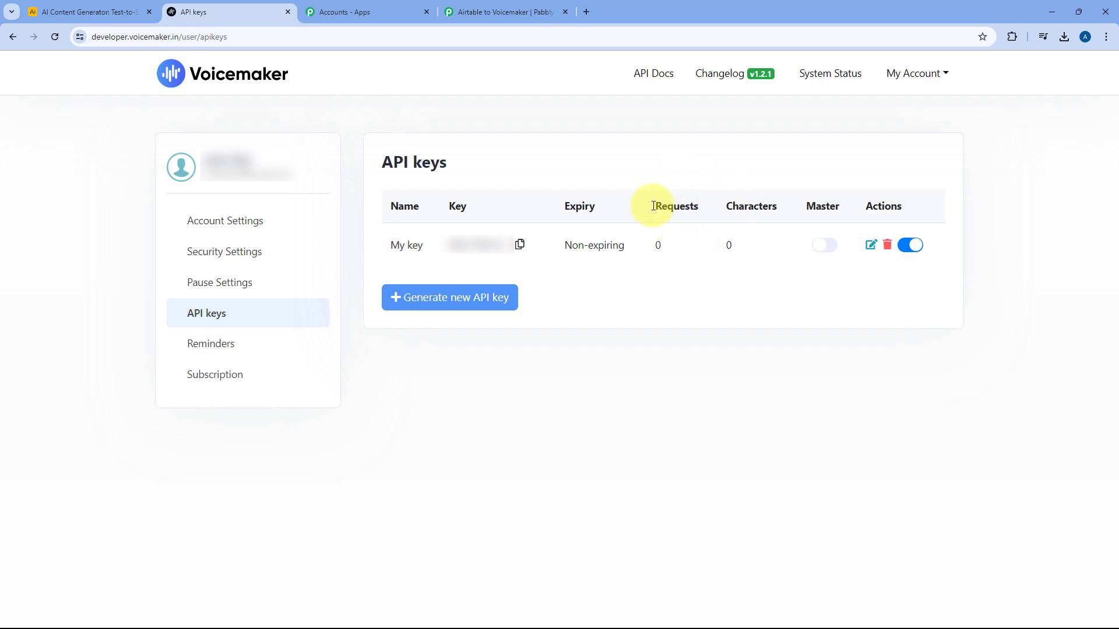
View the form for generating a new API key, close it, and copy the existing key named My key
{"action": "left_click", "coordinate": [451, 304]}
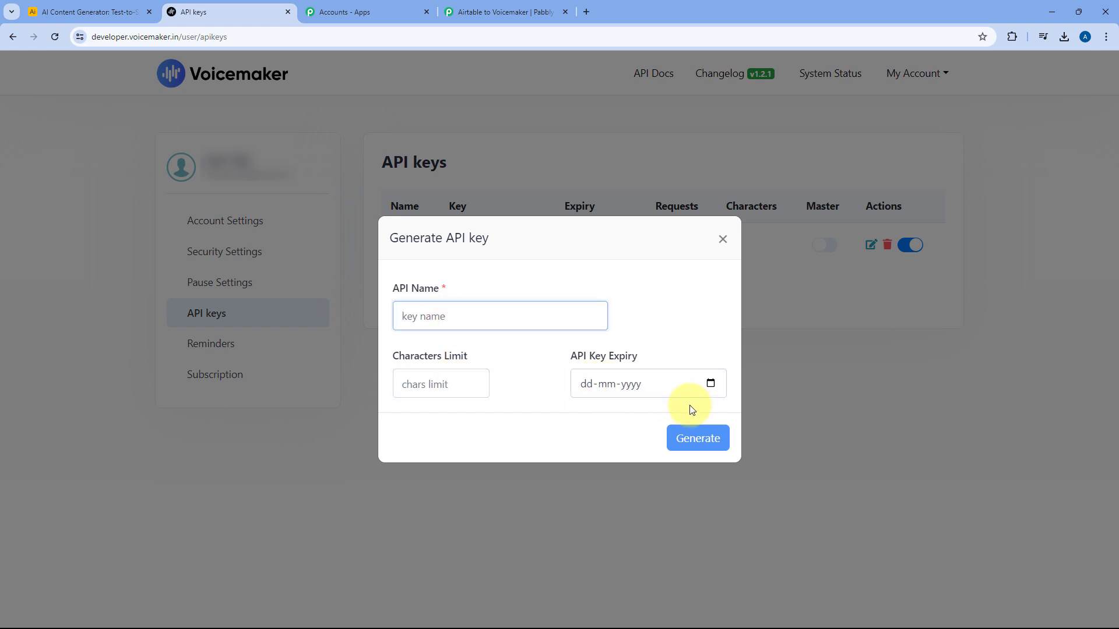
{"action": "left_click", "coordinate": [723, 240]}
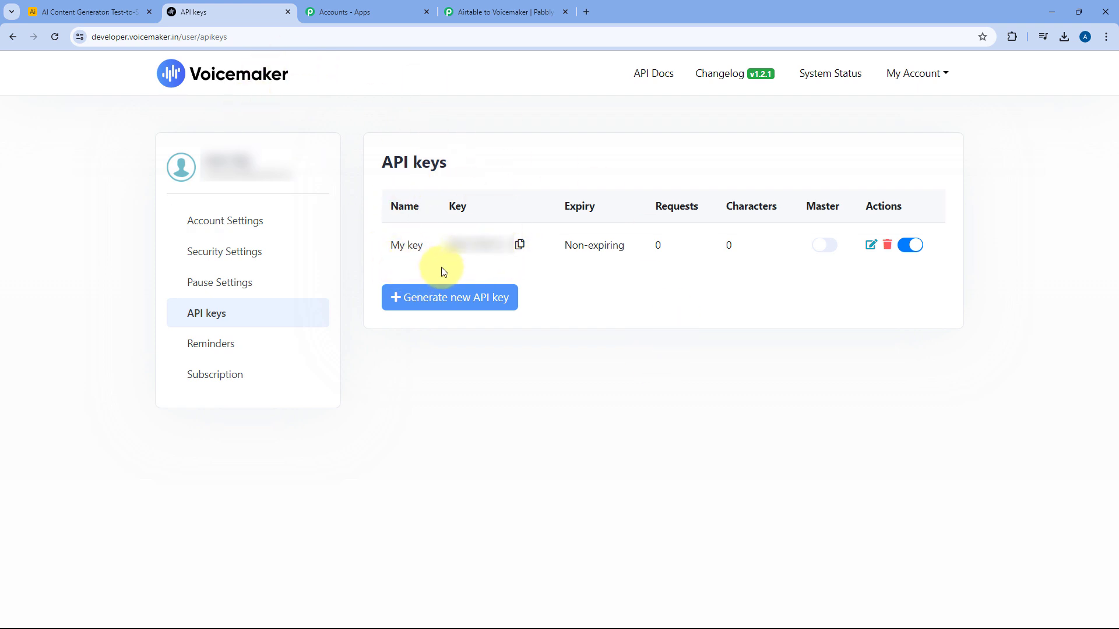
{"action": "left_click", "coordinate": [520, 247]}
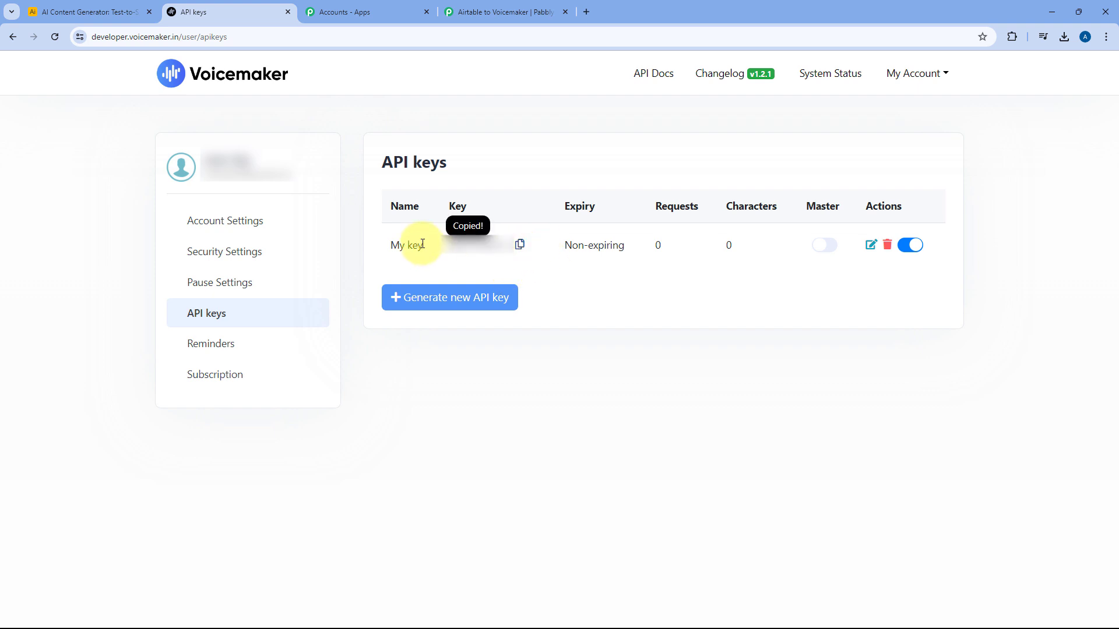
Return to the Pabbly Connect workflow, paste the API key as the connection's token and save the connection
{"action": "left_click", "coordinate": [445, 7]}
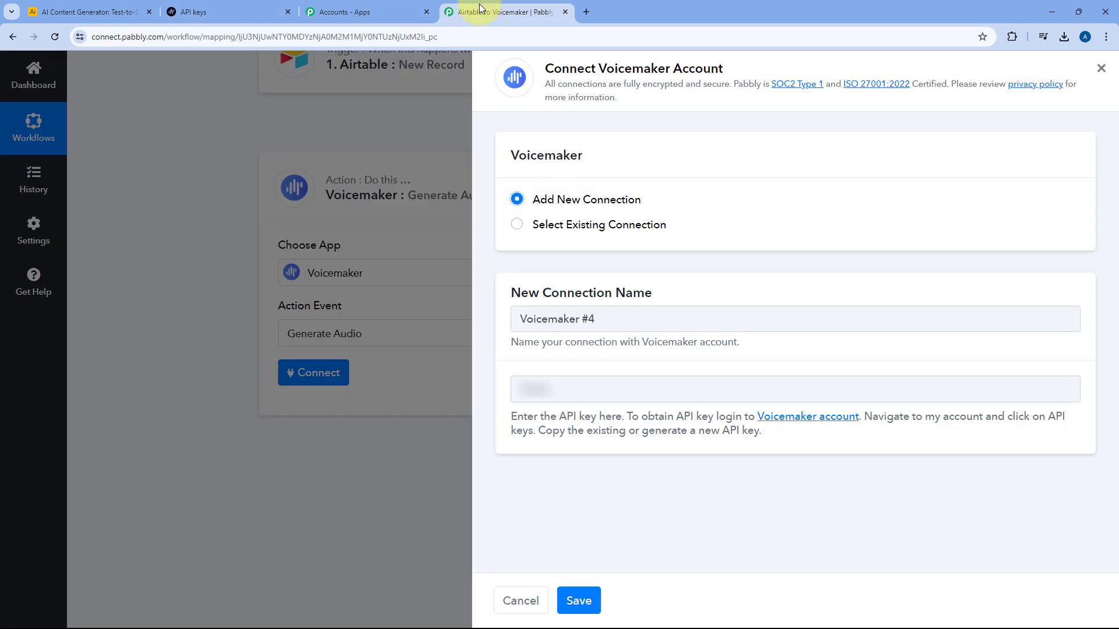
{"action": "left_click", "coordinate": [551, 388]}
{"action": "right_click", "coordinate": [555, 385]}
{"action": "left_click", "coordinate": [607, 227]}
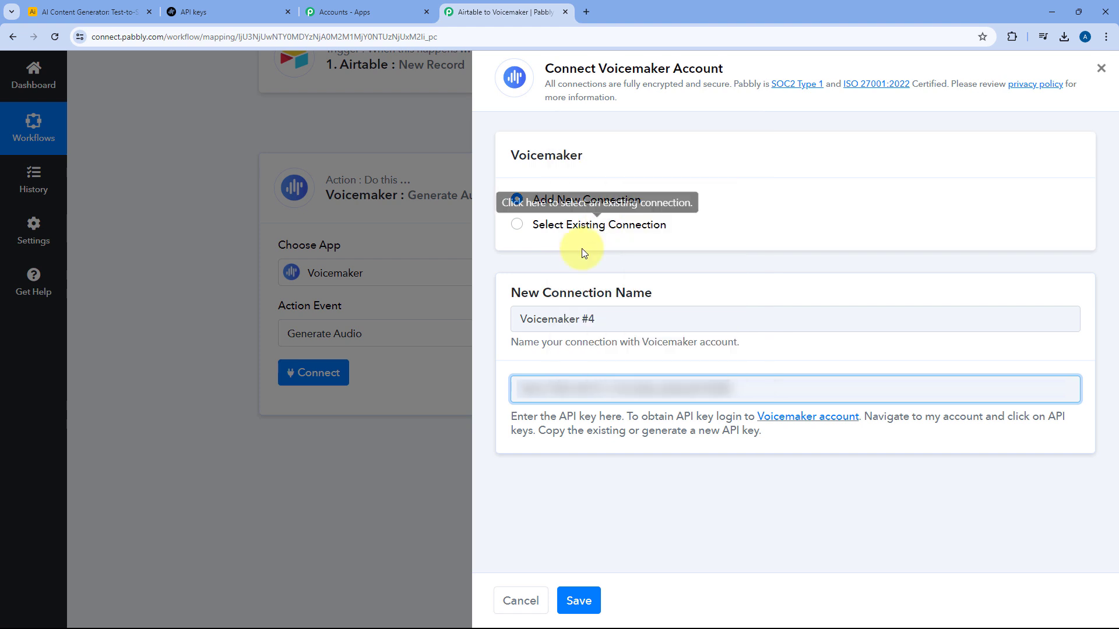
{"action": "left_click", "coordinate": [648, 365]}
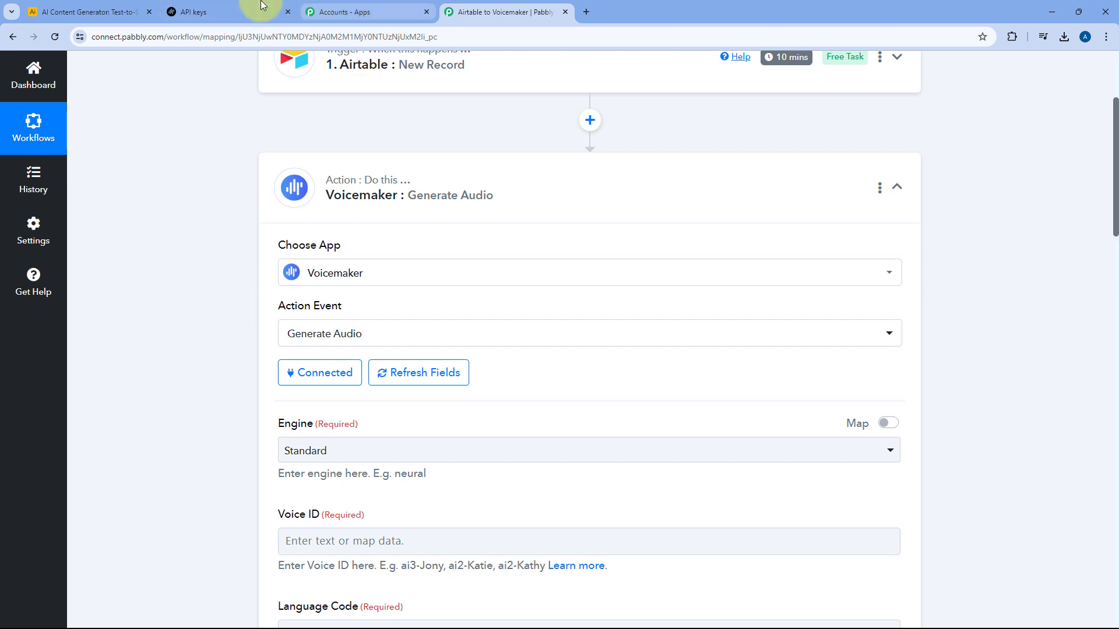
Take the Voicemaker site back to its dashboard and return to the Pabbly Connect workflow
{"action": "left_click", "coordinate": [245, 12]}
{"action": "left_click", "coordinate": [261, 81]}
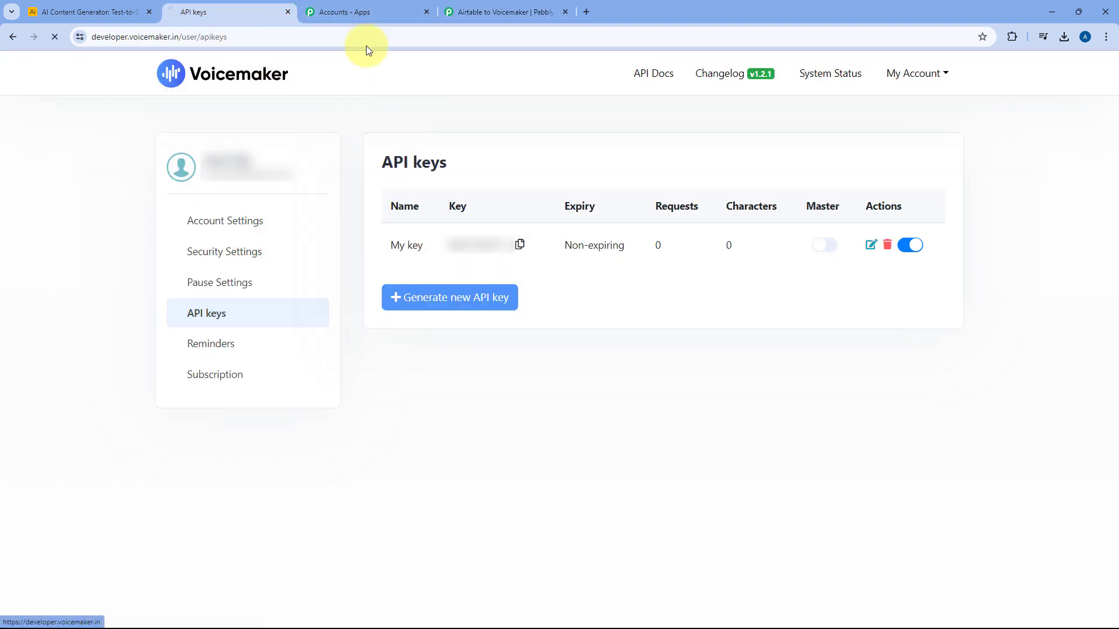
{"action": "left_click", "coordinate": [500, 11]}
Set the Generate Audio action's engine to Neural
{"action": "scroll", "coordinate": [231, 292], "scroll_direction": "down", "scroll_amount": 3}
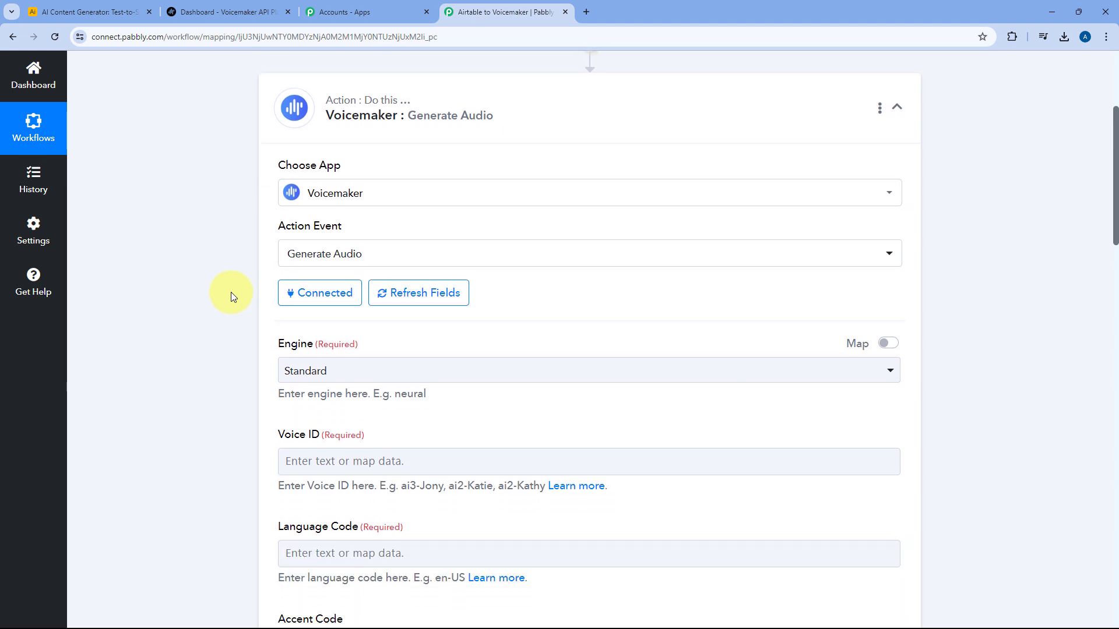
{"action": "scroll", "coordinate": [221, 306], "scroll_direction": "down", "scroll_amount": 1}
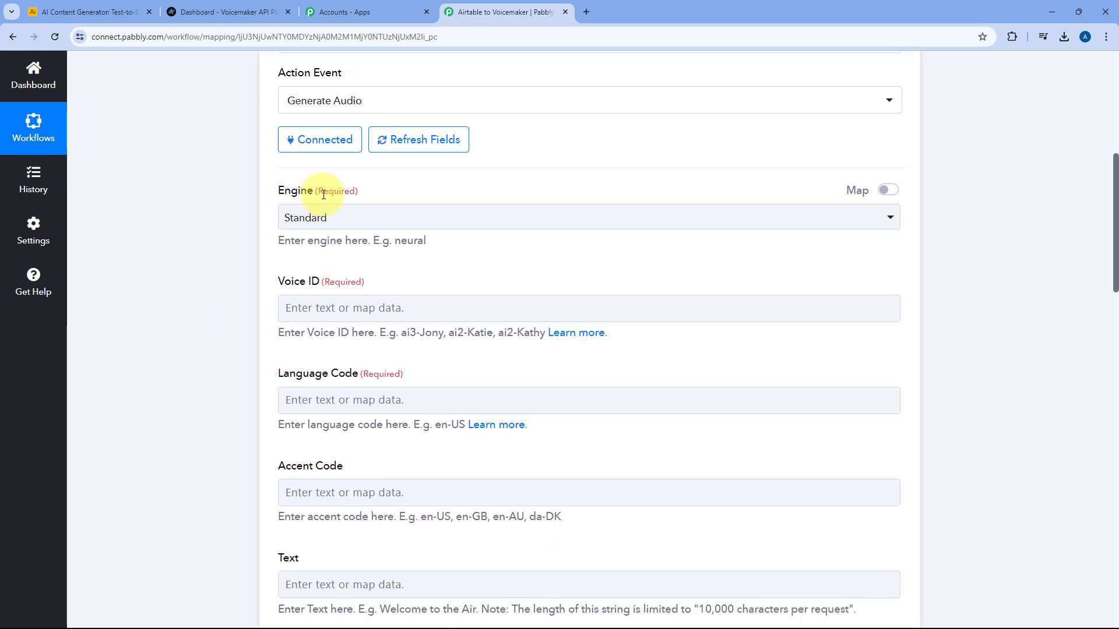
{"action": "left_click", "coordinate": [378, 224]}
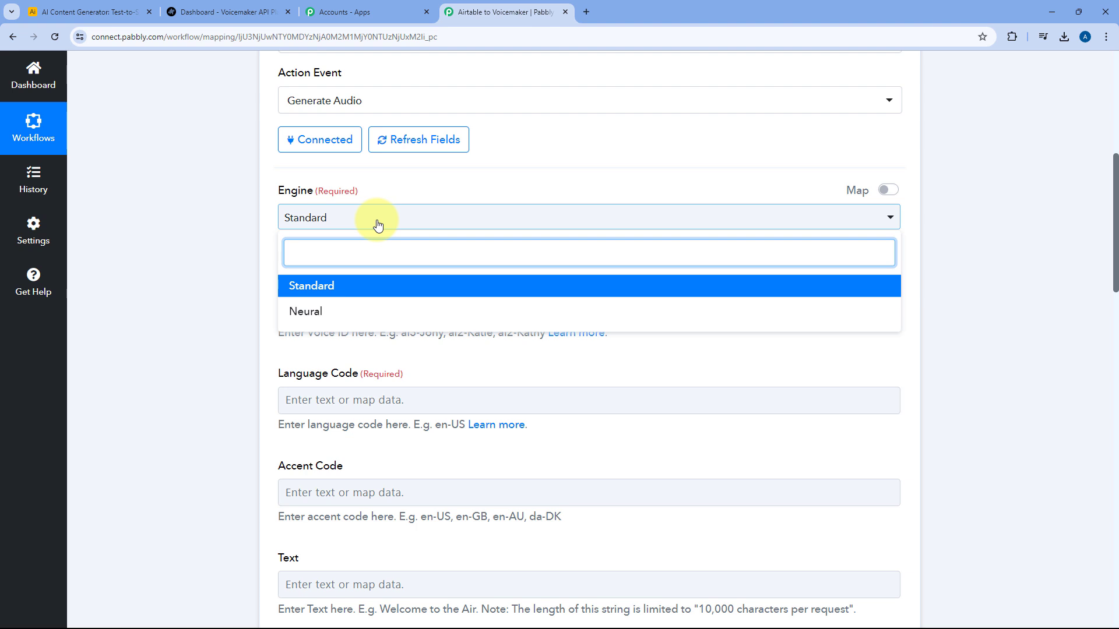
{"action": "left_click", "coordinate": [328, 316]}
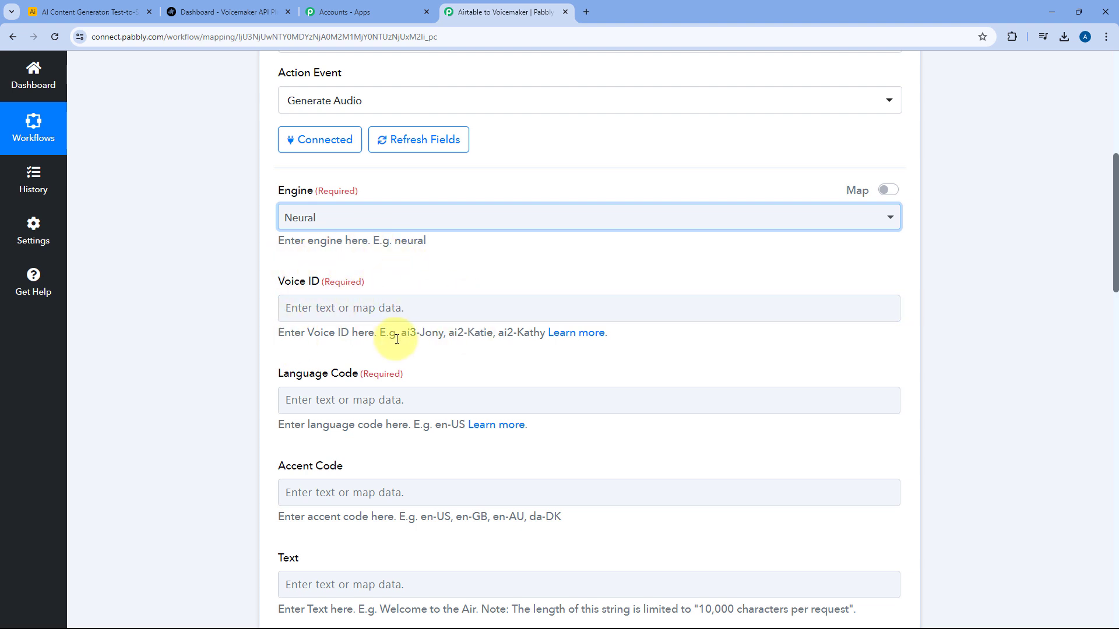
Check the example voice IDs, then open the Voicemaker API documentation for Voice ID and find its available voices section
{"action": "left_click_drag", "start_coordinate": [400, 333], "coordinate": [530, 333]}
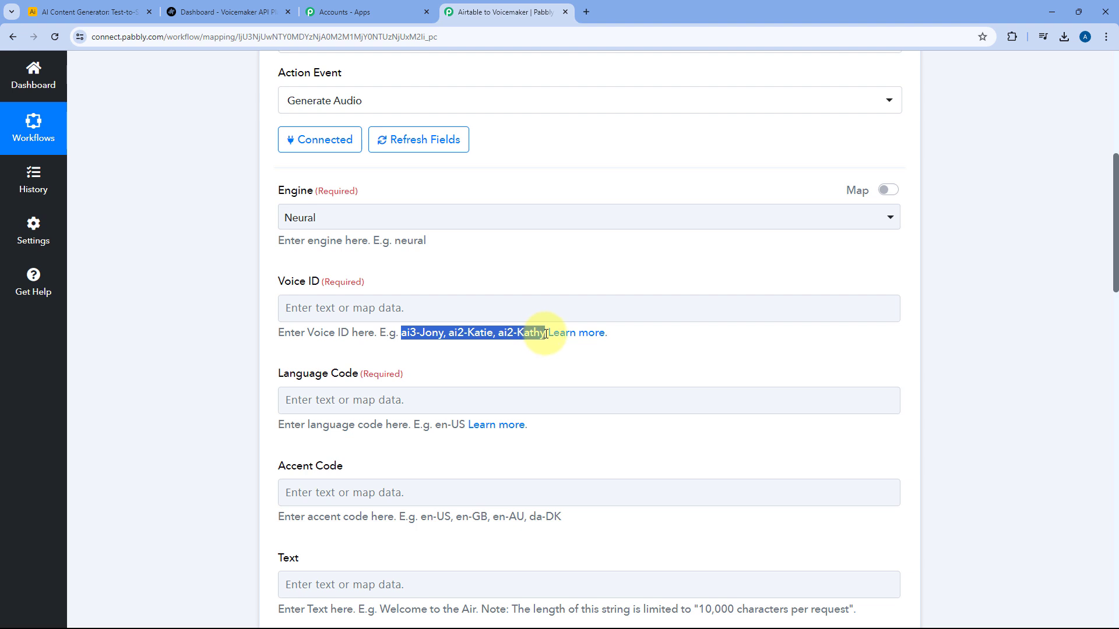
{"action": "left_click", "coordinate": [586, 337]}
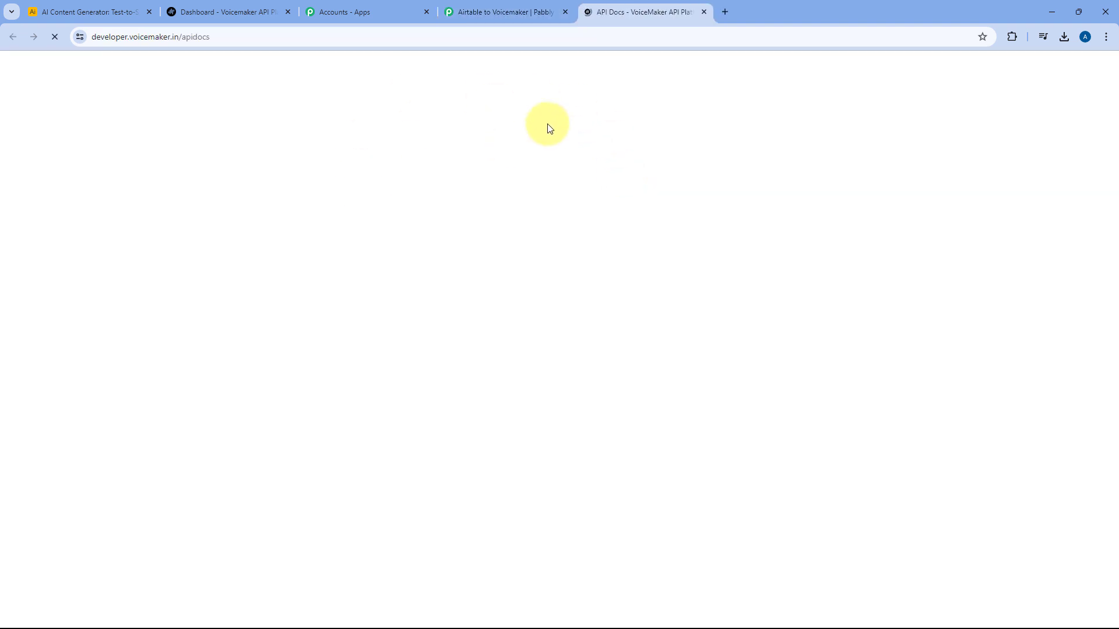
{"action": "scroll", "coordinate": [549, 192], "scroll_direction": "down", "scroll_amount": 14}
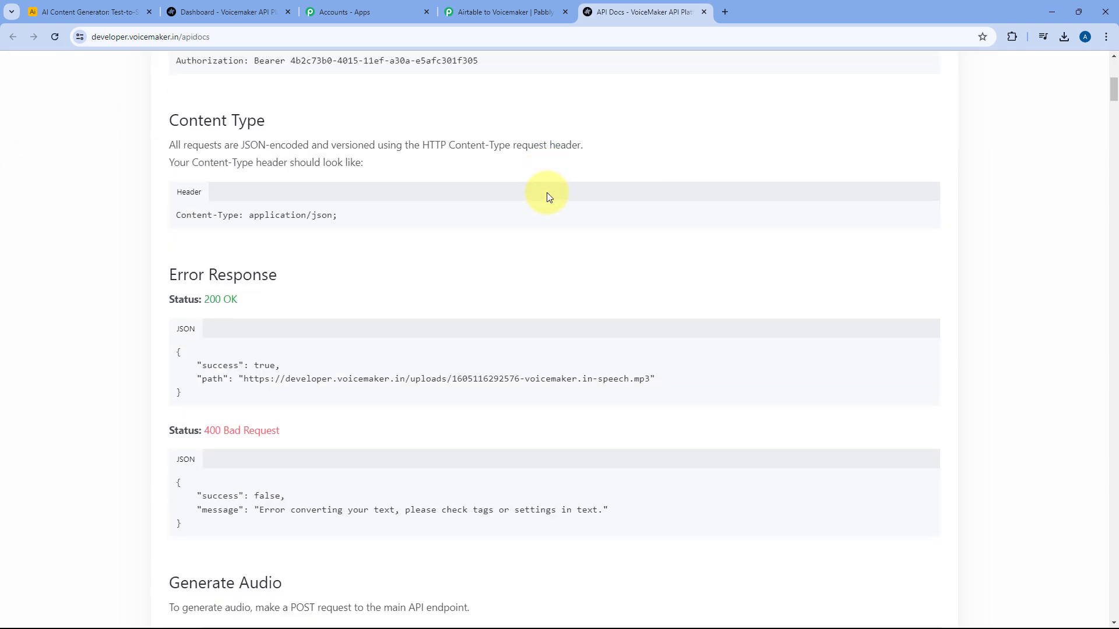
{"action": "scroll", "coordinate": [547, 193], "scroll_direction": "down", "scroll_amount": 20}
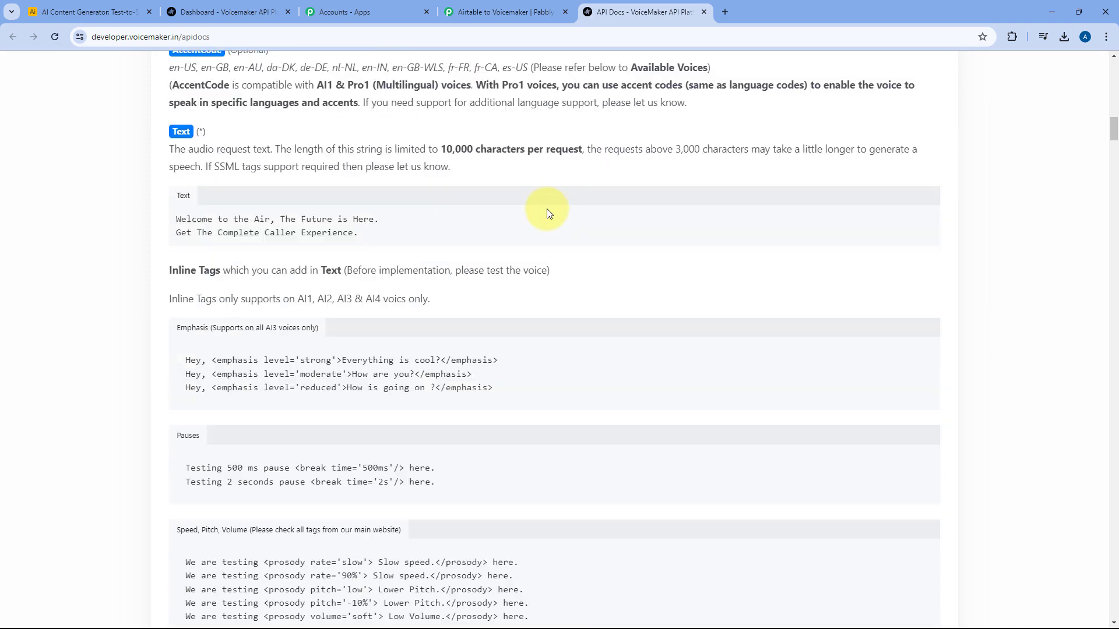
{"action": "scroll", "coordinate": [548, 214], "scroll_direction": "down", "scroll_amount": 20}
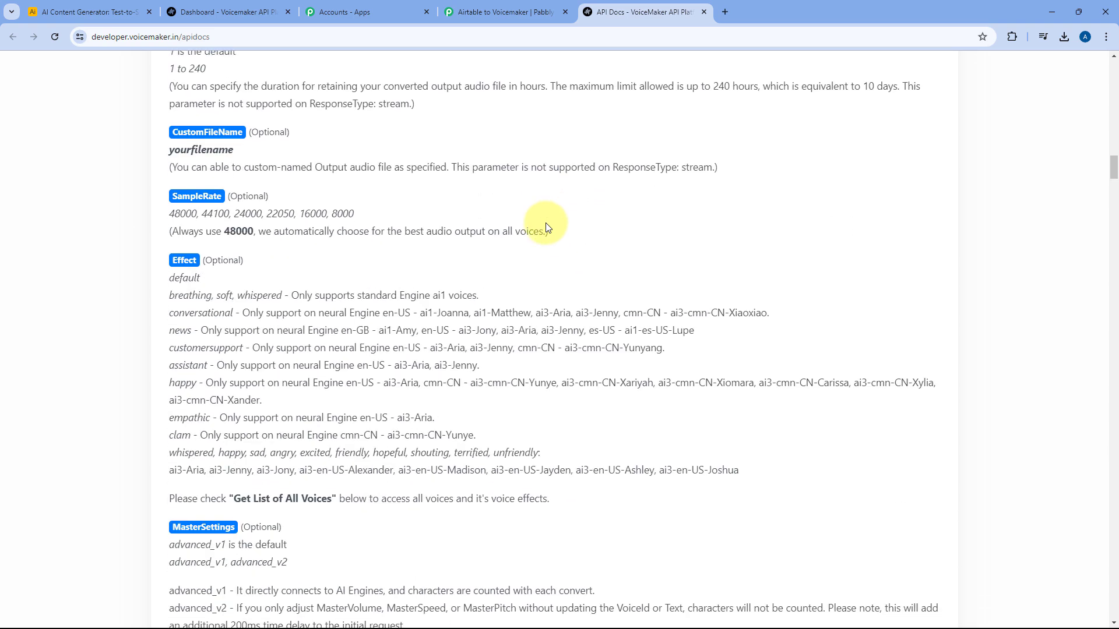
{"action": "scroll", "coordinate": [547, 239], "scroll_direction": "down", "scroll_amount": 7}
{"action": "scroll", "coordinate": [545, 238], "scroll_direction": "up", "scroll_amount": 1}
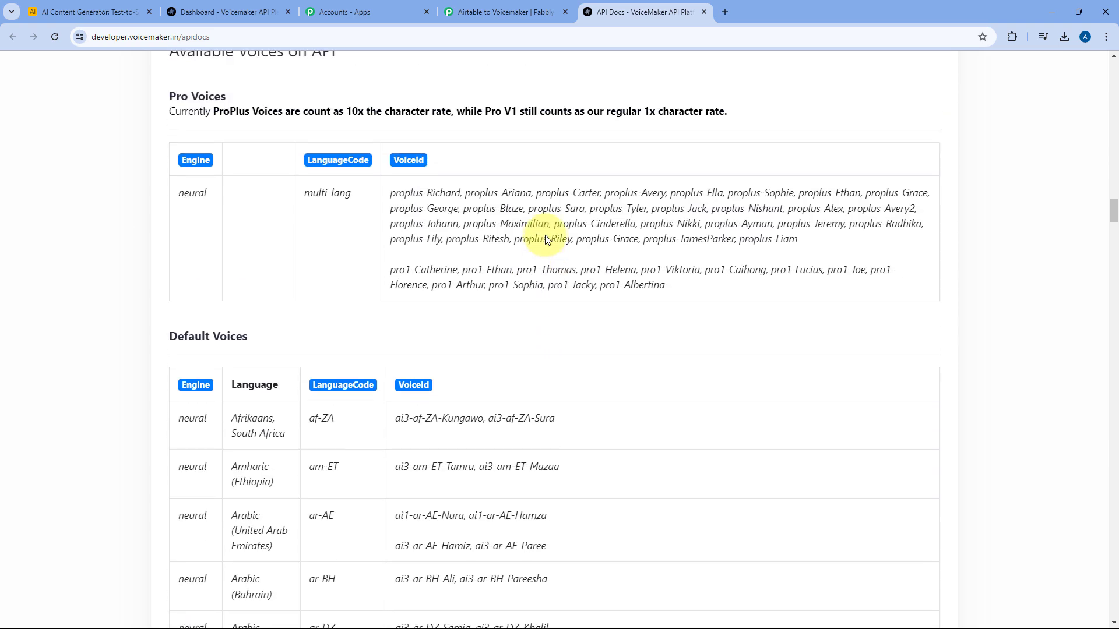
Examine the engines, languages, language codes and voice IDs in the Default Voices table through the Indian English entry
{"action": "scroll", "coordinate": [545, 237], "scroll_direction": "down", "scroll_amount": 1}
{"action": "scroll", "coordinate": [259, 220], "scroll_direction": "down", "scroll_amount": 2}
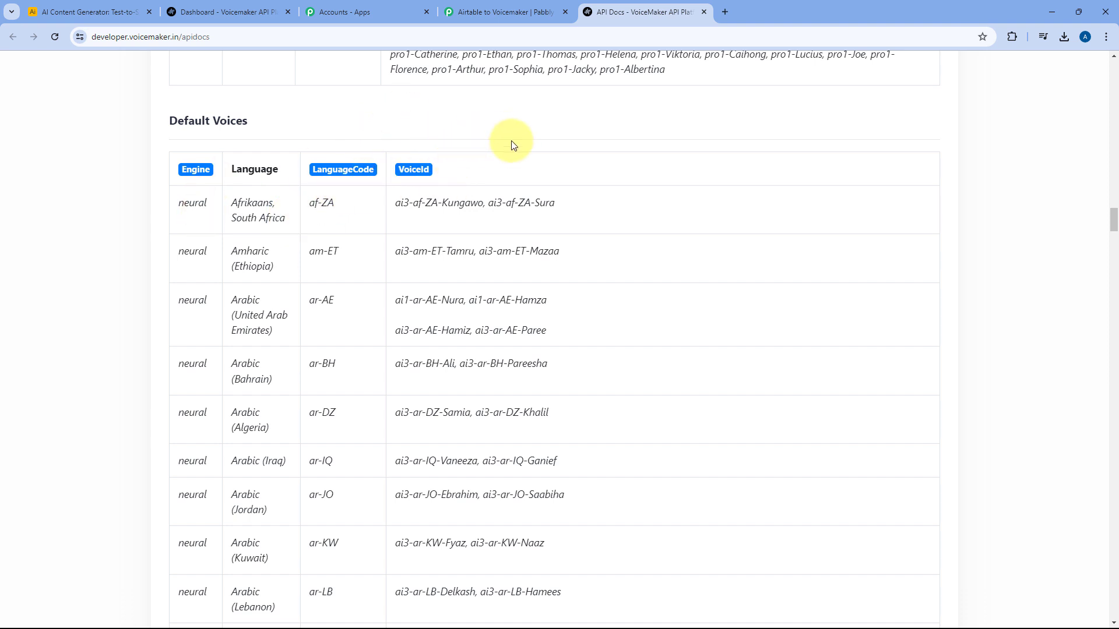
{"action": "scroll", "coordinate": [407, 180], "scroll_direction": "down", "scroll_amount": 13}
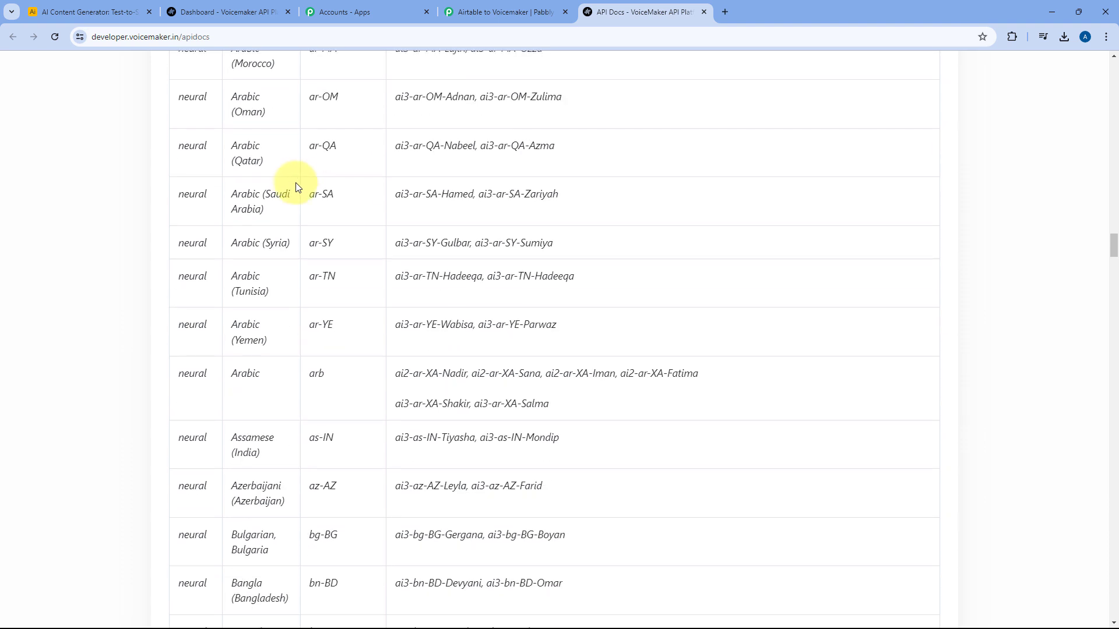
{"action": "scroll", "coordinate": [293, 187], "scroll_direction": "down", "scroll_amount": 6}
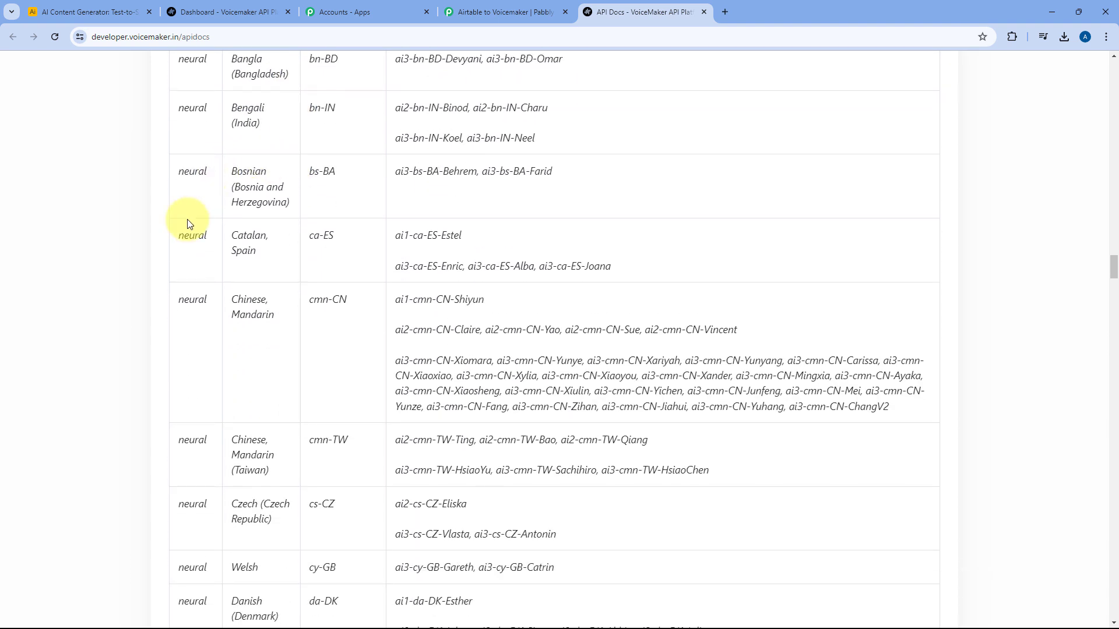
{"action": "scroll", "coordinate": [353, 230], "scroll_direction": "down", "scroll_amount": 2}
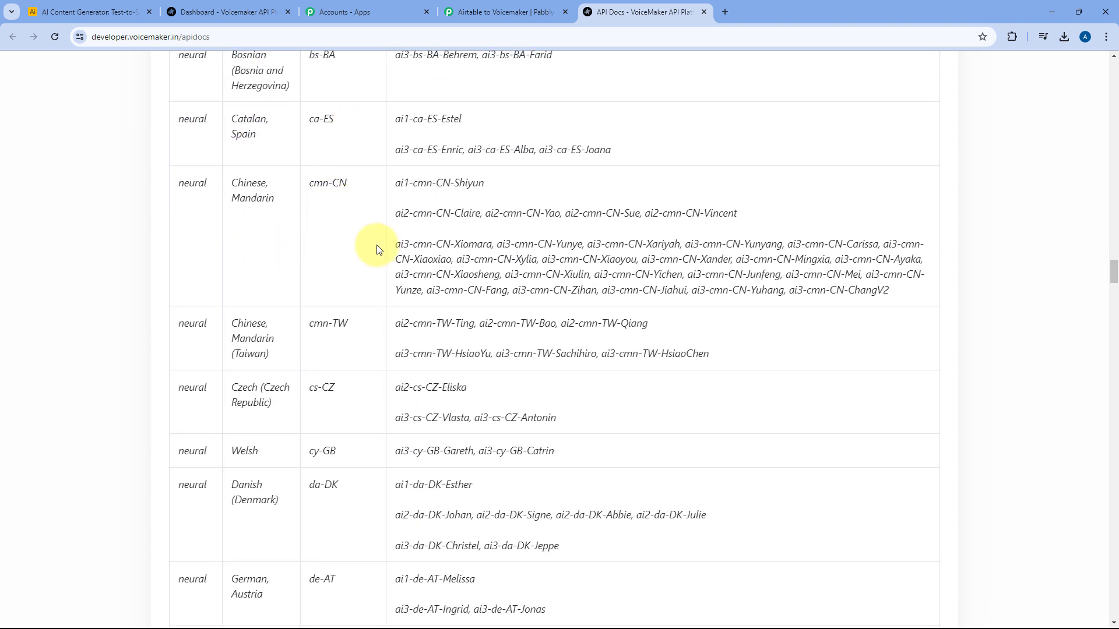
{"action": "scroll", "coordinate": [361, 221], "scroll_direction": "down", "scroll_amount": 8}
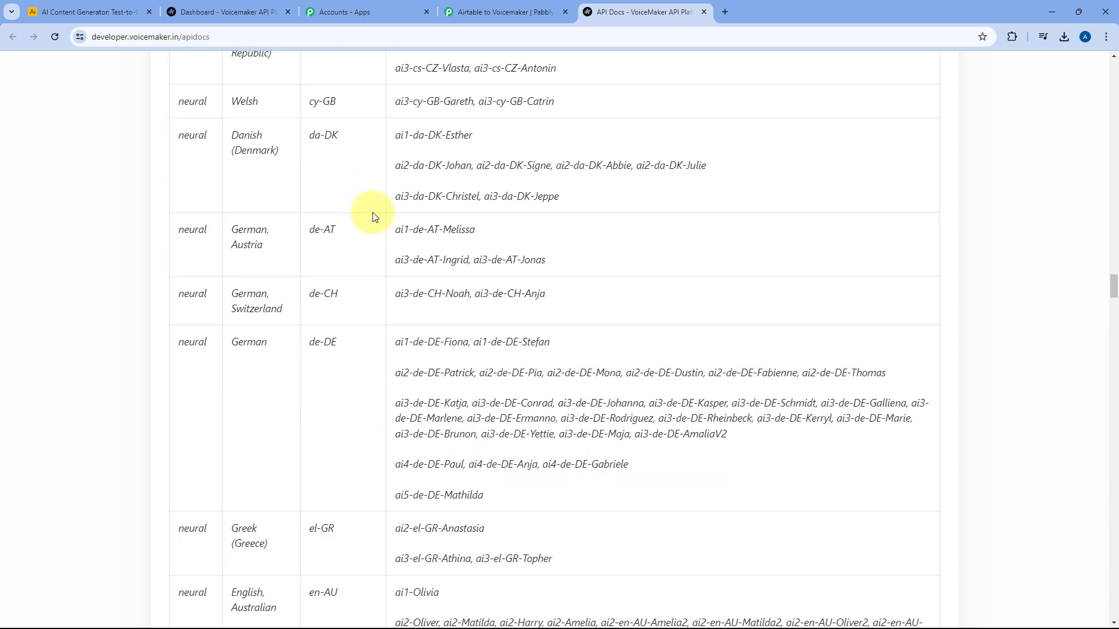
{"action": "scroll", "coordinate": [373, 221], "scroll_direction": "down", "scroll_amount": 2}
{"action": "scroll", "coordinate": [373, 220], "scroll_direction": "down", "scroll_amount": 8}
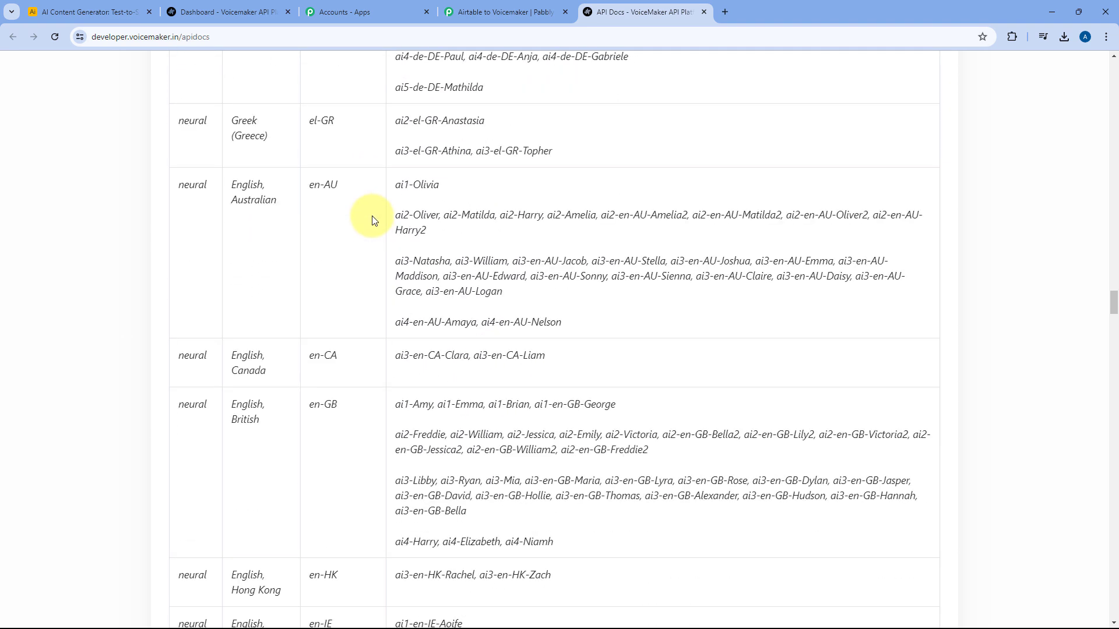
{"action": "scroll", "coordinate": [374, 220], "scroll_direction": "up", "scroll_amount": 4}
{"action": "scroll", "coordinate": [372, 220], "scroll_direction": "down", "scroll_amount": 6}
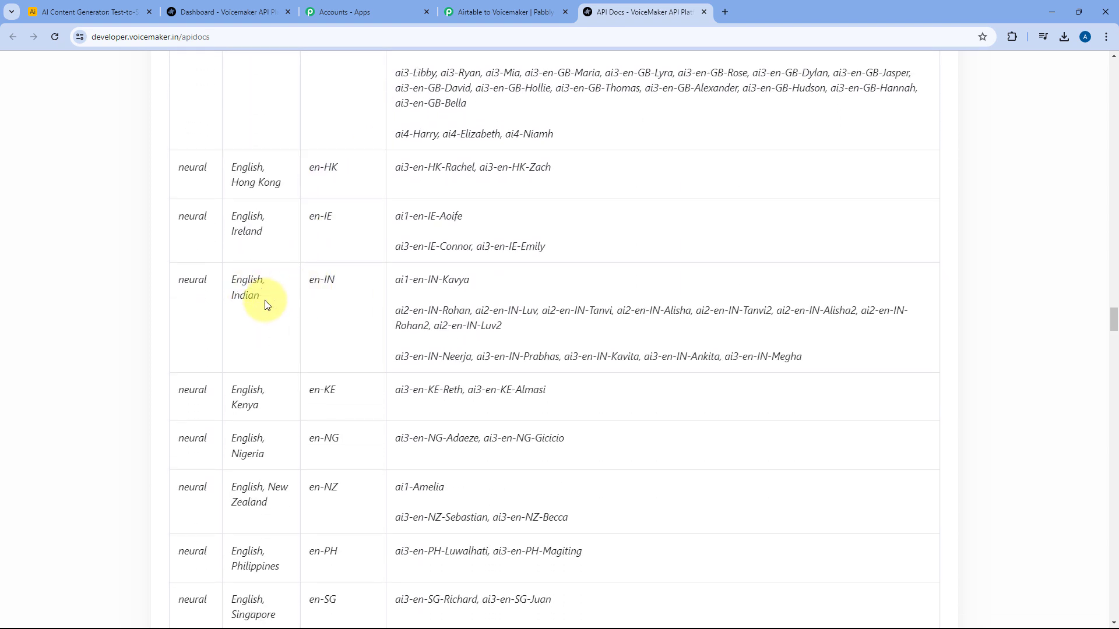
Examine the language code and the available voice IDs for Indian English in the Default Voices table
{"action": "double_click", "coordinate": [327, 281]}
{"action": "left_click_drag", "start_coordinate": [308, 288], "coordinate": [309, 288]}
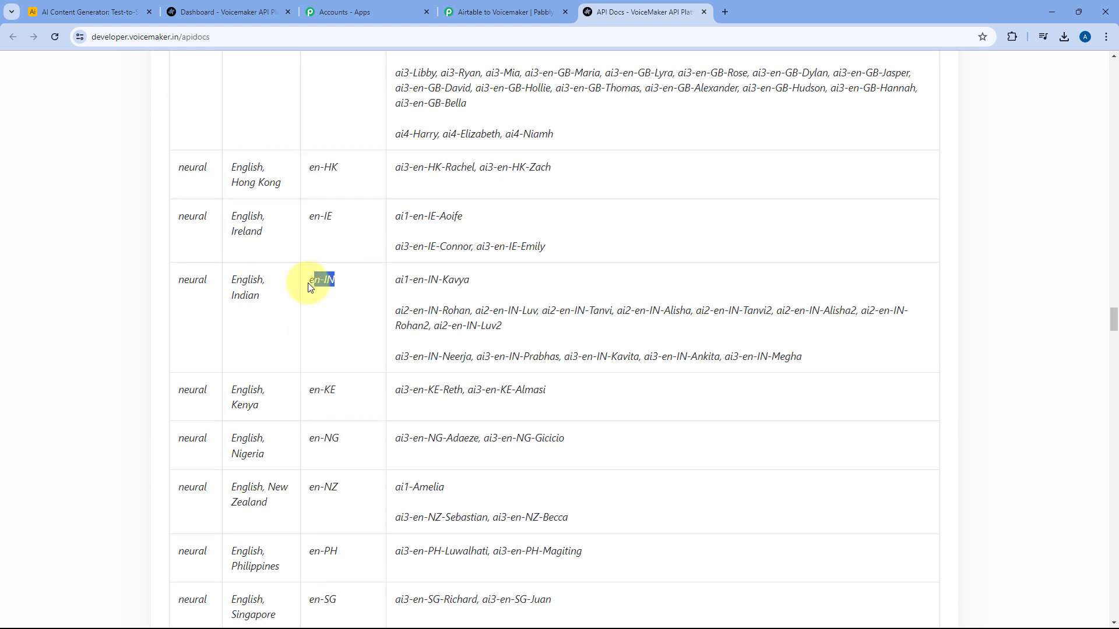
{"action": "left_click_drag", "start_coordinate": [394, 280], "coordinate": [813, 372]}
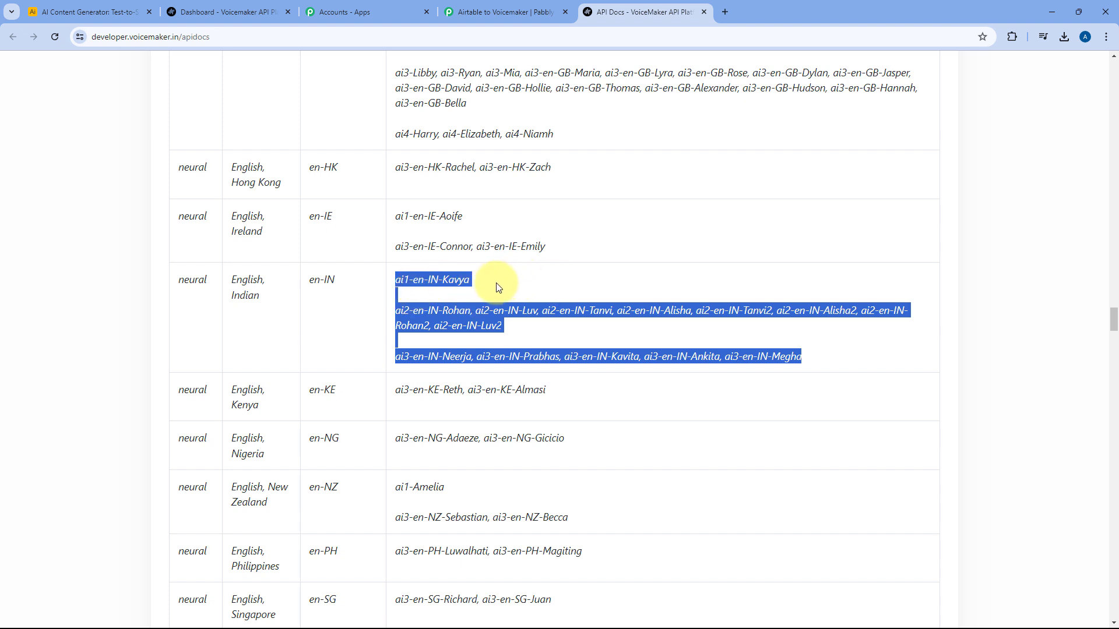
{"action": "left_click", "coordinate": [148, 303]}
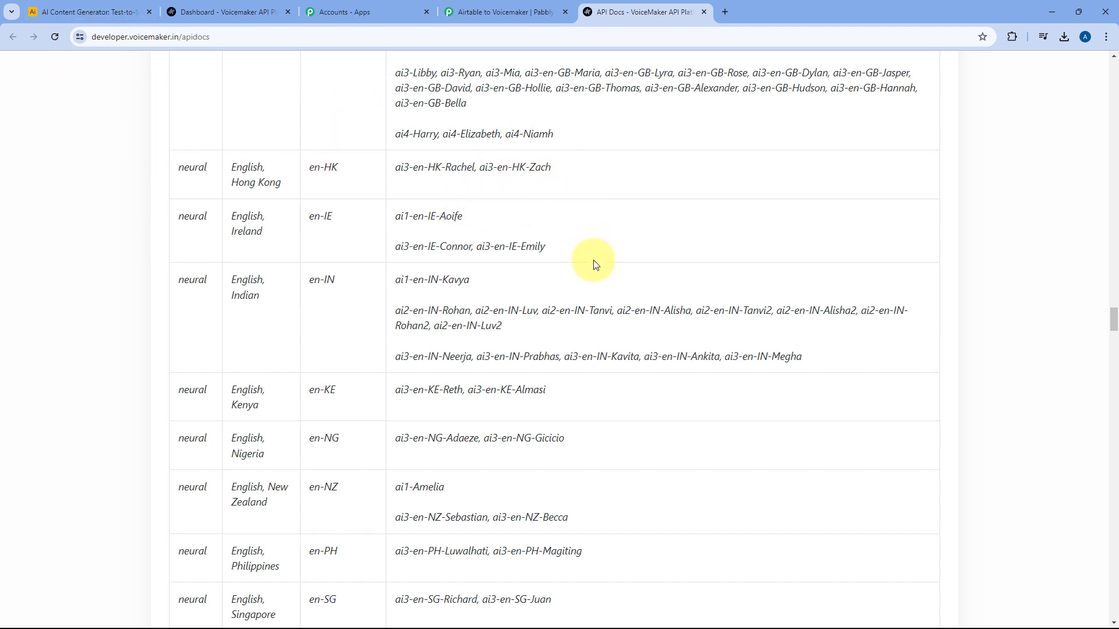
{"action": "scroll", "coordinate": [594, 295], "scroll_direction": "up", "scroll_amount": 3}
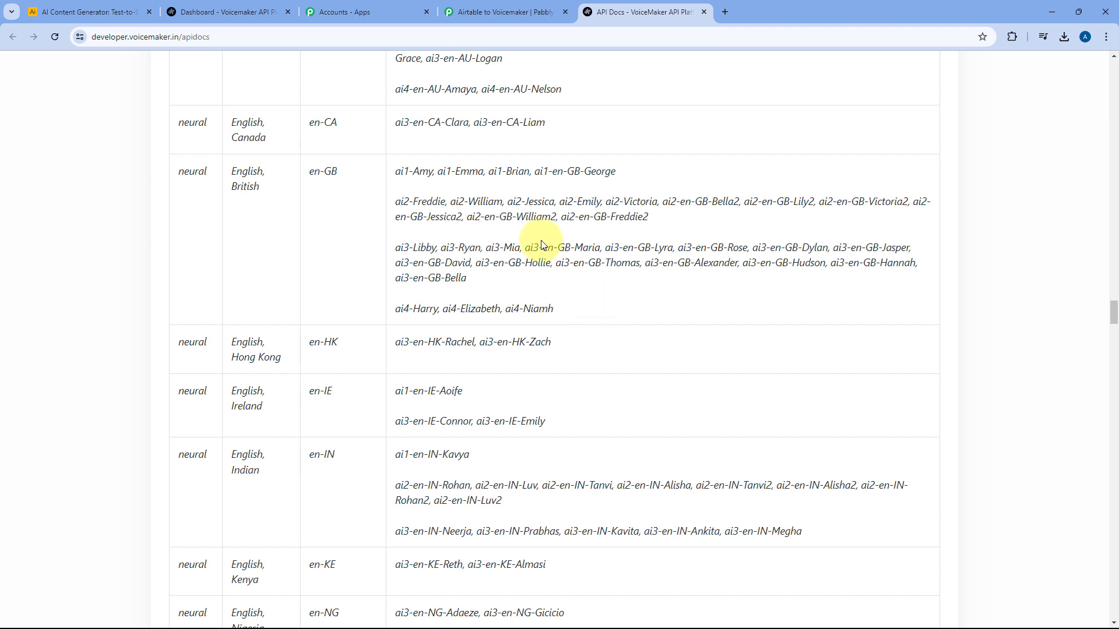
Switch to the Airtable Test-to-Speech table and review the record's Language and Voice ID options without changing them
{"action": "left_click", "coordinate": [96, 6]}
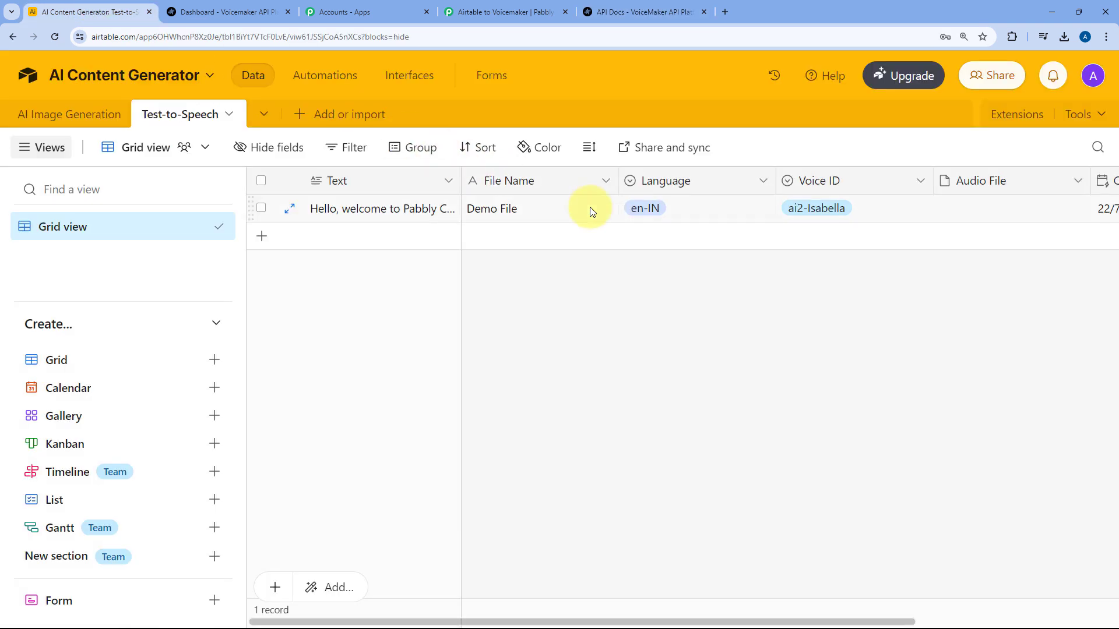
{"action": "left_click", "coordinate": [769, 211]}
{"action": "left_click", "coordinate": [763, 211]}
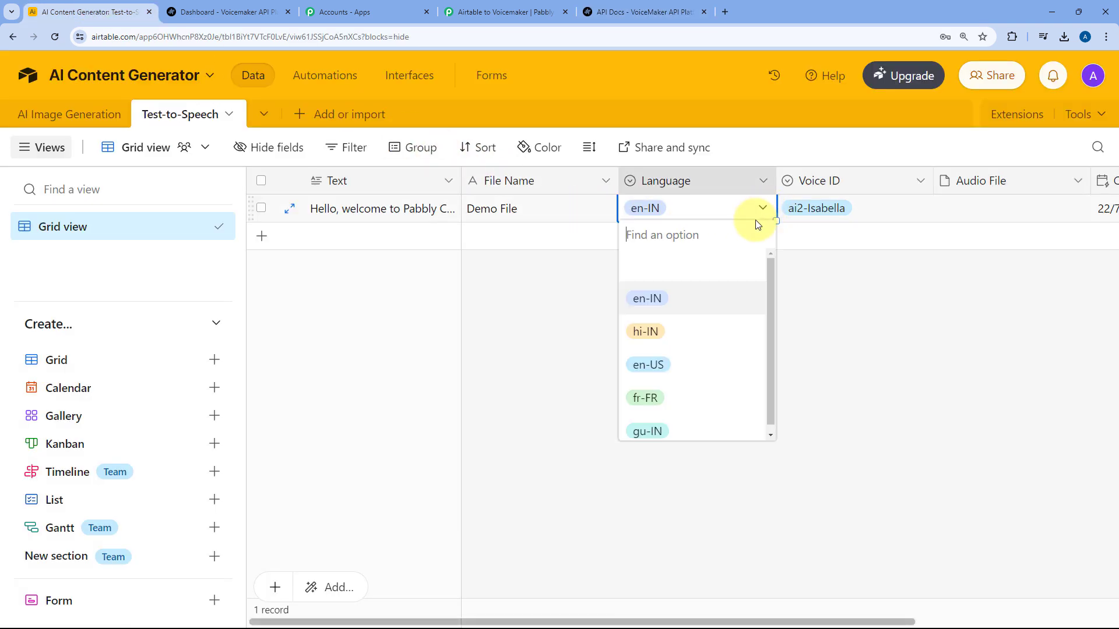
{"action": "left_click", "coordinate": [890, 247]}
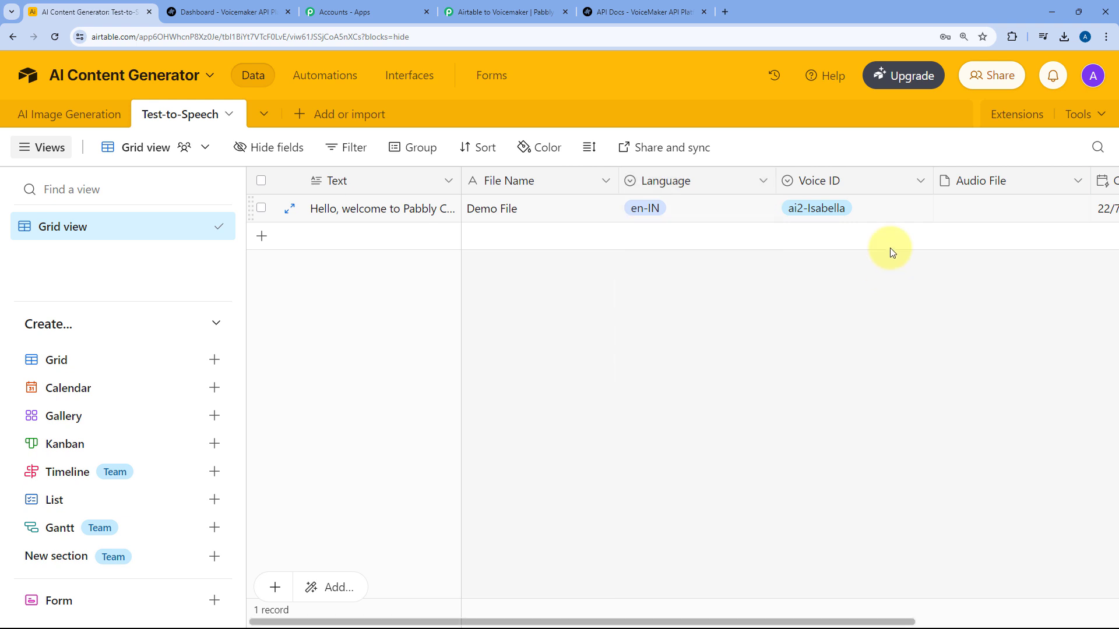
{"action": "left_click", "coordinate": [915, 211]}
{"action": "left_click", "coordinate": [917, 212]}
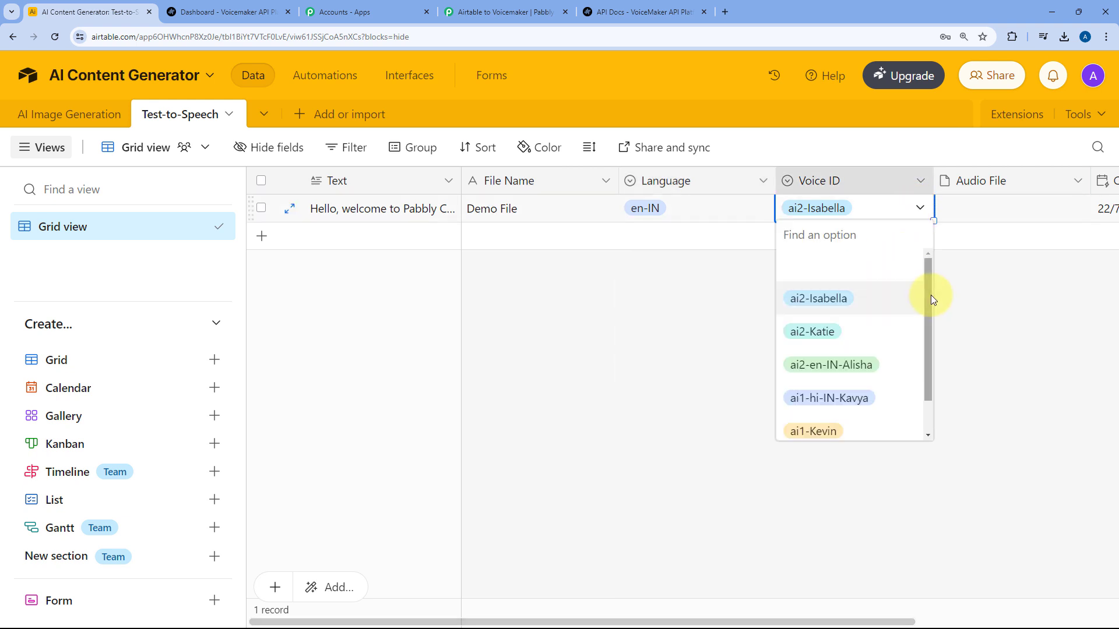
{"action": "left_click", "coordinate": [962, 312]}
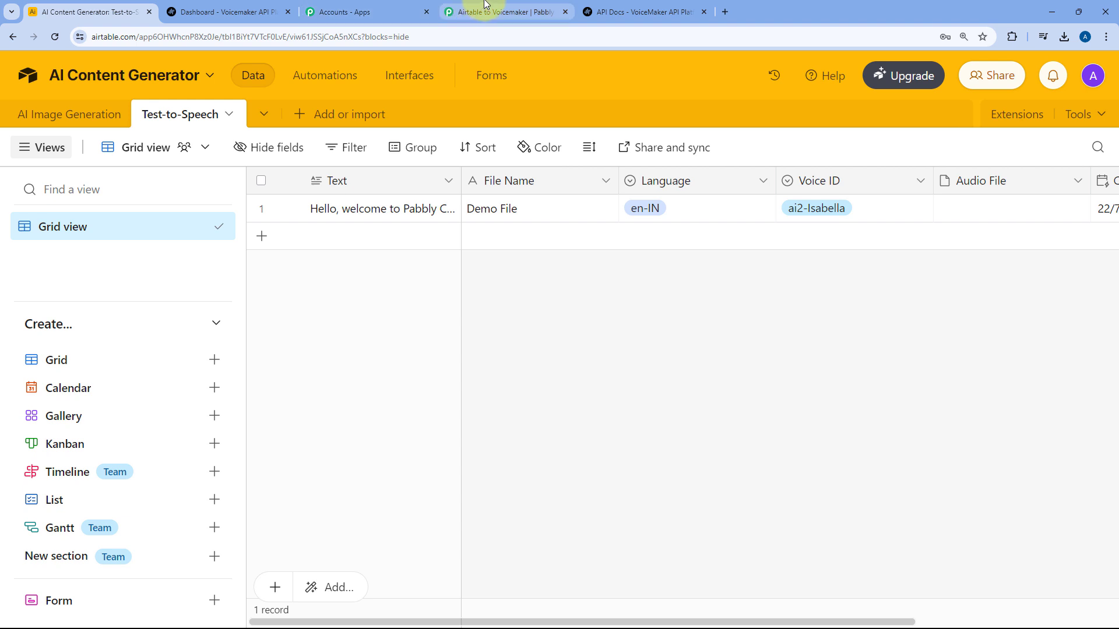
Open the mapping choices for the Generate Audio action's Voice ID in Pabbly Connect, then look back at the Airtable record
{"action": "left_click", "coordinate": [505, 11]}
{"action": "scroll", "coordinate": [200, 153], "scroll_direction": "down", "scroll_amount": 2}
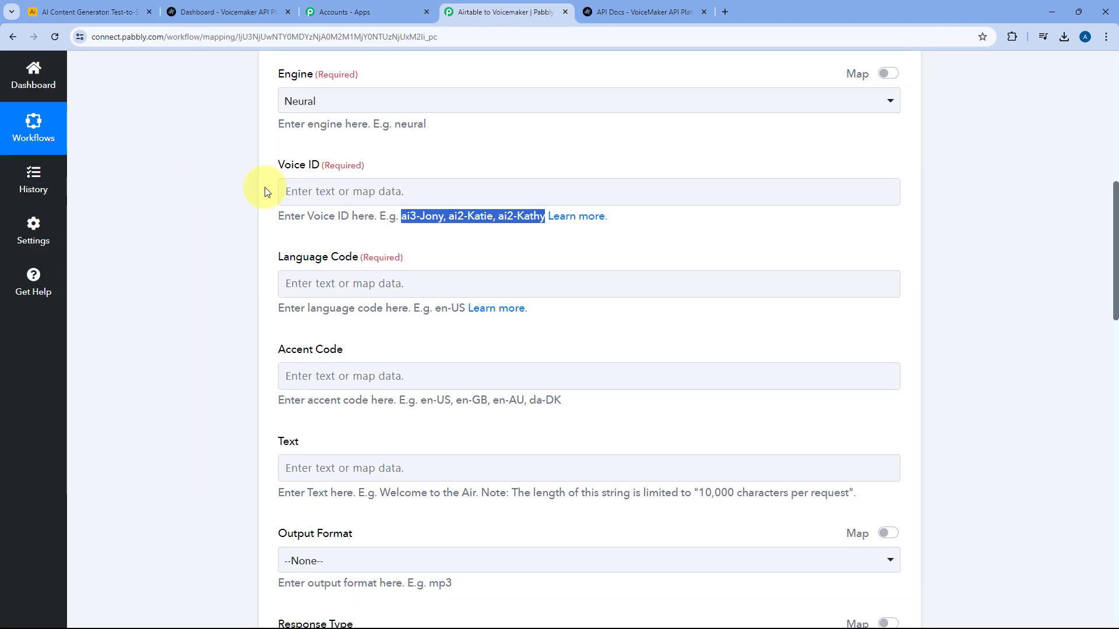
{"action": "left_click", "coordinate": [338, 191]}
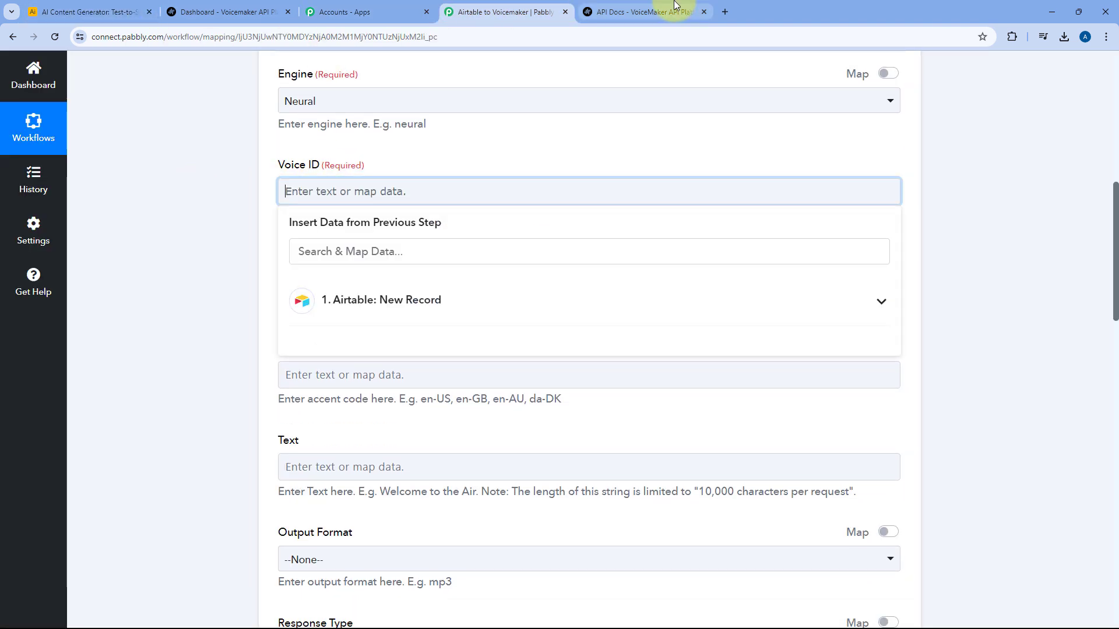
{"action": "left_click", "coordinate": [650, 12]}
{"action": "left_click", "coordinate": [96, 11]}
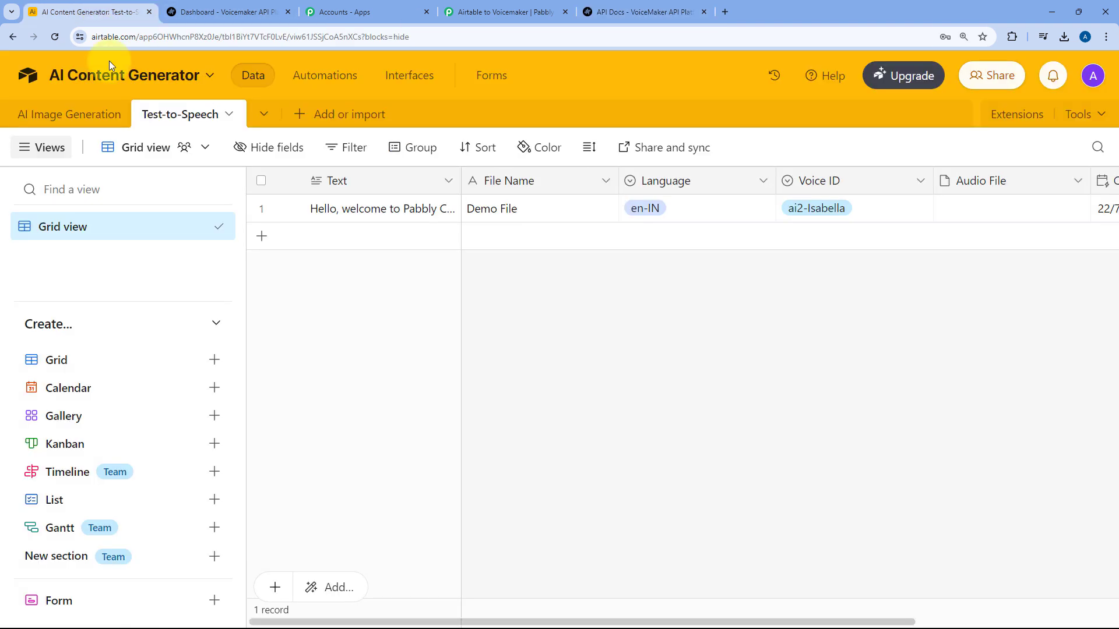
Return to Pabbly Connect, expand the Airtable New Record trigger and check the Voice ID in its received response
{"action": "left_click", "coordinate": [478, 12]}
{"action": "scroll", "coordinate": [205, 183], "scroll_direction": "up", "scroll_amount": 8}
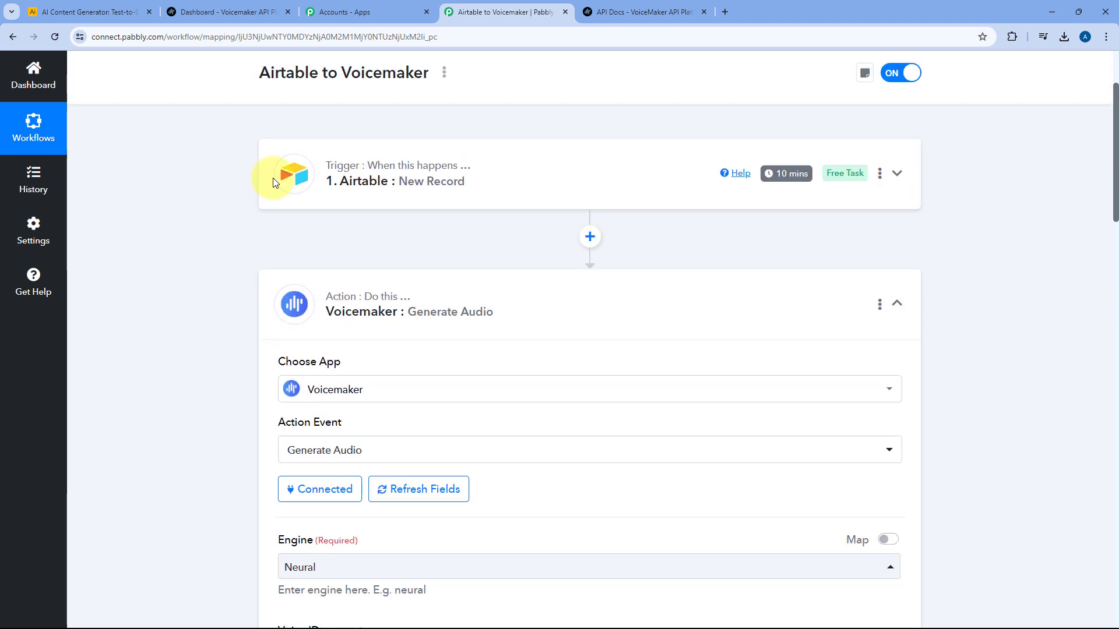
{"action": "left_click", "coordinate": [410, 188]}
{"action": "scroll", "coordinate": [226, 257], "scroll_direction": "down", "scroll_amount": 10}
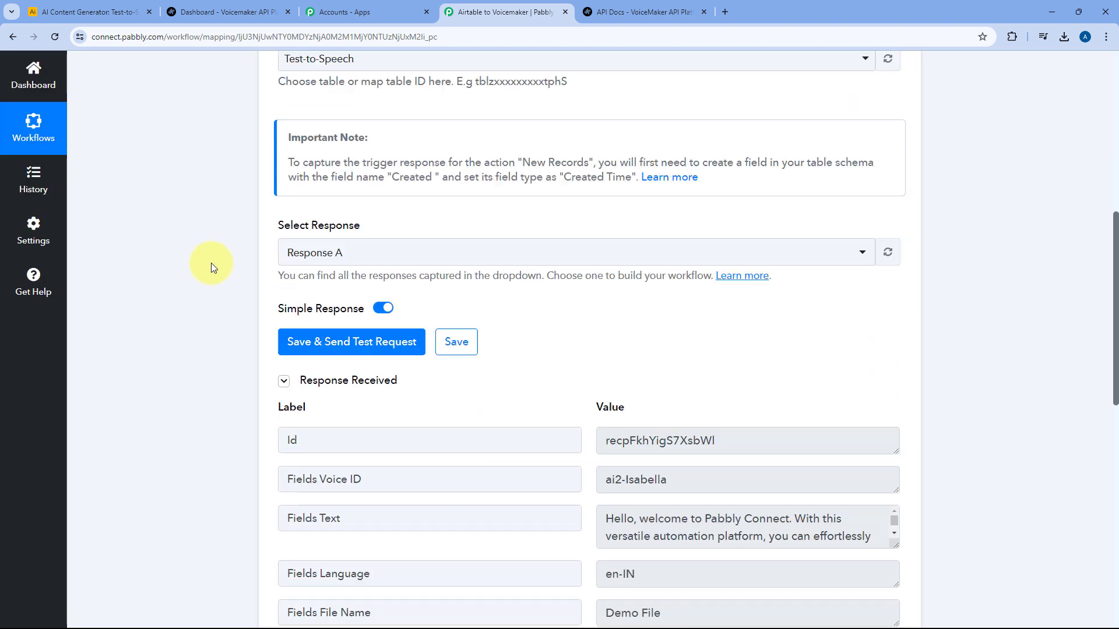
{"action": "scroll", "coordinate": [607, 242], "scroll_direction": "down", "scroll_amount": 2}
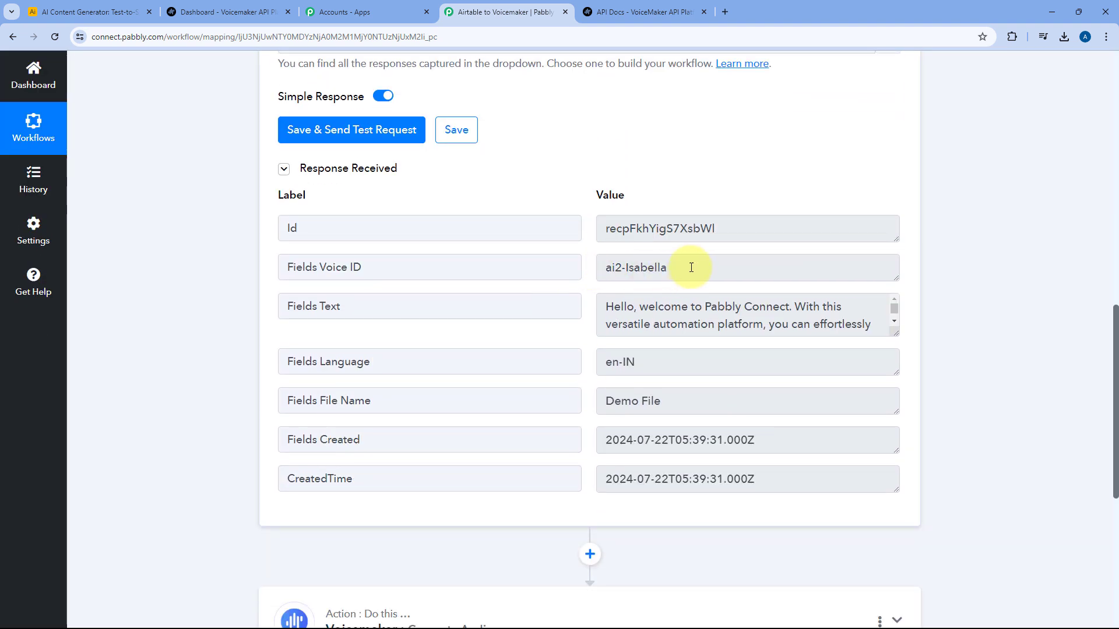
{"action": "left_click_drag", "start_coordinate": [691, 267], "coordinate": [590, 264]}
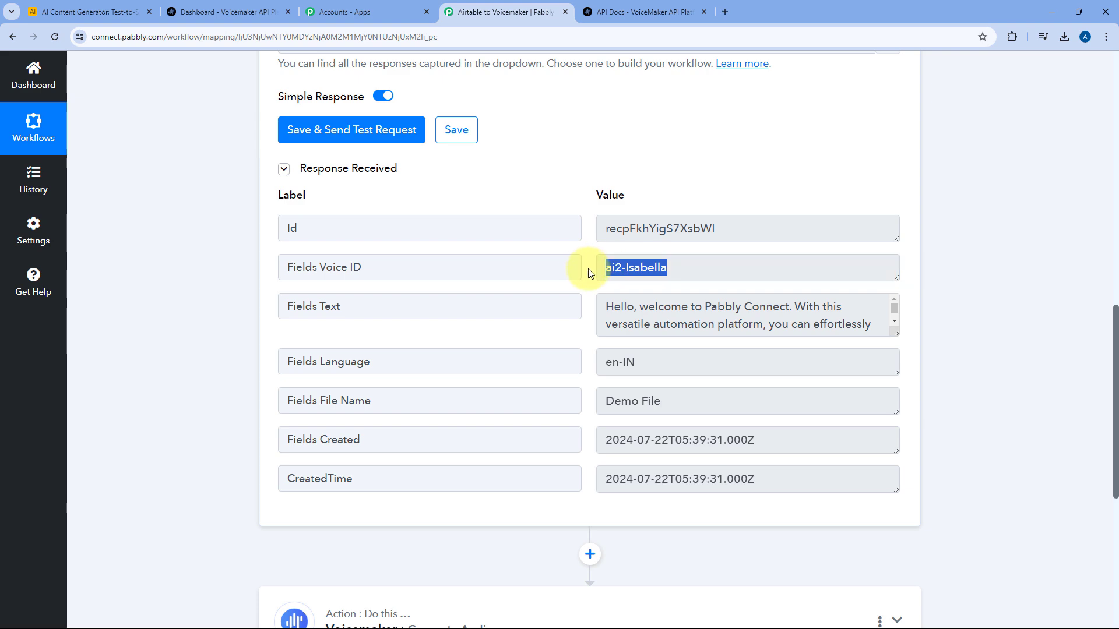
{"action": "left_click", "coordinate": [243, 320]}
Reopen the Voicemaker Generate Audio action and map its Voice ID to Fields Voice ID from the Airtable New Record step
{"action": "scroll", "coordinate": [243, 320], "scroll_direction": "down", "scroll_amount": 5}
{"action": "left_click", "coordinate": [484, 325]}
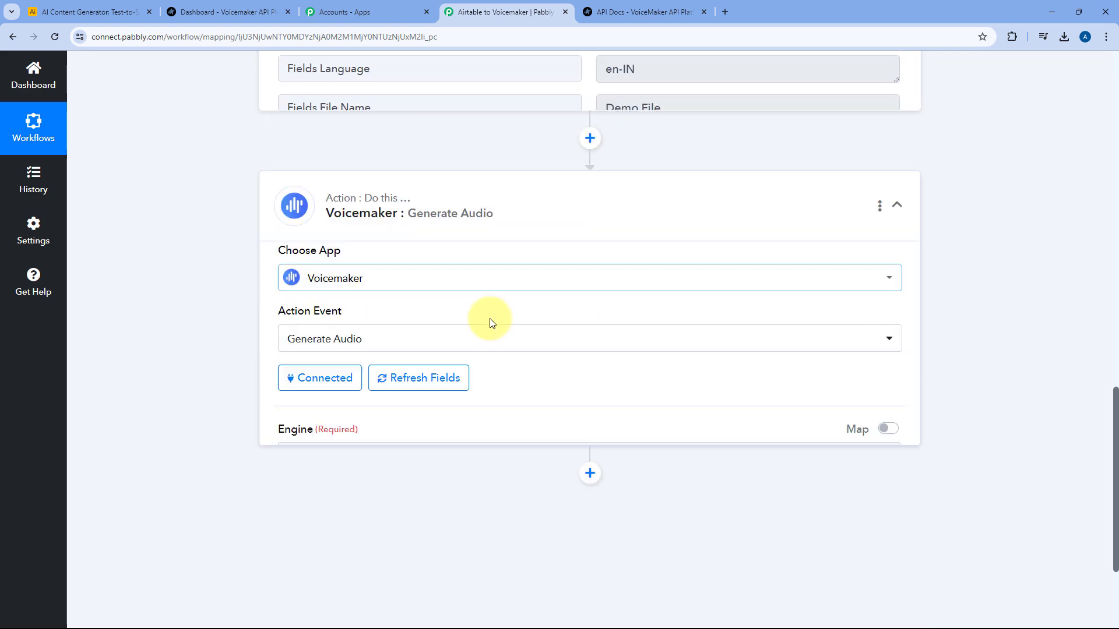
{"action": "scroll", "coordinate": [213, 299], "scroll_direction": "down", "scroll_amount": 2}
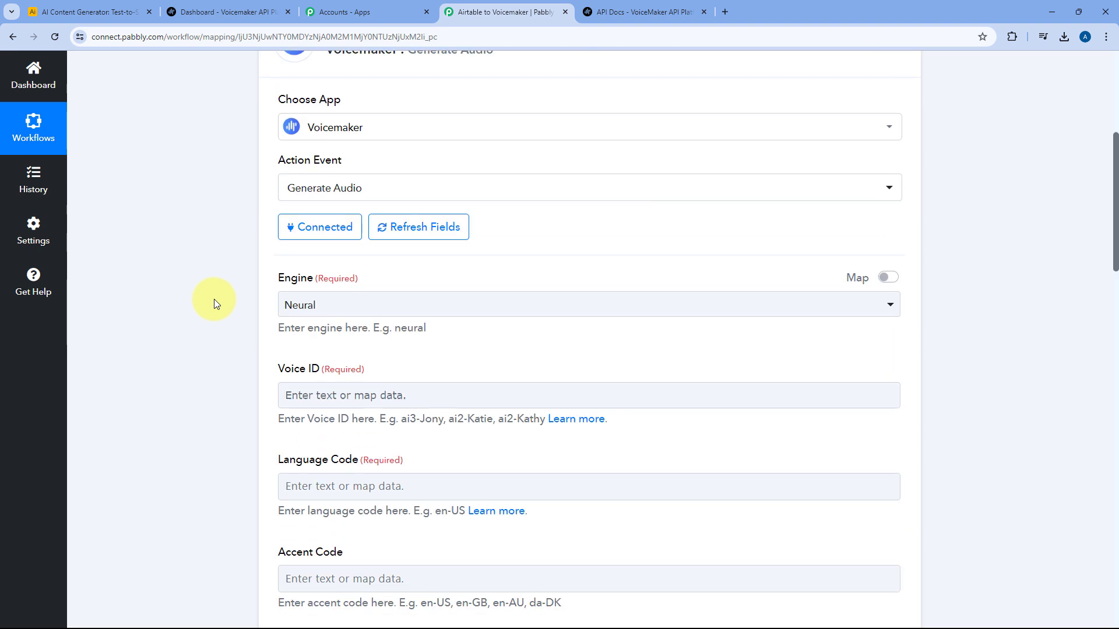
{"action": "scroll", "coordinate": [214, 299], "scroll_direction": "down", "scroll_amount": 3}
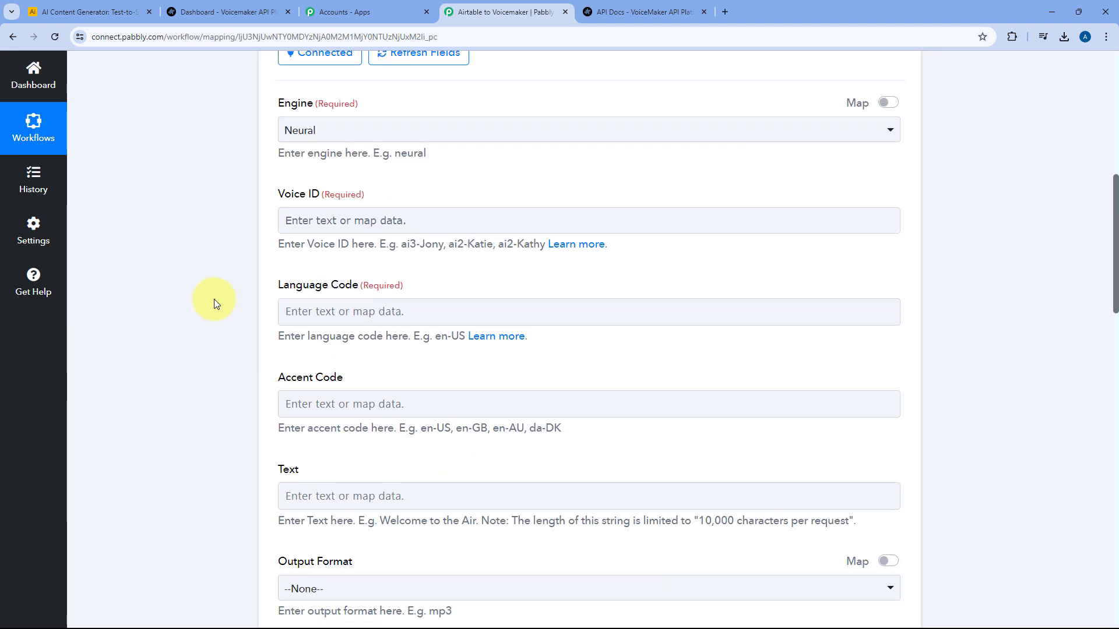
{"action": "left_click", "coordinate": [342, 221]}
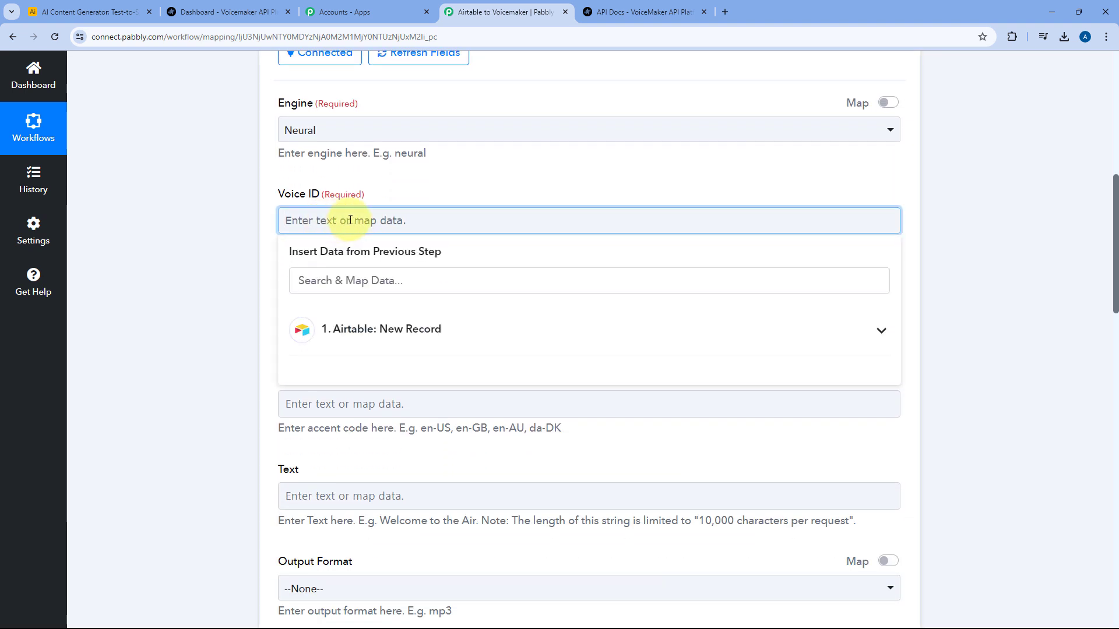
{"action": "left_click", "coordinate": [472, 329]}
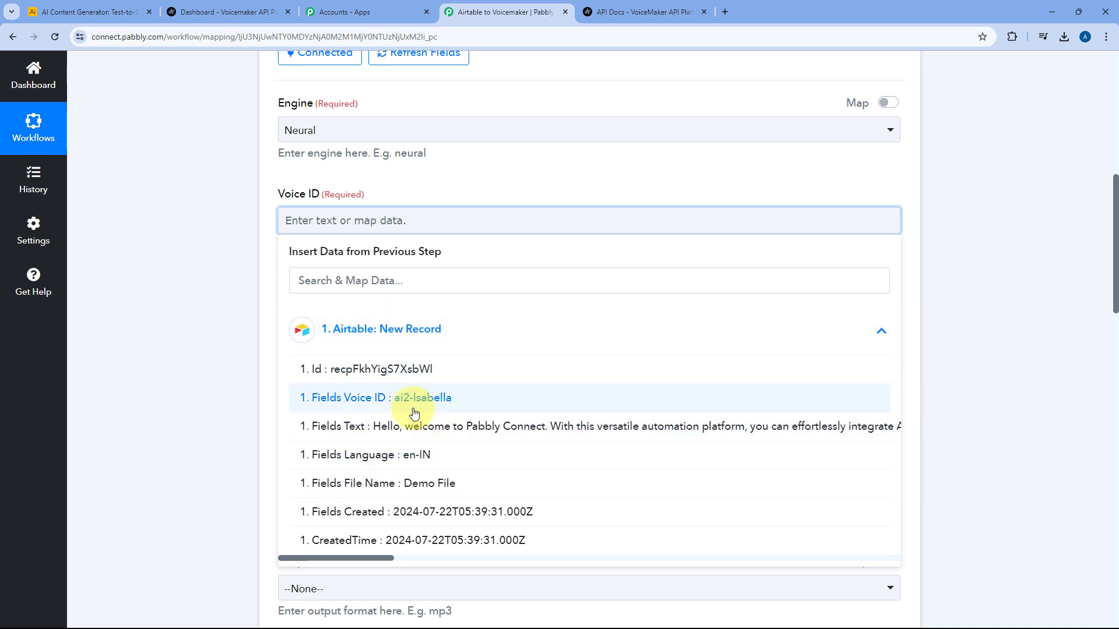
{"action": "left_click", "coordinate": [376, 398]}
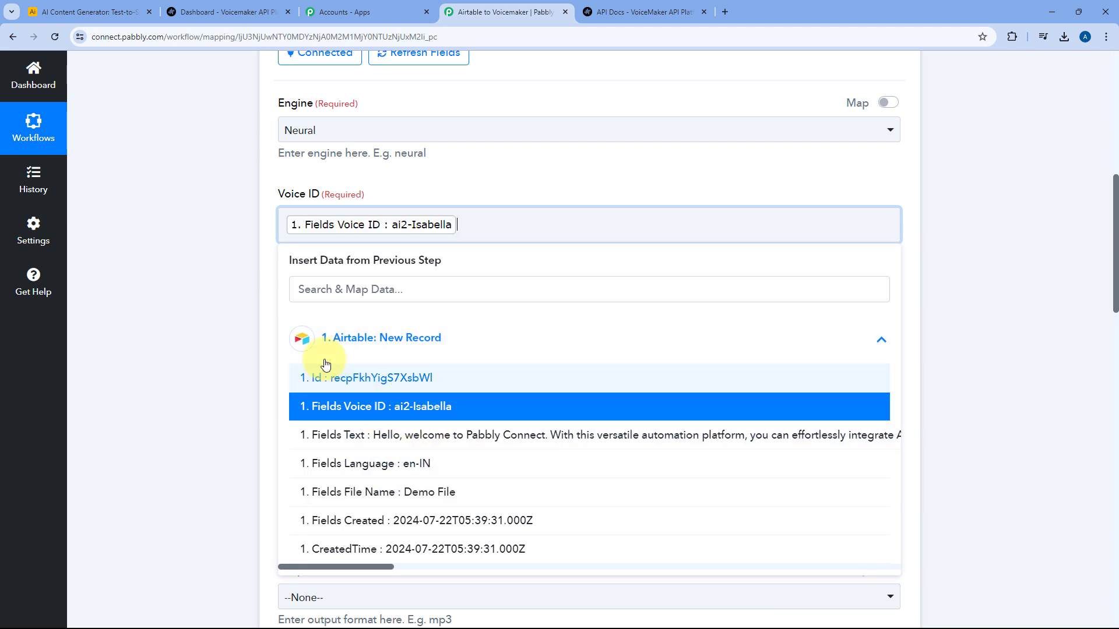
{"action": "left_click", "coordinate": [262, 274]}
Glance at the Airtable record, then map the Generate Audio action's Language Code to Fields Language from the Airtable step
{"action": "left_click", "coordinate": [87, 11]}
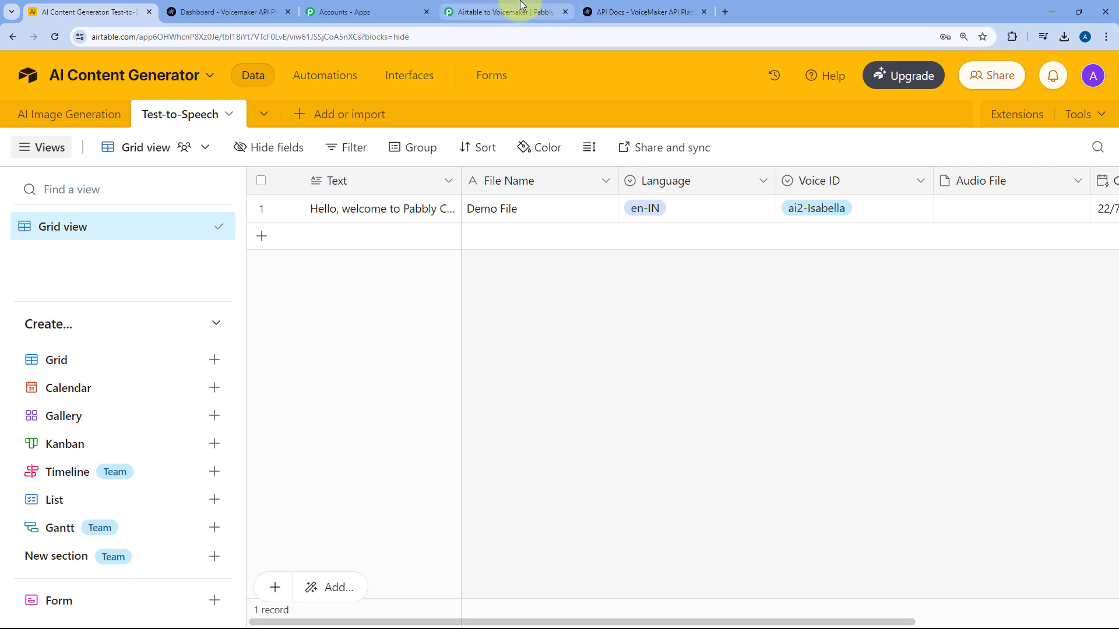
{"action": "left_click", "coordinate": [501, 12]}
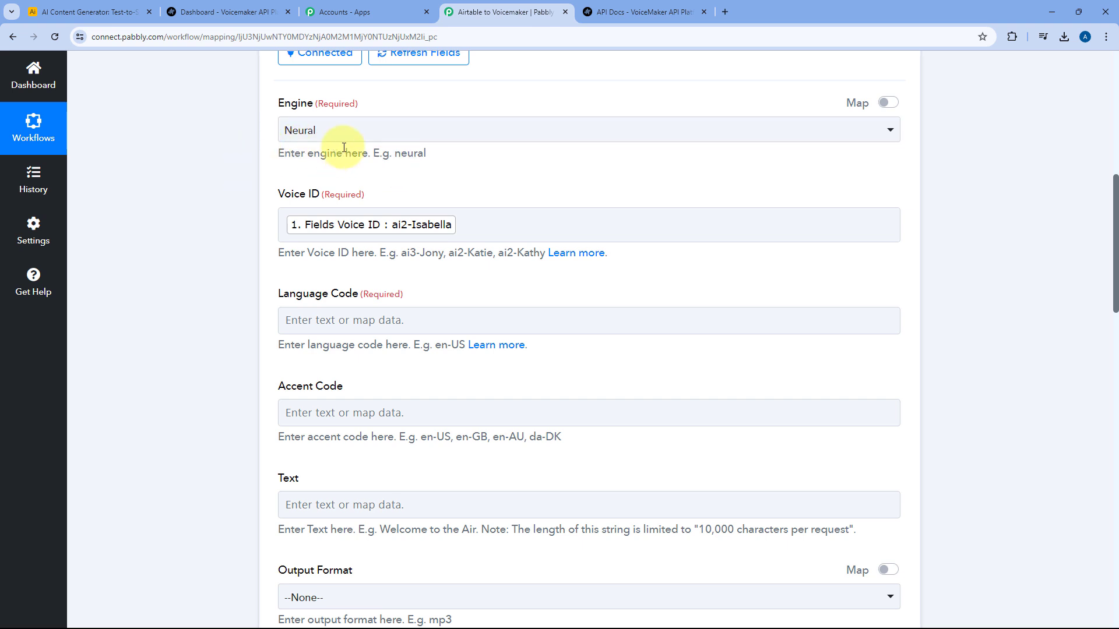
{"action": "scroll", "coordinate": [238, 199], "scroll_direction": "down", "scroll_amount": 2}
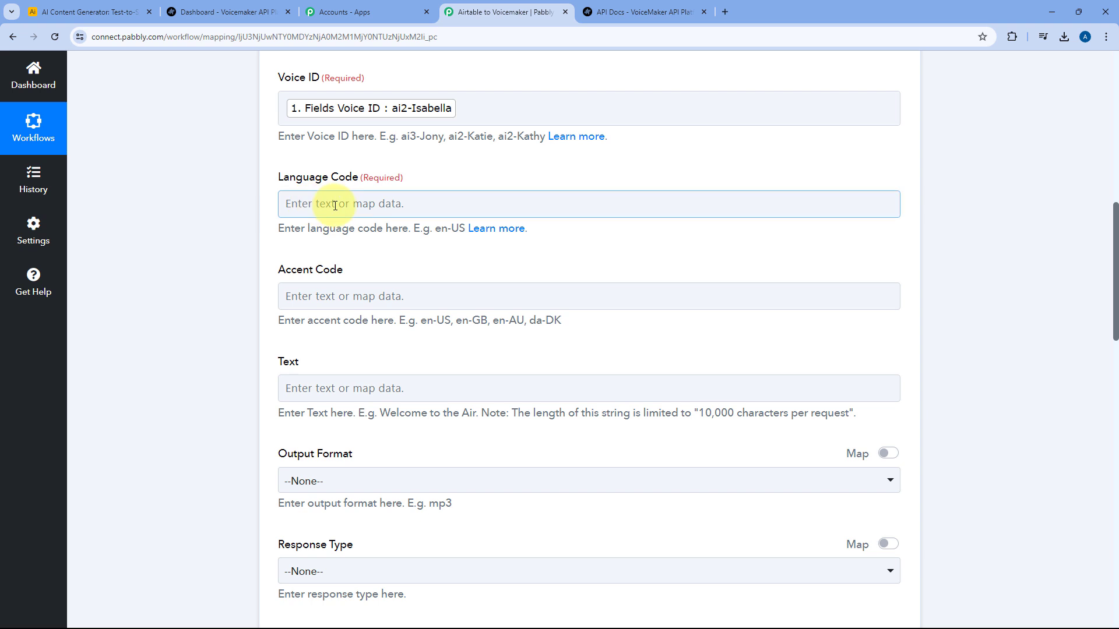
{"action": "left_click", "coordinate": [283, 204]}
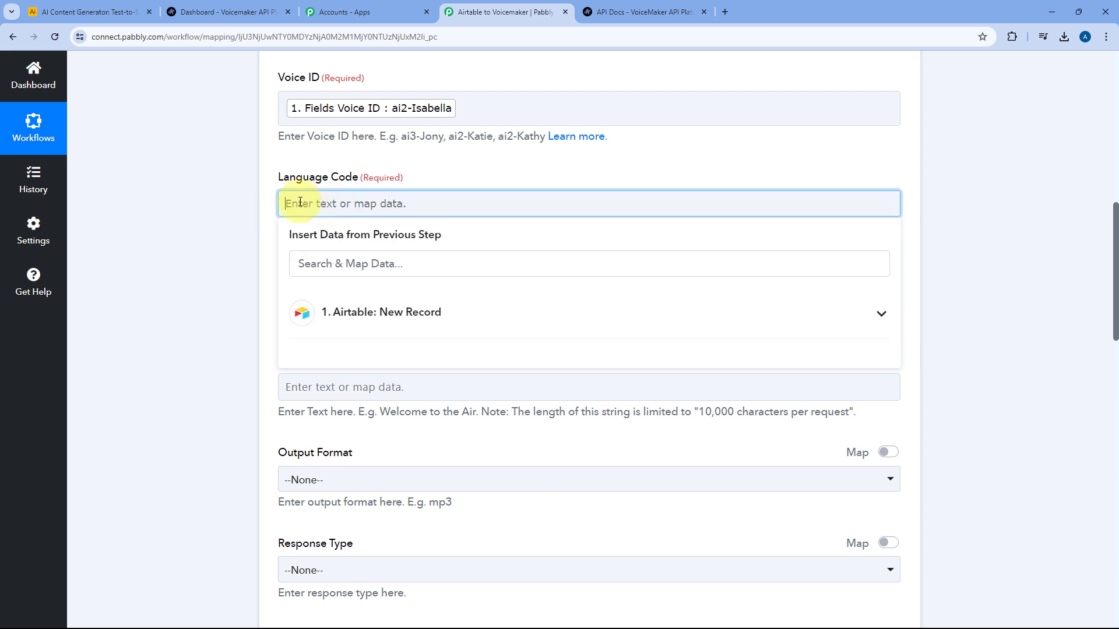
{"action": "left_click", "coordinate": [387, 312]}
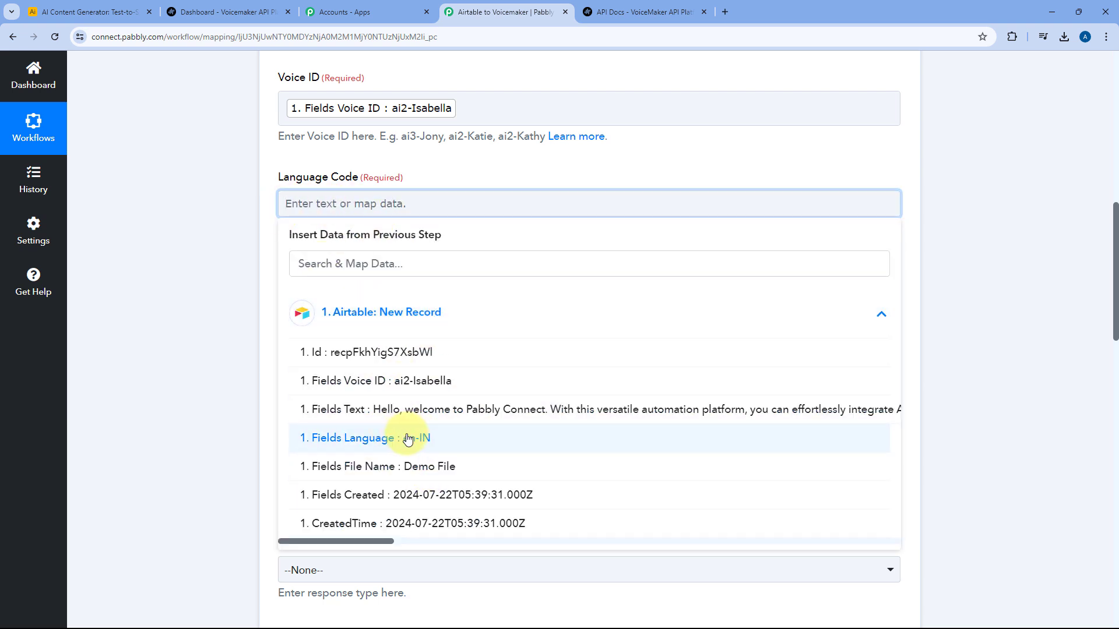
{"action": "left_click", "coordinate": [376, 440]}
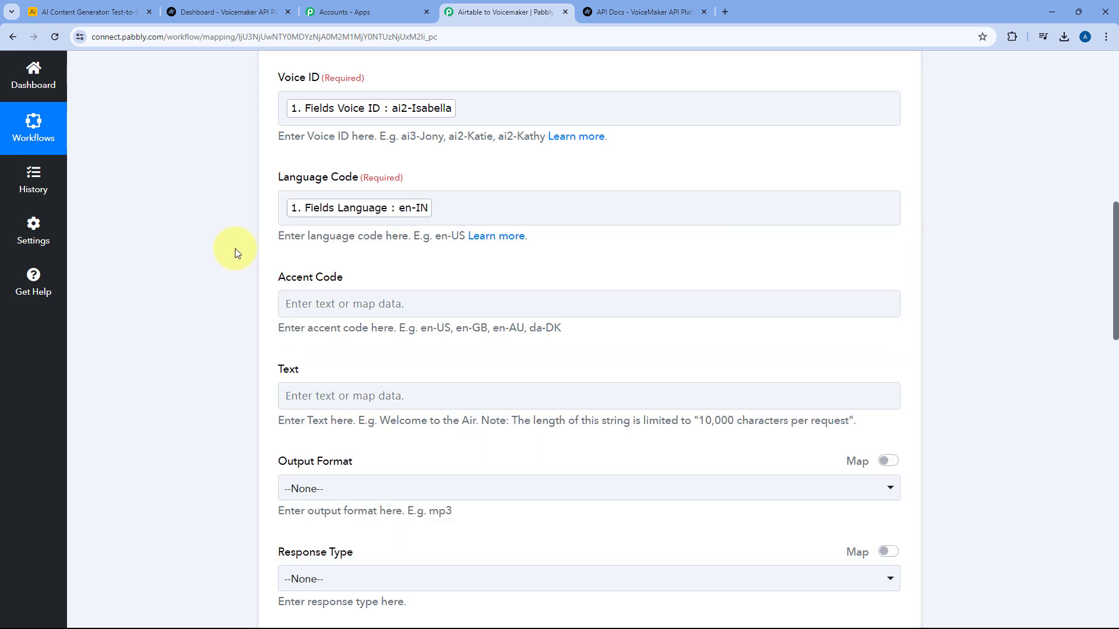
Leave the Accent Code empty and map the Generate Audio action's Text to Fields Text from the Airtable step
{"action": "scroll", "coordinate": [235, 249], "scroll_direction": "down", "scroll_amount": 1}
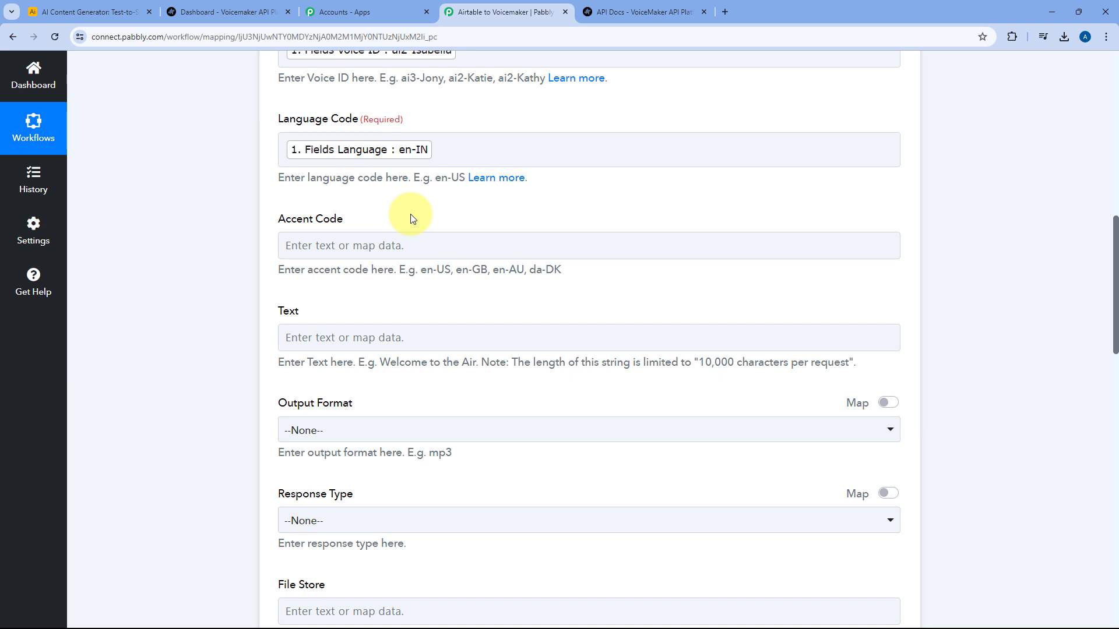
{"action": "scroll", "coordinate": [410, 218], "scroll_direction": "down", "scroll_amount": 1}
{"action": "scroll", "coordinate": [367, 243], "scroll_direction": "down", "scroll_amount": 1}
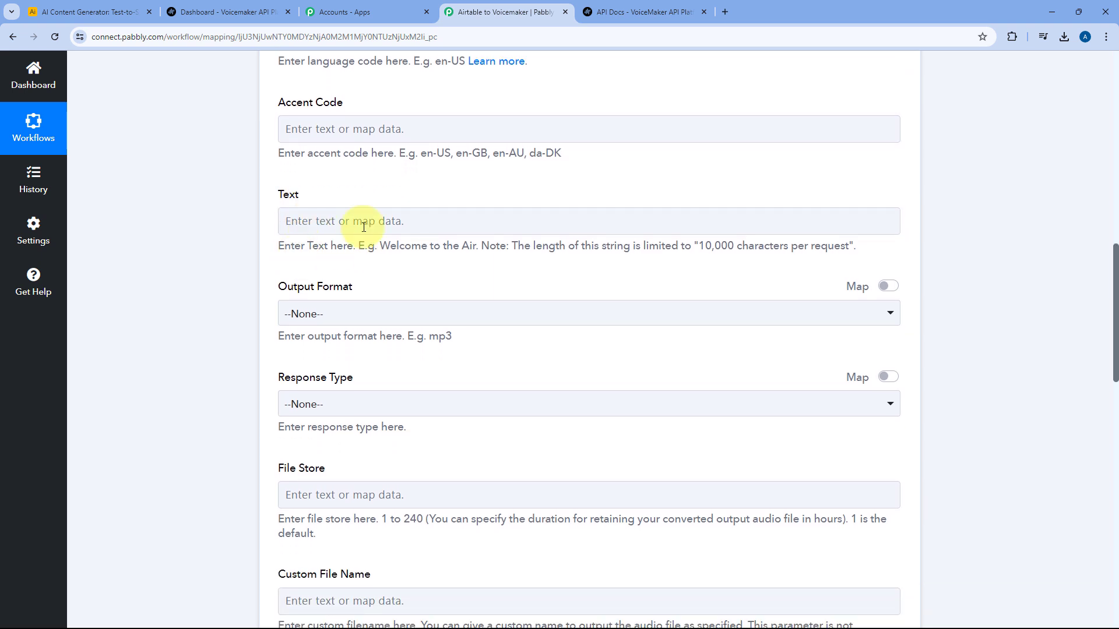
{"action": "left_click", "coordinate": [328, 220]}
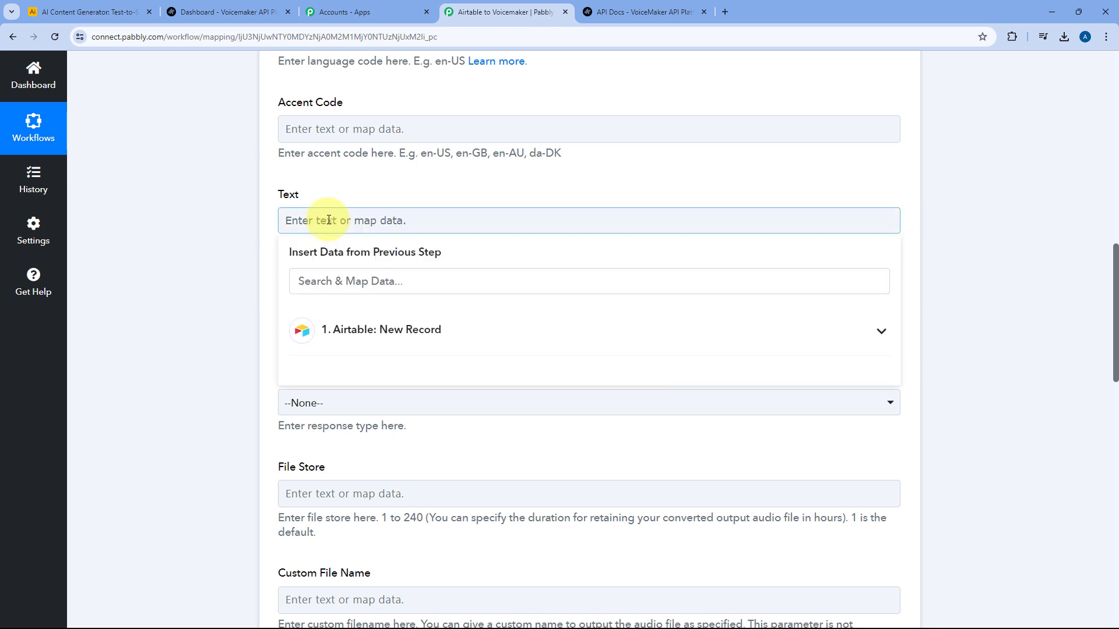
{"action": "left_click", "coordinate": [440, 334]}
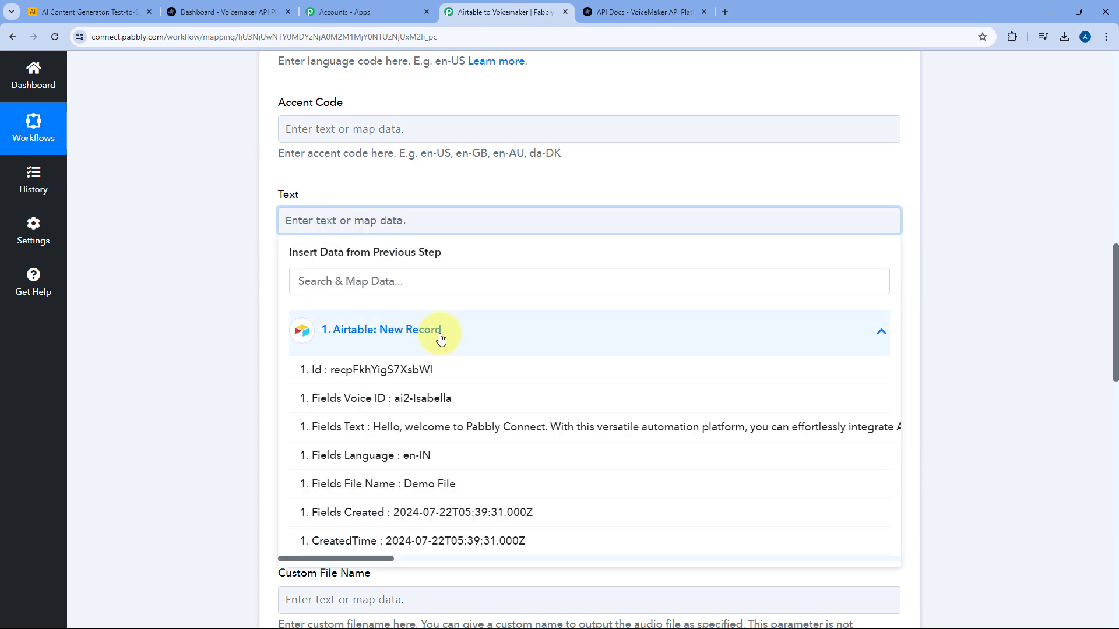
{"action": "left_click", "coordinate": [361, 430]}
{"action": "left_click", "coordinate": [195, 269]}
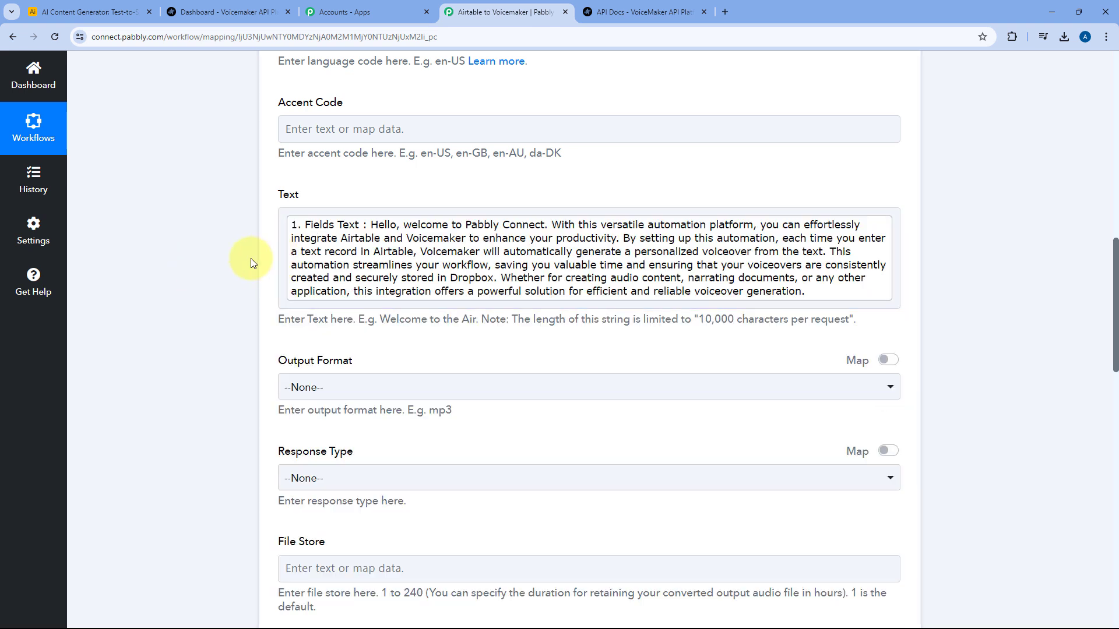
Set the Generate Audio action's Output Format to mp3 and its Response Type to File
{"action": "scroll", "coordinate": [251, 262], "scroll_direction": "down", "scroll_amount": 4}
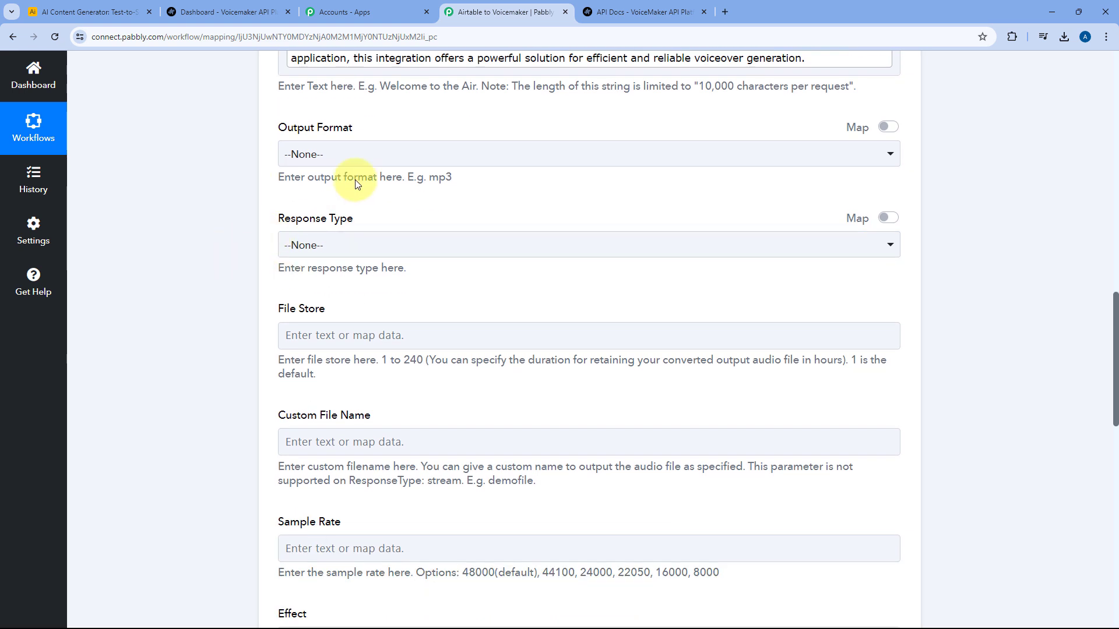
{"action": "left_click", "coordinate": [470, 155]}
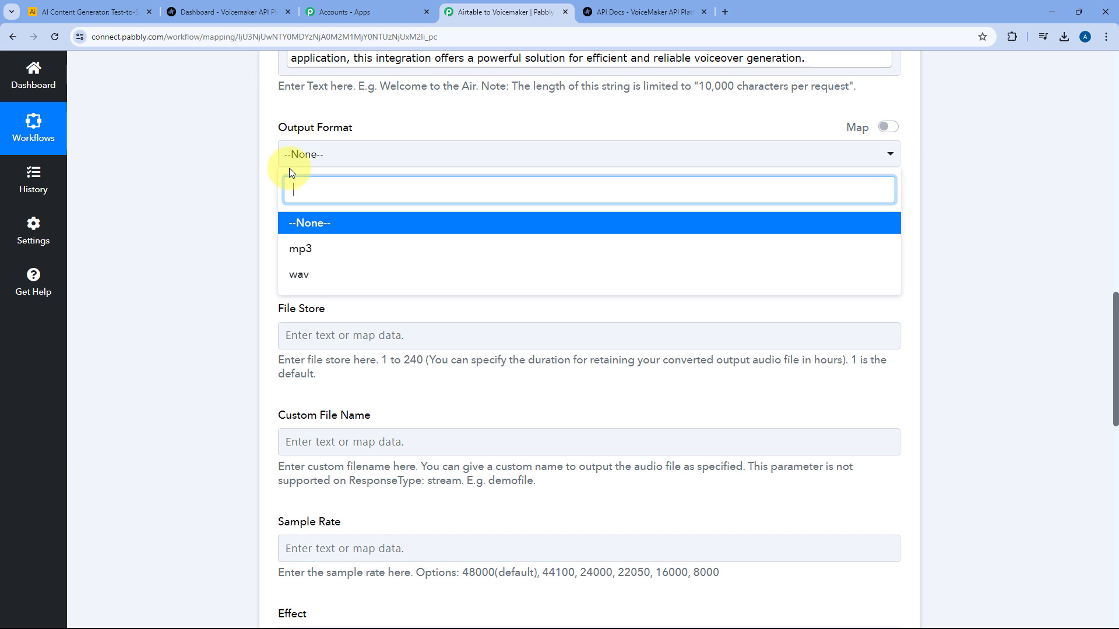
{"action": "left_click", "coordinate": [321, 252]}
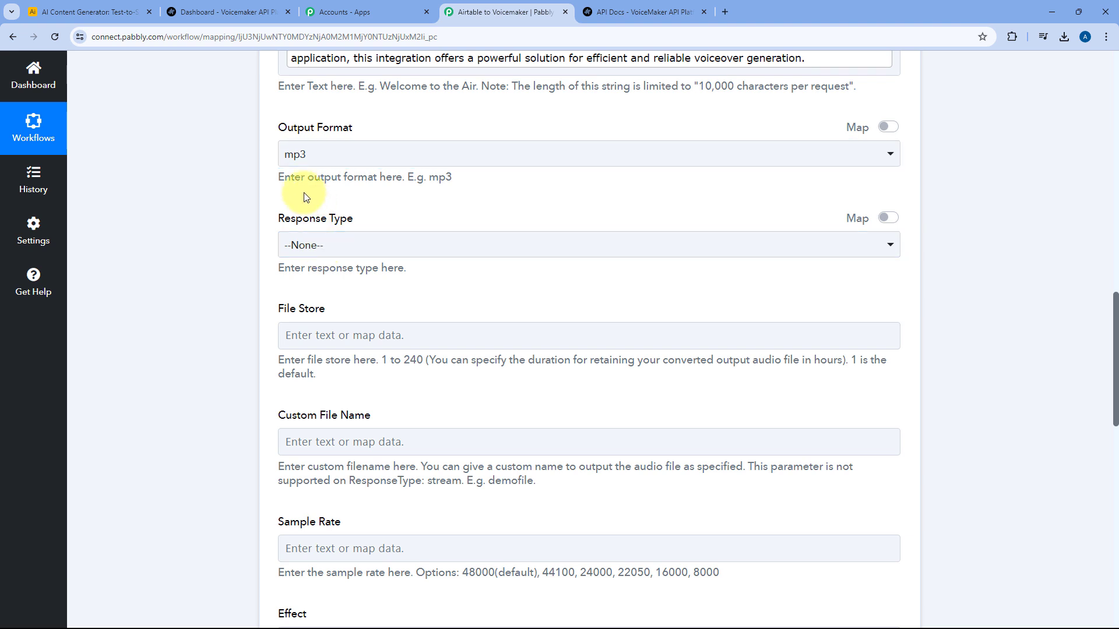
{"action": "left_click", "coordinate": [357, 241]}
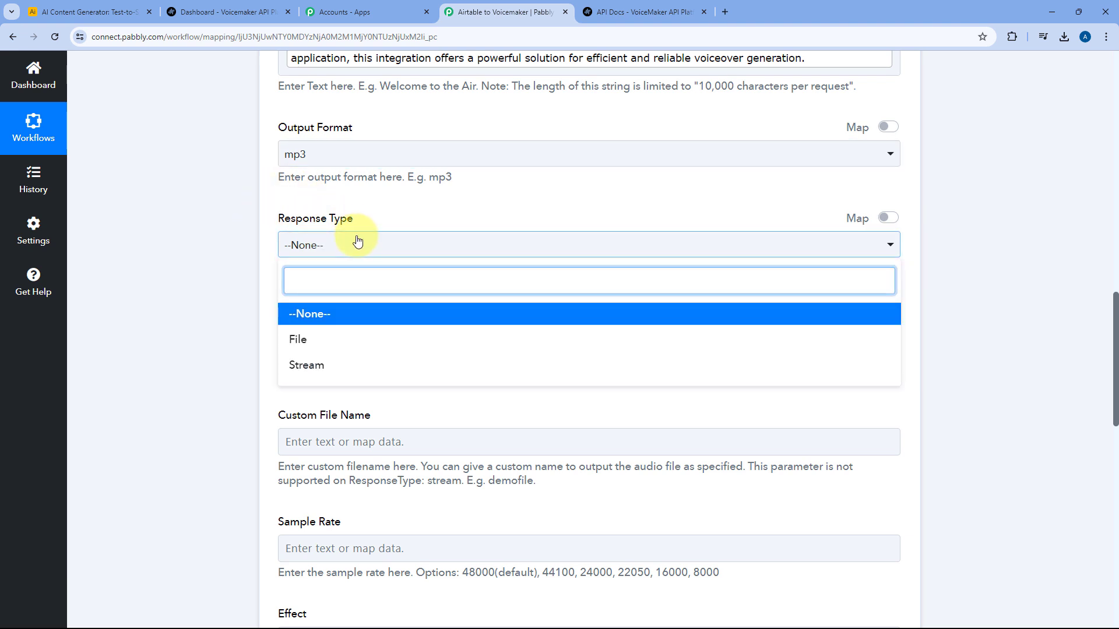
{"action": "left_click", "coordinate": [317, 342]}
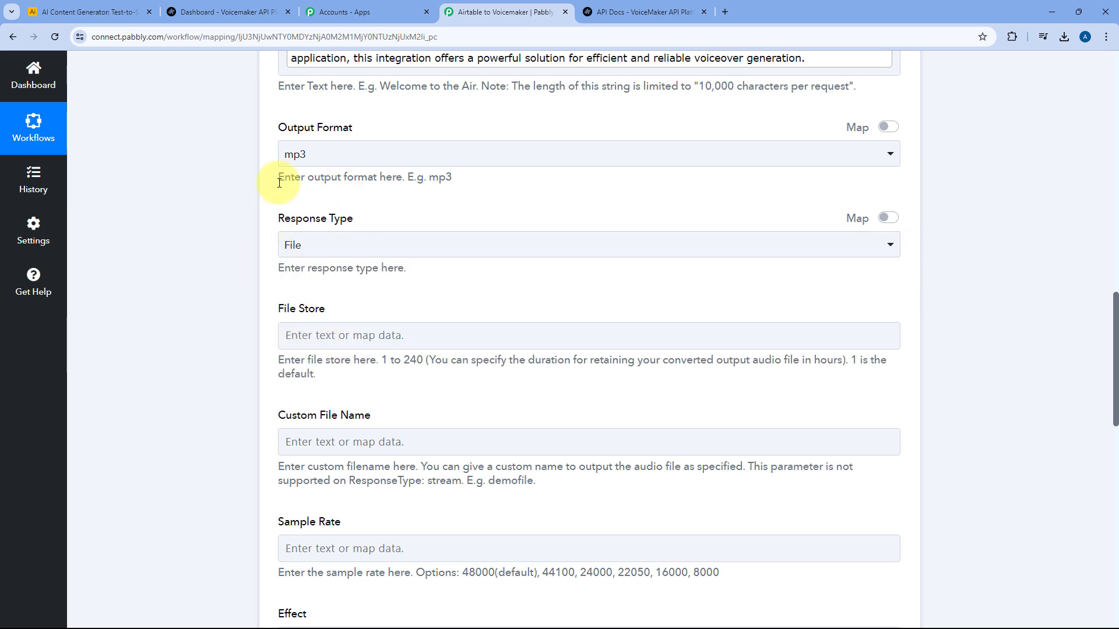
Read the File Store retention hint and set File Store to 100 hours
{"action": "scroll", "coordinate": [269, 256], "scroll_direction": "down", "scroll_amount": 1}
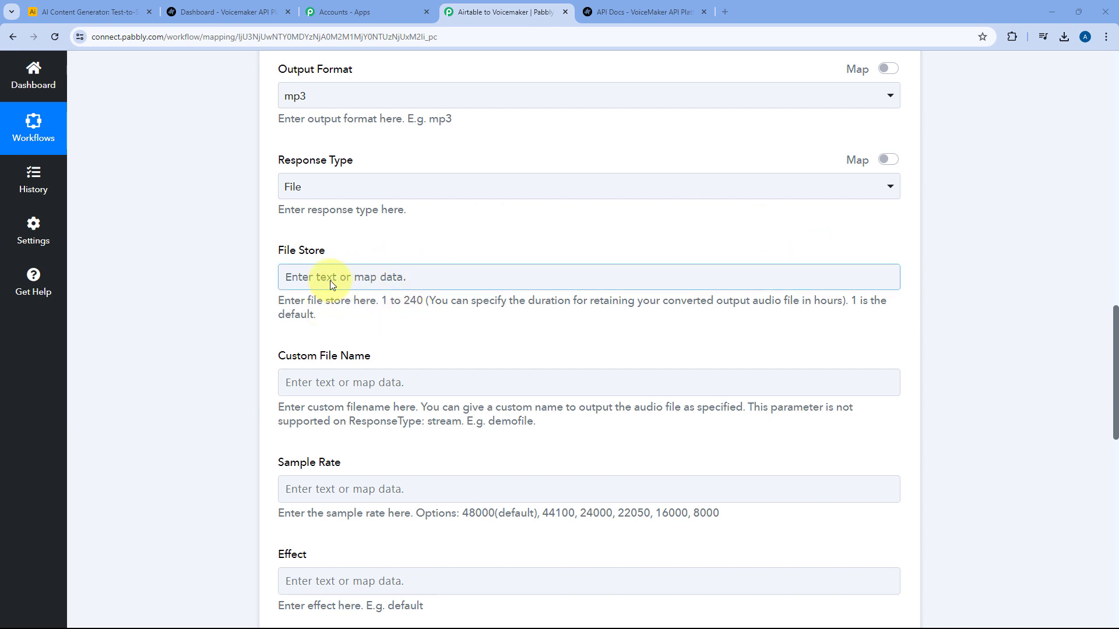
{"action": "left_click_drag", "start_coordinate": [864, 301], "coordinate": [919, 313]}
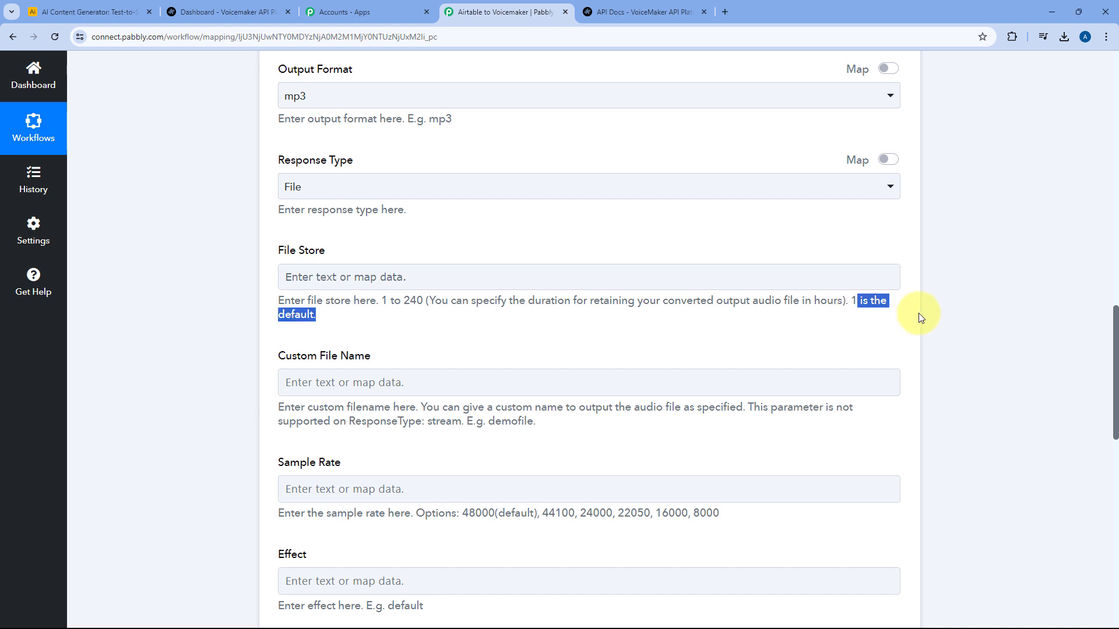
{"action": "left_click", "coordinate": [372, 302]}
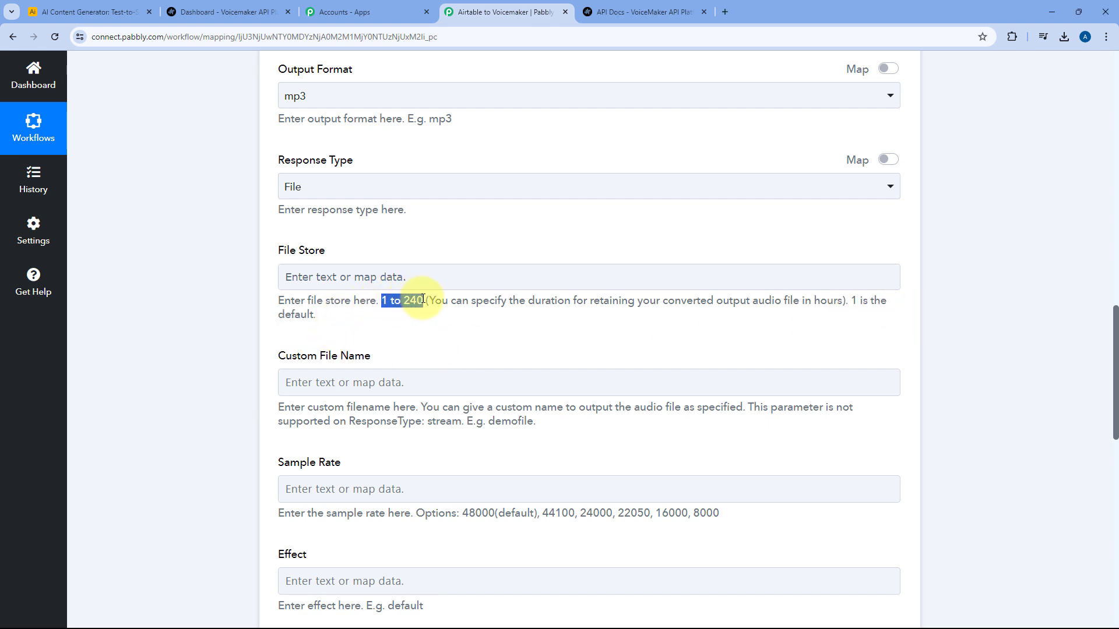
{"action": "left_click", "coordinate": [452, 318]}
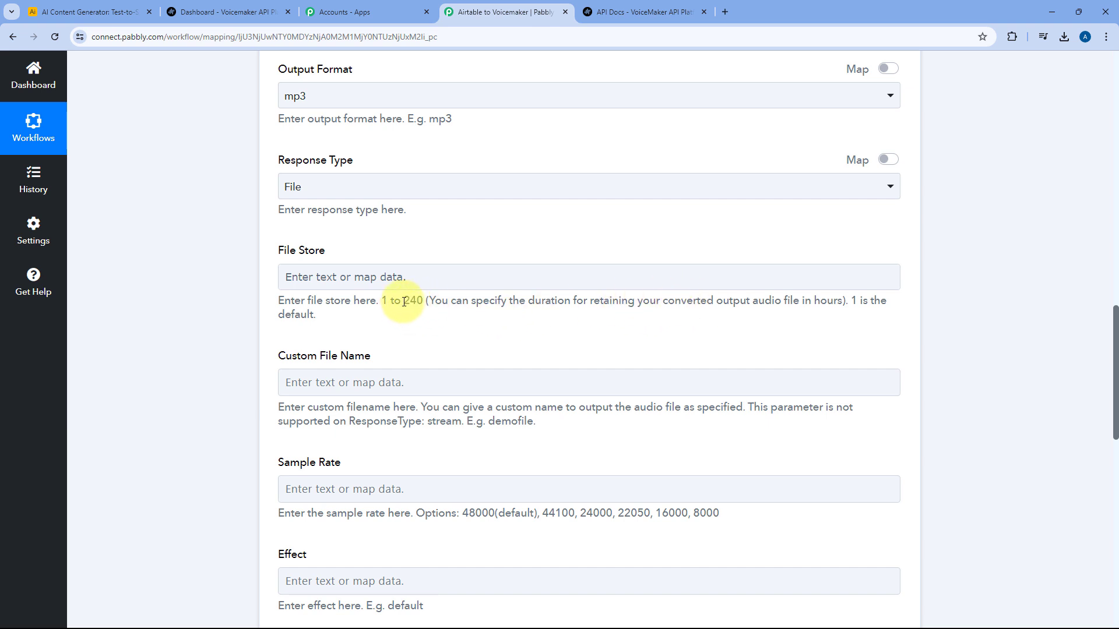
{"action": "left_click_drag", "start_coordinate": [404, 302], "coordinate": [753, 306]}
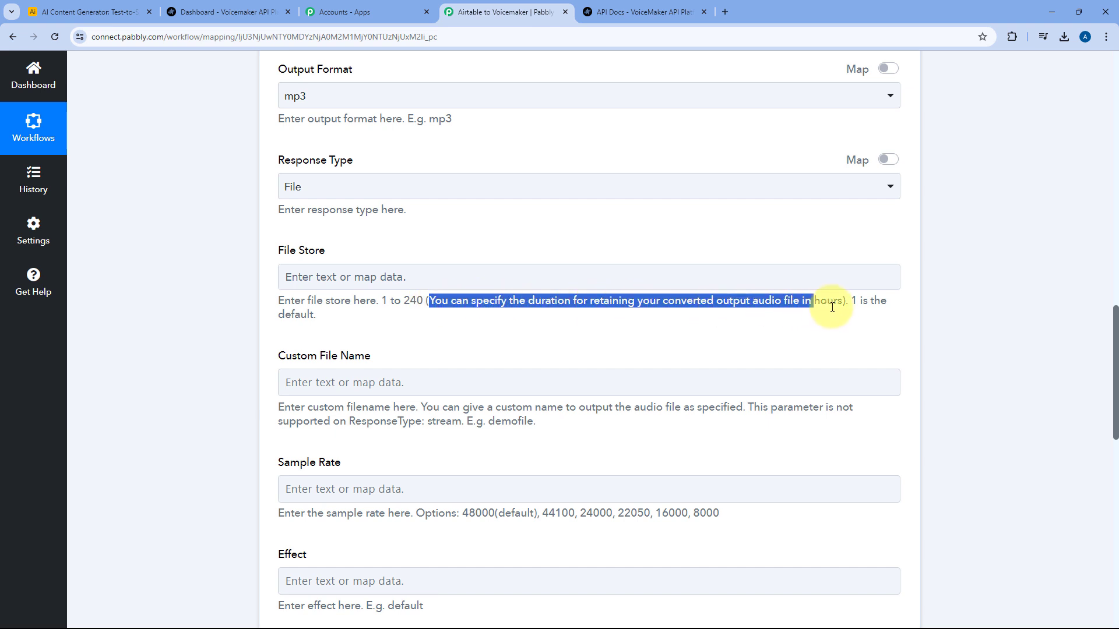
{"action": "left_click_drag", "start_coordinate": [832, 307], "coordinate": [850, 304]}
{"action": "left_click", "coordinate": [817, 321]}
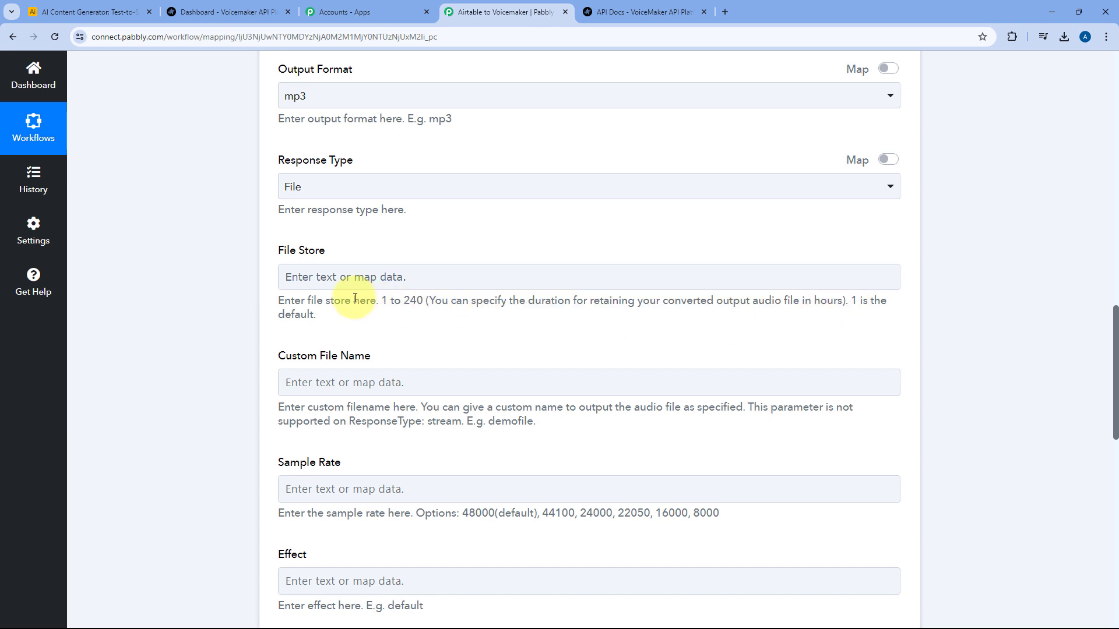
{"action": "left_click", "coordinate": [346, 272]}
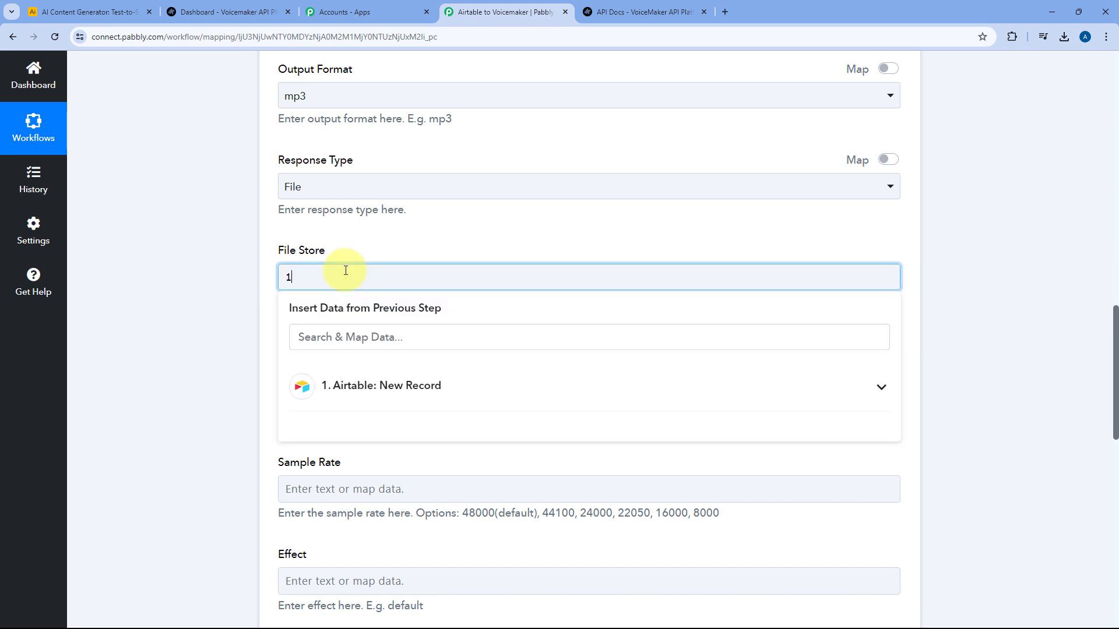
{"action": "left_click", "coordinate": [359, 248]}
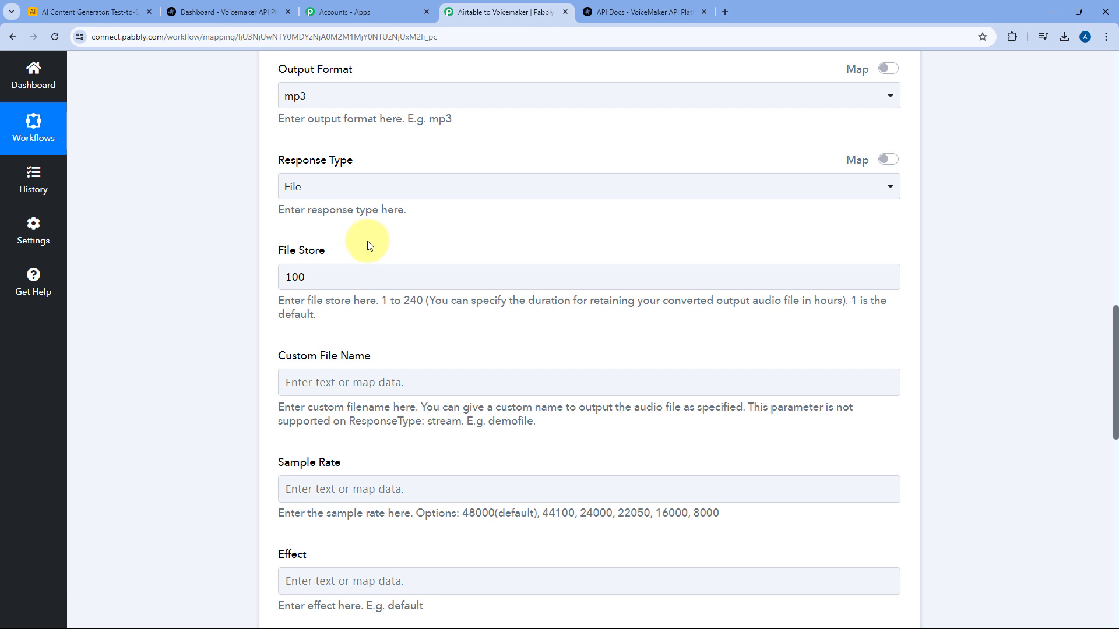
Map the Generate Audio action's Custom File Name to Fields File Name from the Airtable New Record step
{"action": "scroll", "coordinate": [175, 265], "scroll_direction": "down", "scroll_amount": 2}
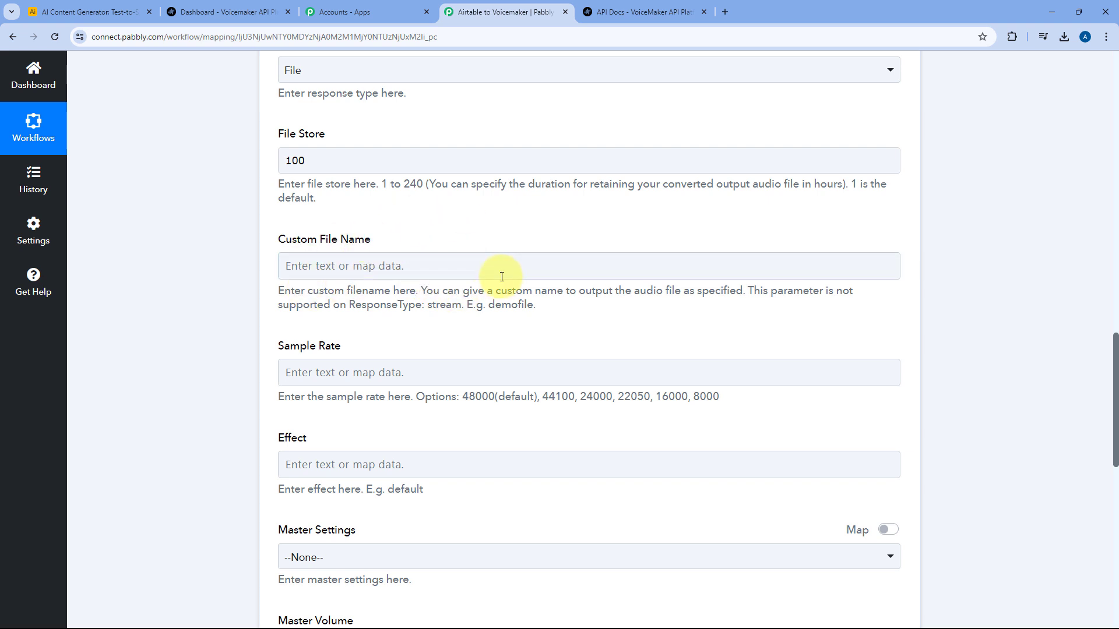
{"action": "left_click", "coordinate": [353, 270]}
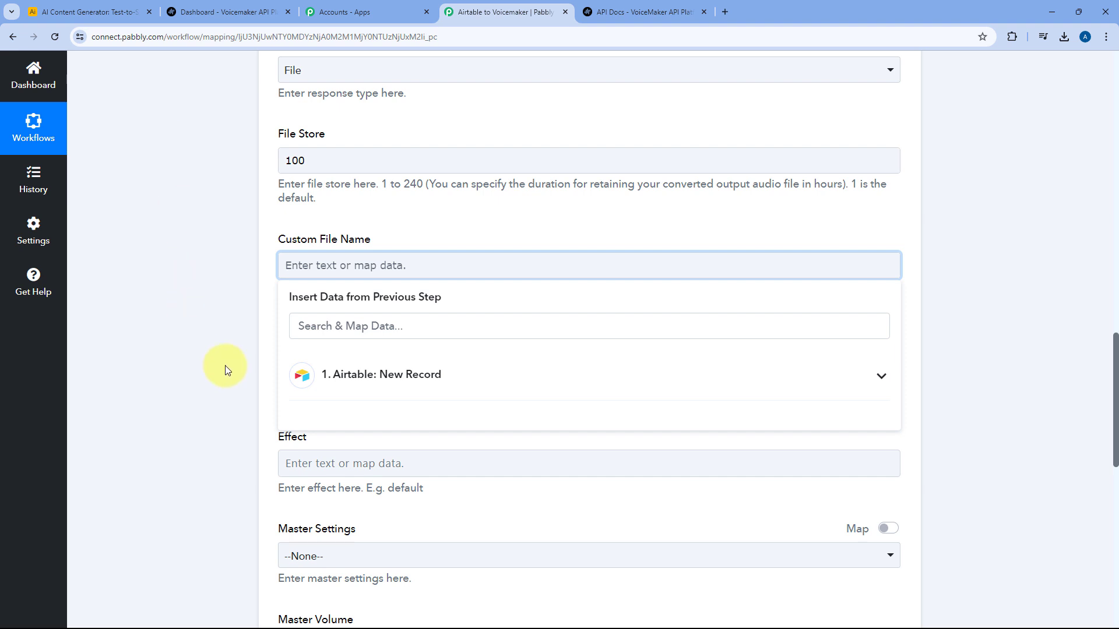
{"action": "left_click", "coordinate": [399, 375]}
{"action": "scroll", "coordinate": [379, 443], "scroll_direction": "down", "scroll_amount": 2}
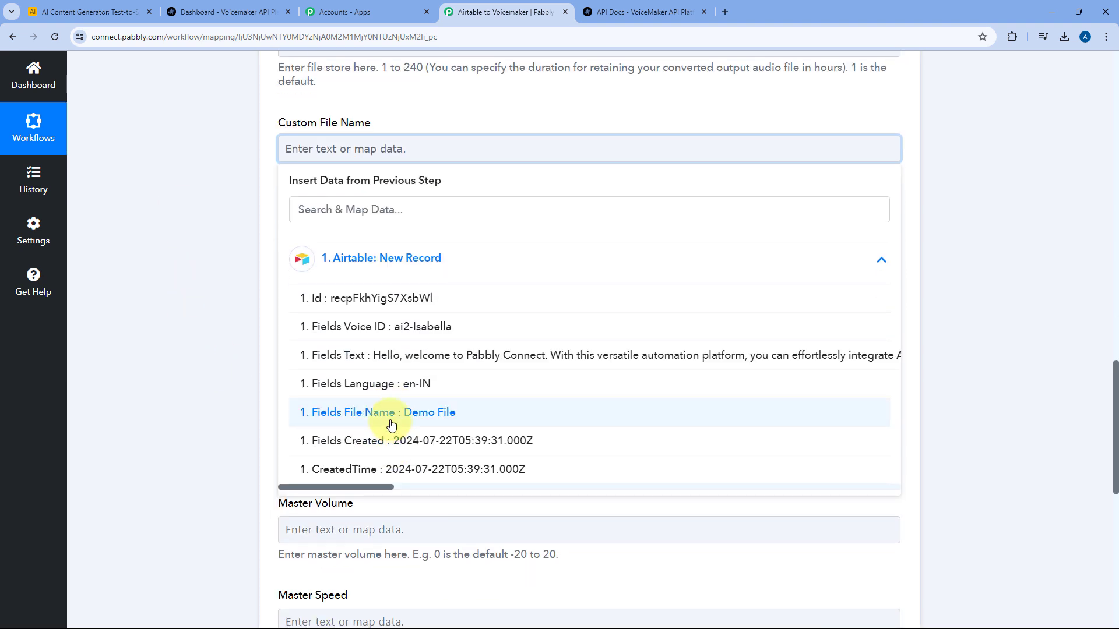
{"action": "left_click", "coordinate": [391, 425]}
{"action": "left_click", "coordinate": [241, 219]}
{"action": "scroll", "coordinate": [251, 245], "scroll_direction": "up", "scroll_amount": 2}
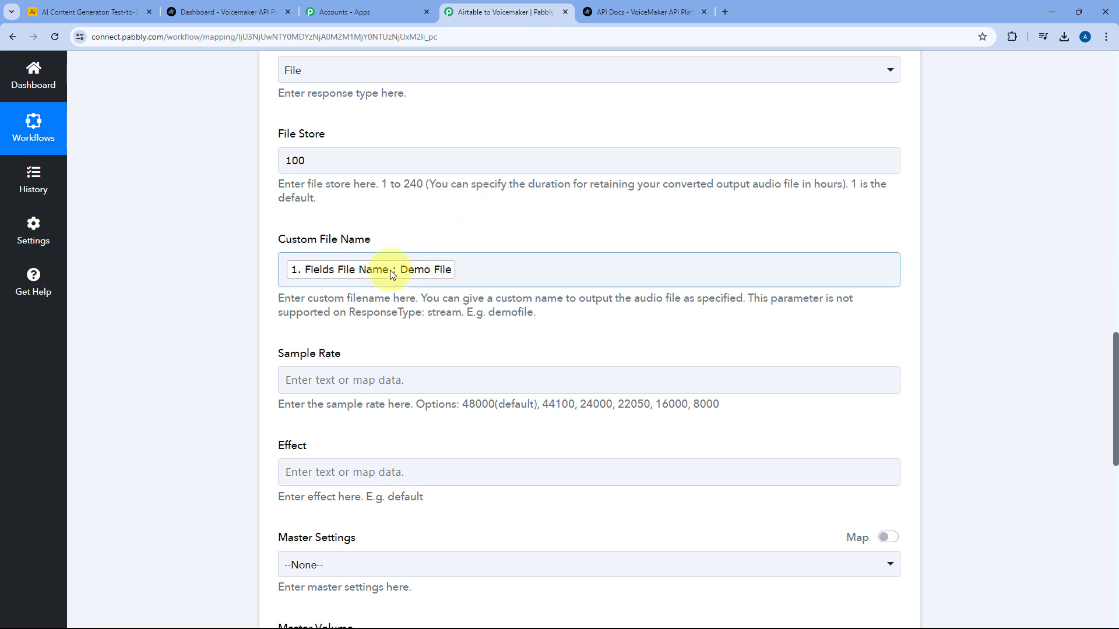
Leave Sample Rate, Effect and the Master fields unset, and save the Generate Audio action while sending a test request
{"action": "scroll", "coordinate": [391, 273], "scroll_direction": "down", "scroll_amount": 2}
{"action": "scroll", "coordinate": [425, 232], "scroll_direction": "down", "scroll_amount": 2}
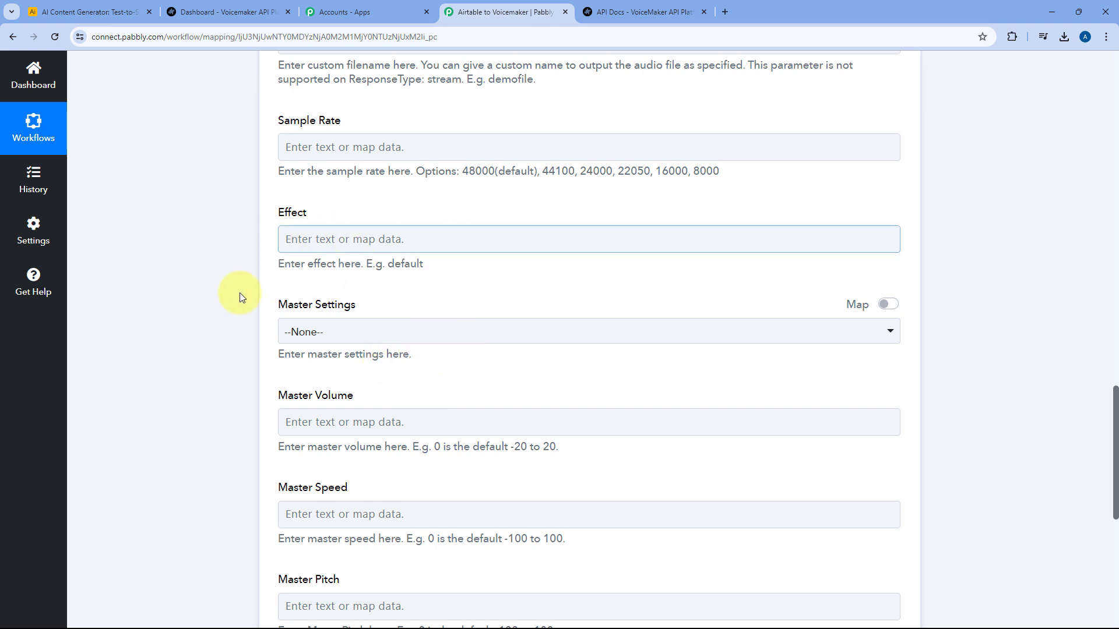
{"action": "scroll", "coordinate": [379, 118], "scroll_direction": "up", "scroll_amount": 2}
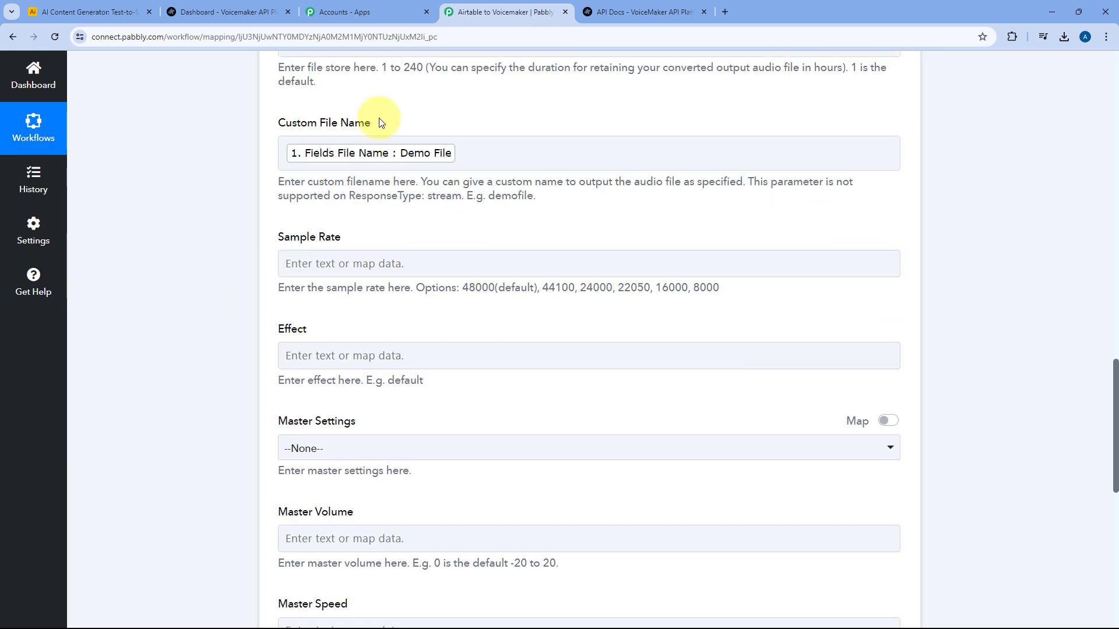
{"action": "scroll", "coordinate": [295, 320], "scroll_direction": "down", "scroll_amount": 1}
{"action": "scroll", "coordinate": [295, 320], "scroll_direction": "down", "scroll_amount": 2}
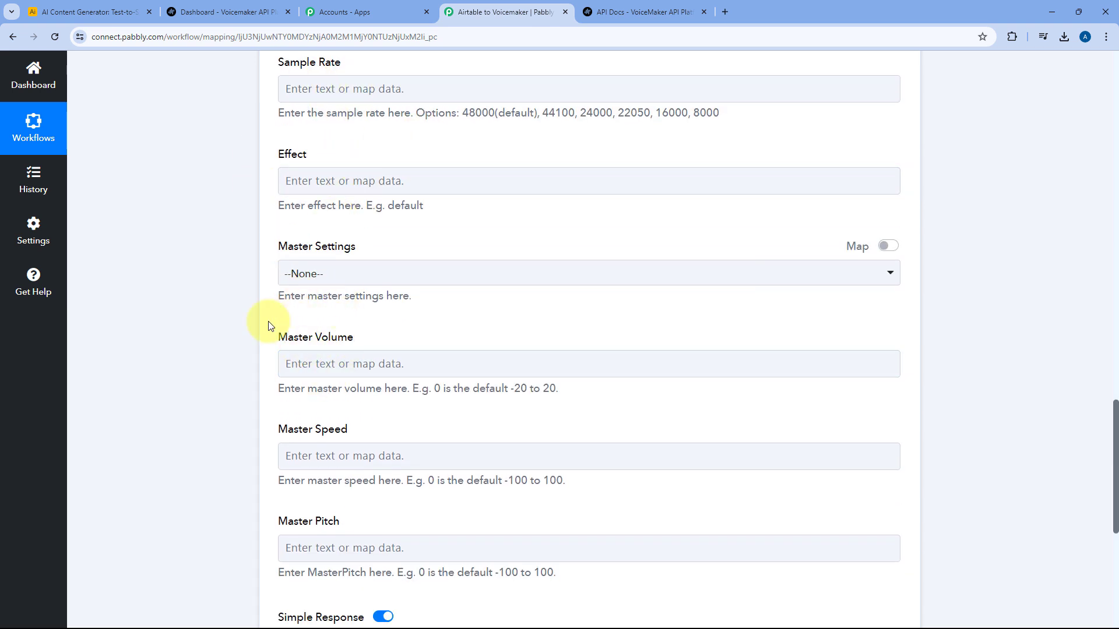
{"action": "scroll", "coordinate": [408, 284], "scroll_direction": "down", "scroll_amount": 1}
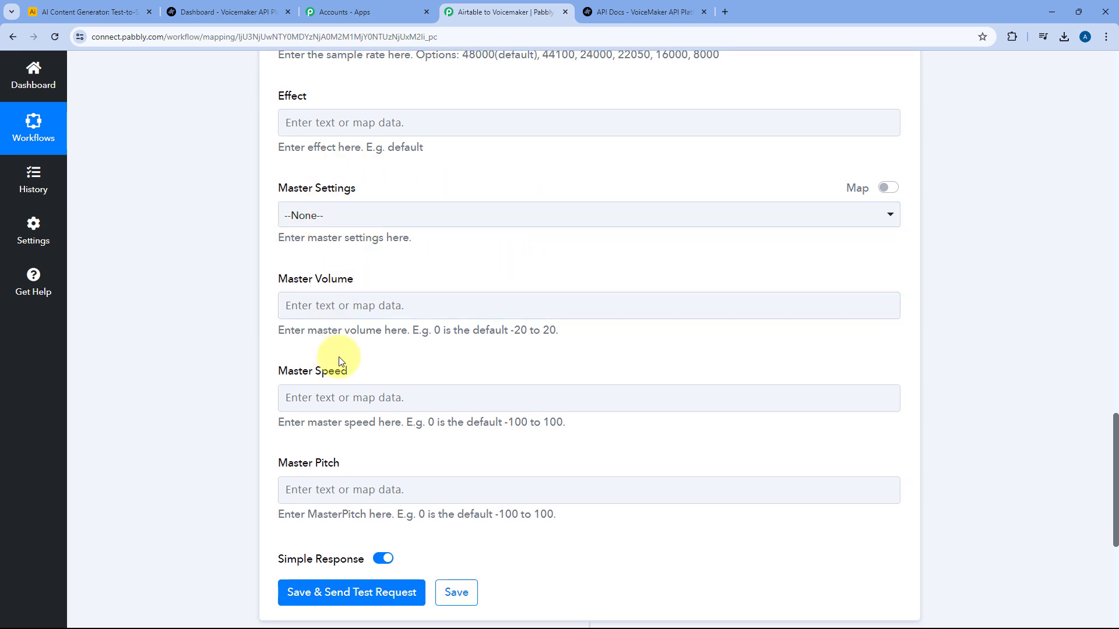
{"action": "scroll", "coordinate": [408, 233], "scroll_direction": "down", "scroll_amount": 1}
{"action": "scroll", "coordinate": [371, 210], "scroll_direction": "up", "scroll_amount": 4}
{"action": "scroll", "coordinate": [361, 155], "scroll_direction": "down", "scroll_amount": 8}
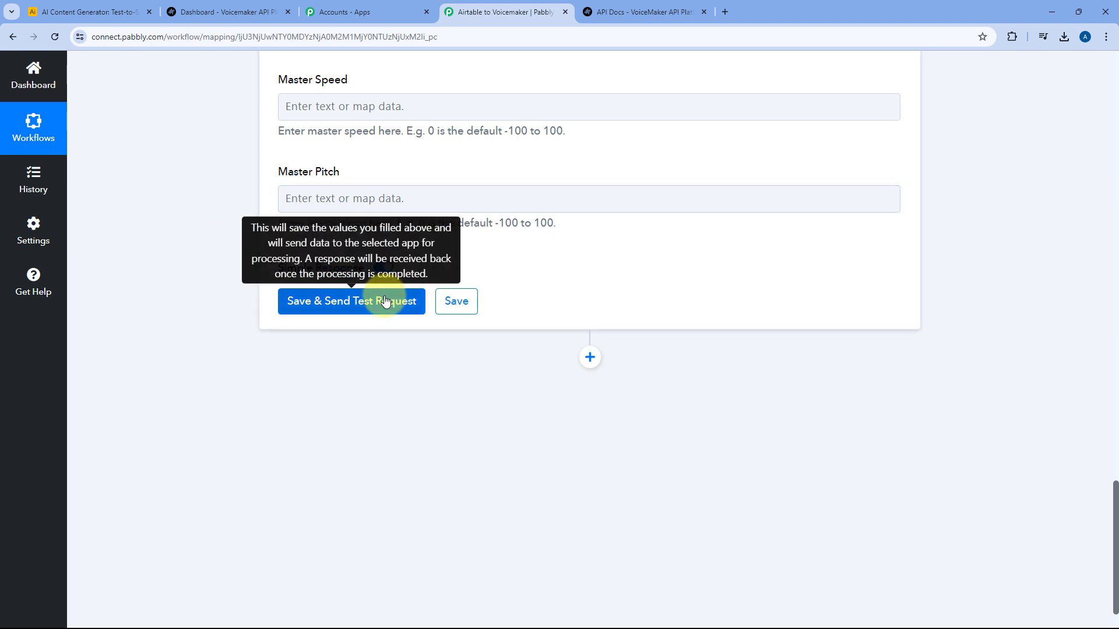
{"action": "left_click", "coordinate": [382, 302]}
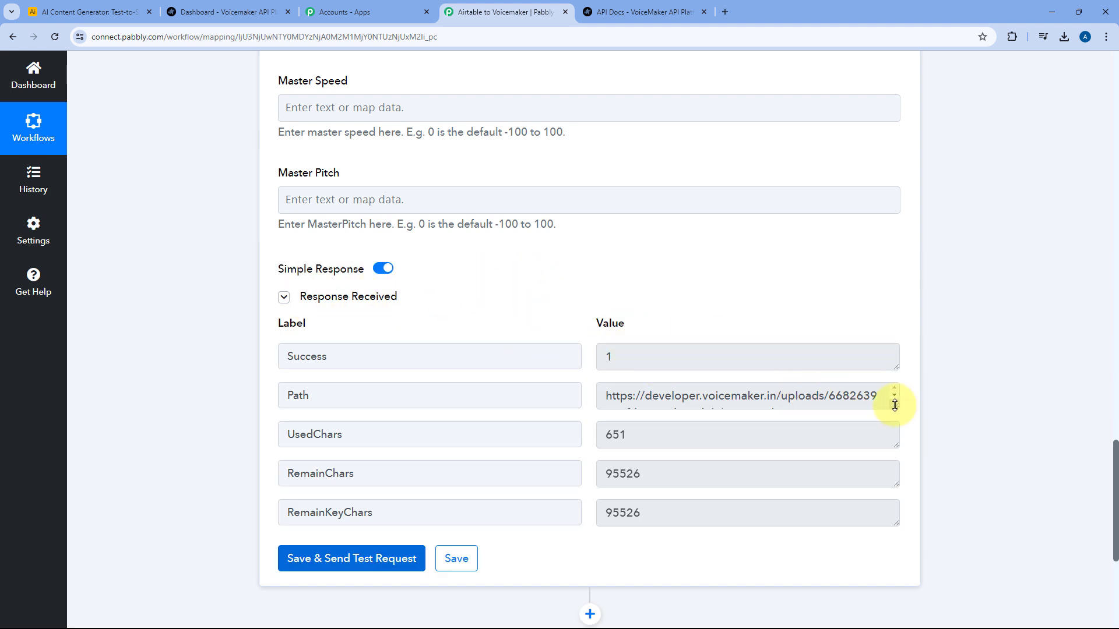
Enlarge the Path value in the received response, copy its audio URL and open it in a new browser tab to download the MP3
{"action": "left_click_drag", "start_coordinate": [895, 405], "coordinate": [894, 456]}
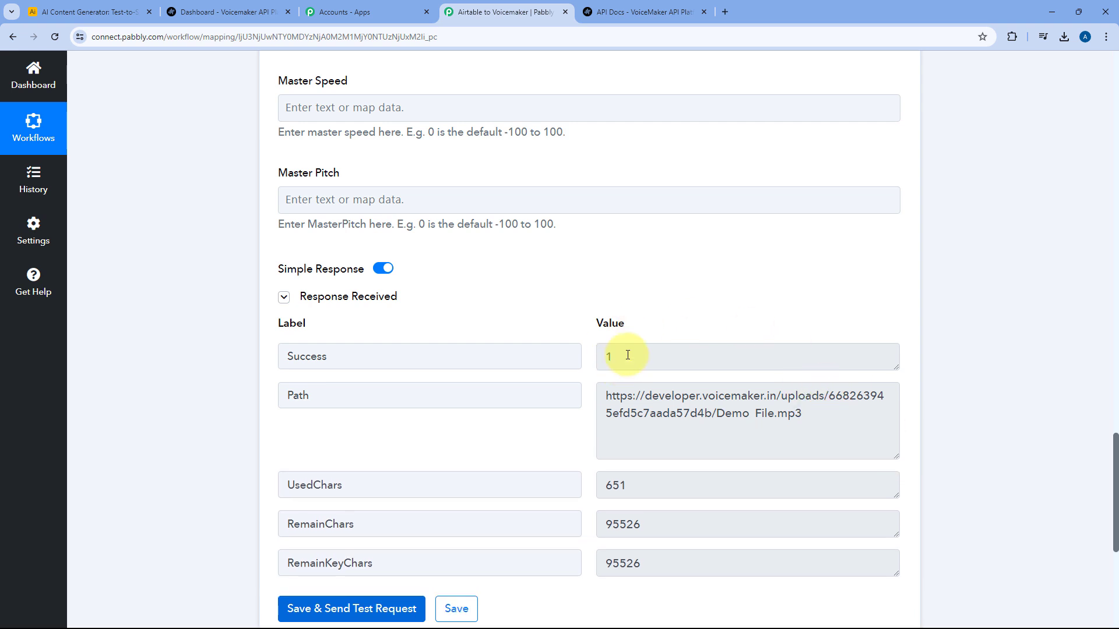
{"action": "left_click_drag", "start_coordinate": [604, 396], "coordinate": [820, 430]}
{"action": "right_click", "coordinate": [754, 404]}
{"action": "left_click", "coordinate": [757, 419]}
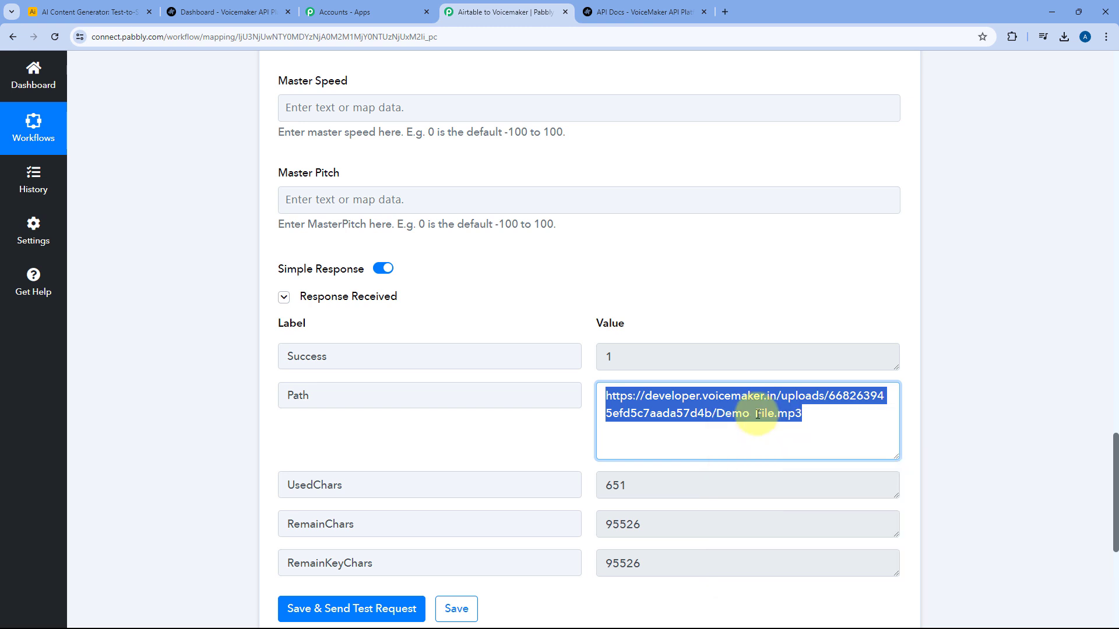
{"action": "left_click", "coordinate": [725, 11]}
{"action": "key", "text": "ctrl+v"}
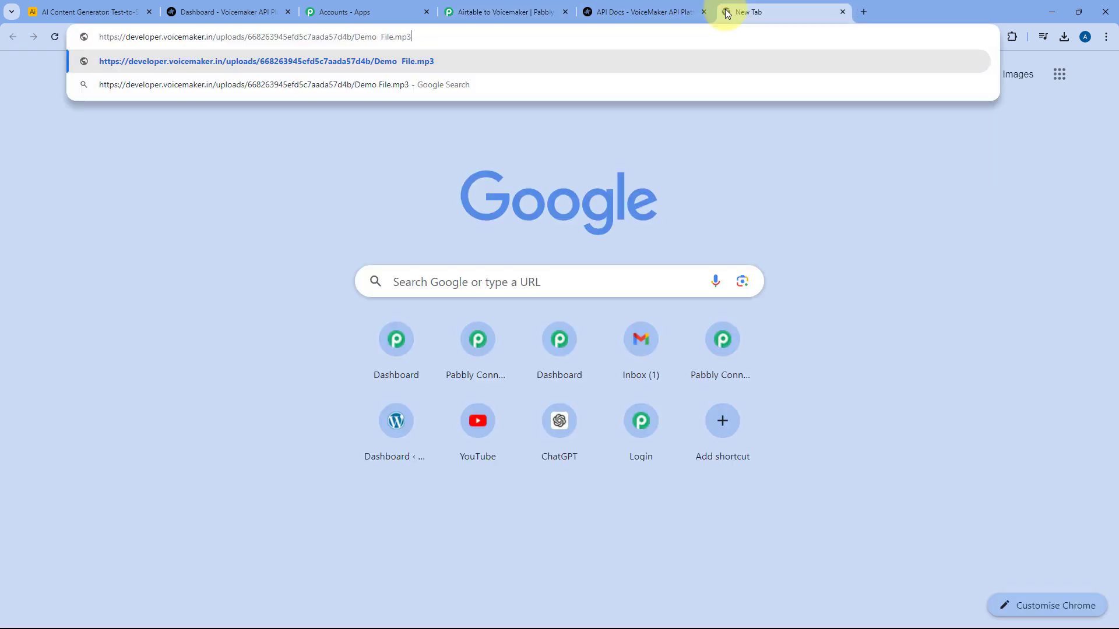
{"action": "key", "text": "Return"}
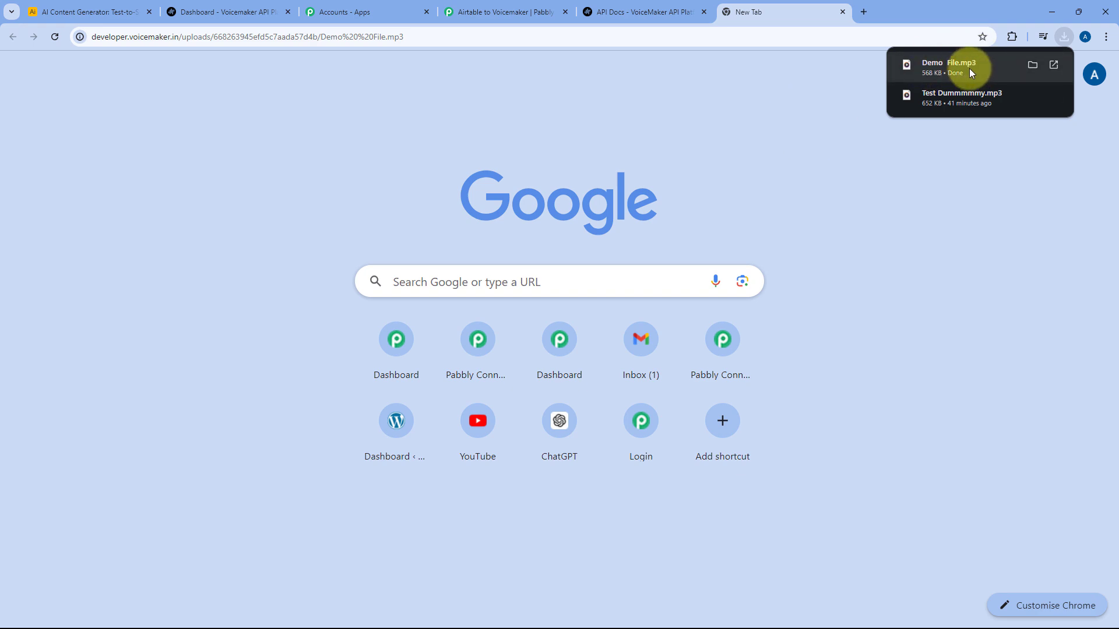
Play the downloaded Demo File.mp3 in Media Player, pause it and close the player
{"action": "left_click", "coordinate": [926, 63]}
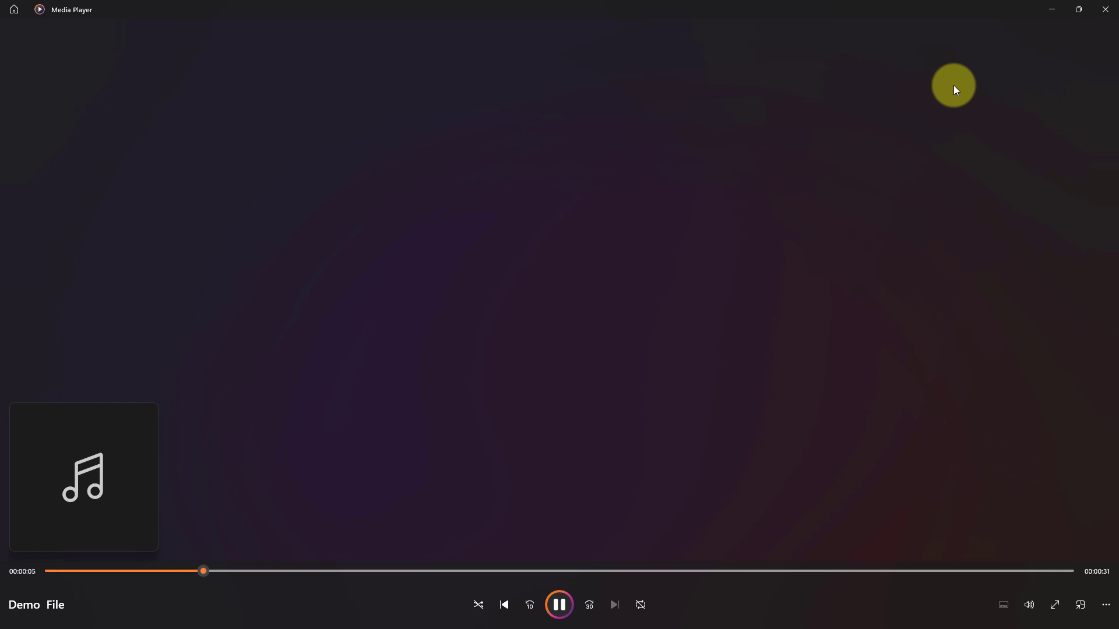
{"action": "left_click", "coordinate": [559, 605]}
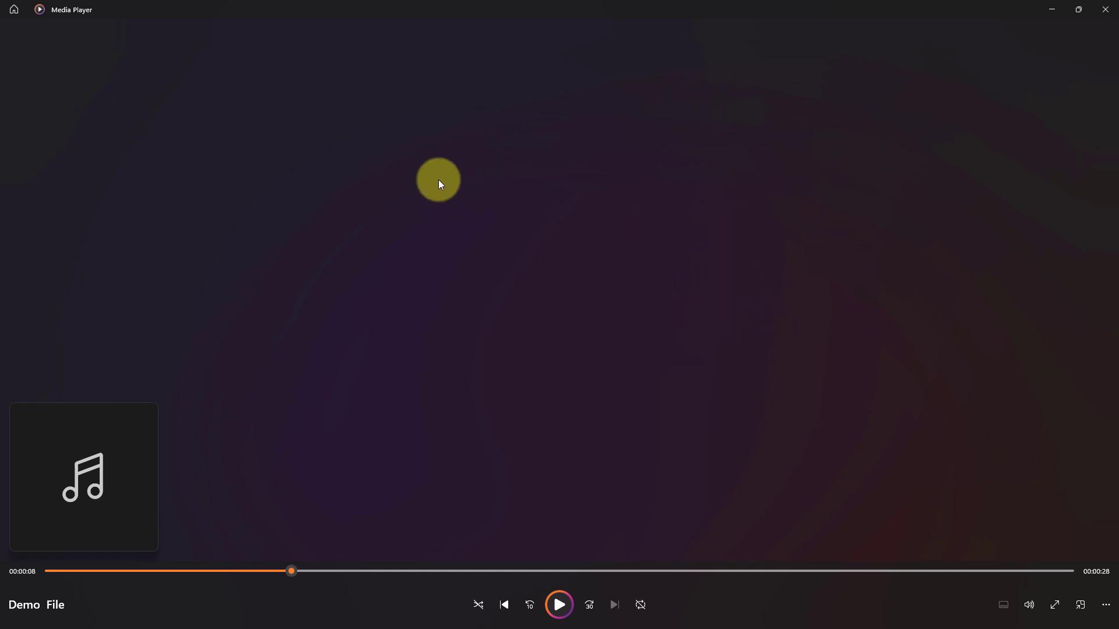
{"action": "left_click", "coordinate": [1104, 10]}
Glance at the Airtable Test-to-Speech record and return to the Generate Audio response in Pabbly Connect
{"action": "left_click", "coordinate": [114, 11]}
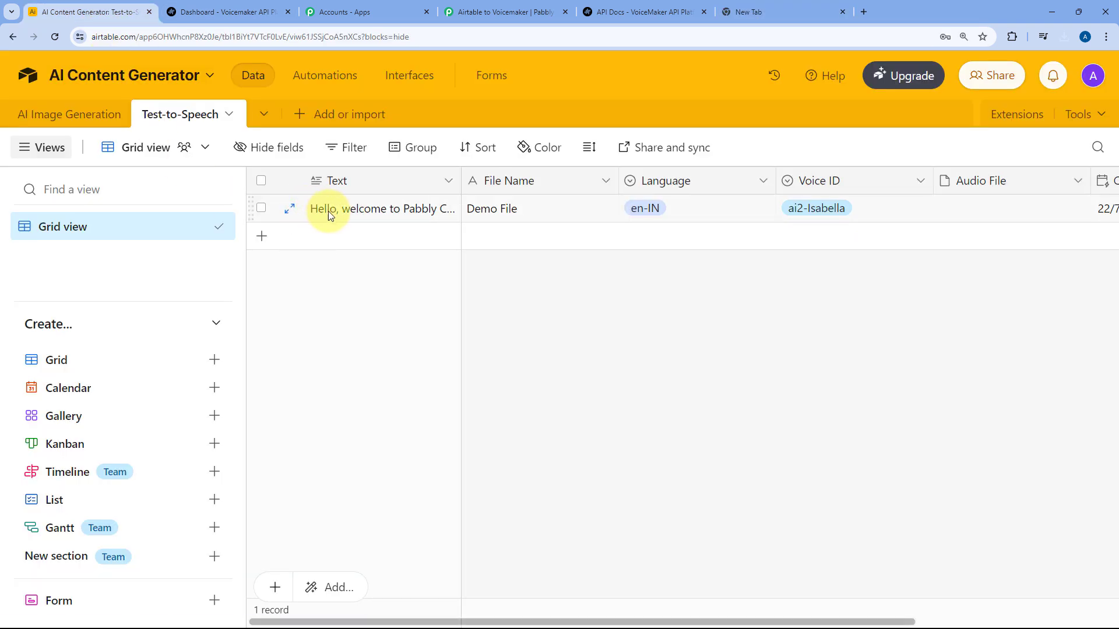
{"action": "left_click", "coordinate": [549, 4]}
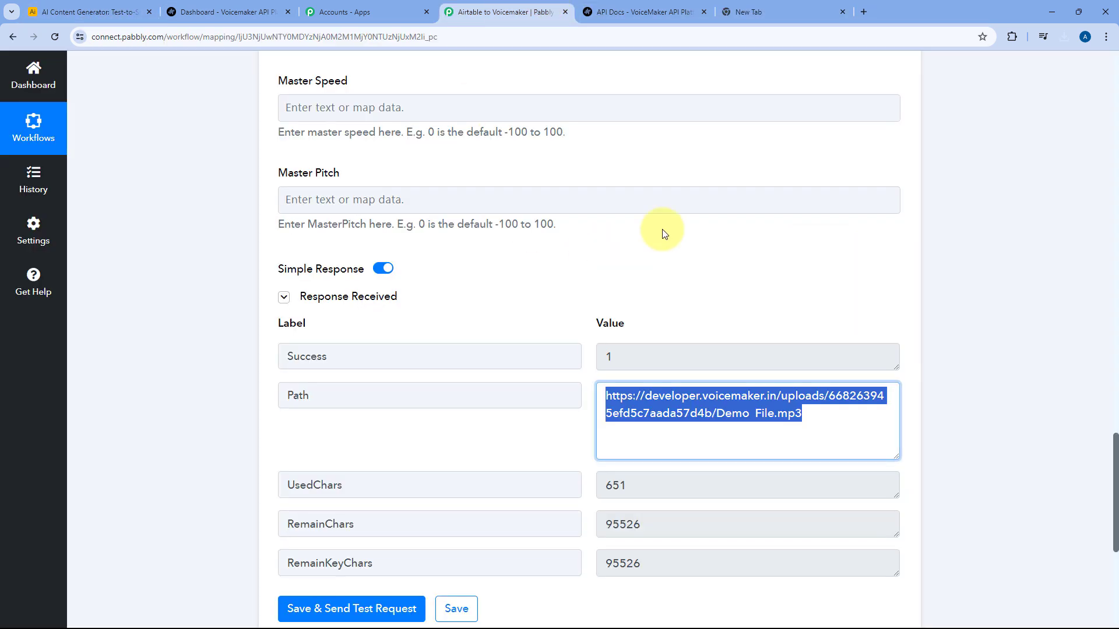
{"action": "left_click", "coordinate": [599, 275]}
{"action": "scroll", "coordinate": [586, 288], "scroll_direction": "up", "scroll_amount": 2}
{"action": "scroll", "coordinate": [588, 289], "scroll_direction": "down", "scroll_amount": 3}
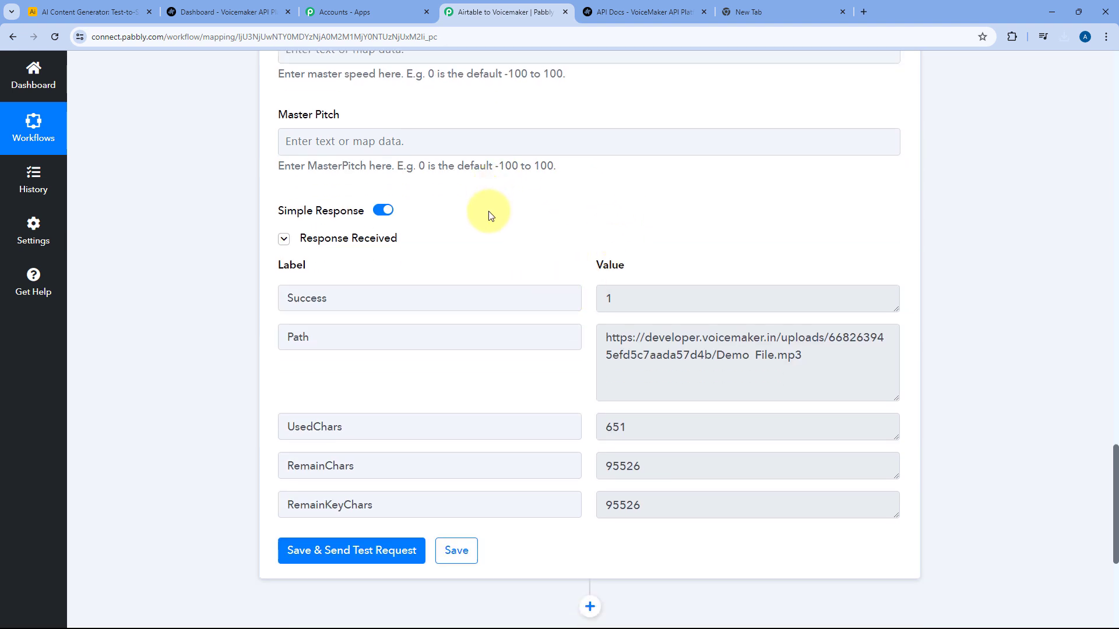
Inspect the Path URL in the received response and switch to Airtable to check the record's Audio File field
{"action": "left_click", "coordinate": [644, 344]}
{"action": "left_click_drag", "start_coordinate": [605, 337], "coordinate": [819, 362]}
{"action": "left_click", "coordinate": [819, 363]}
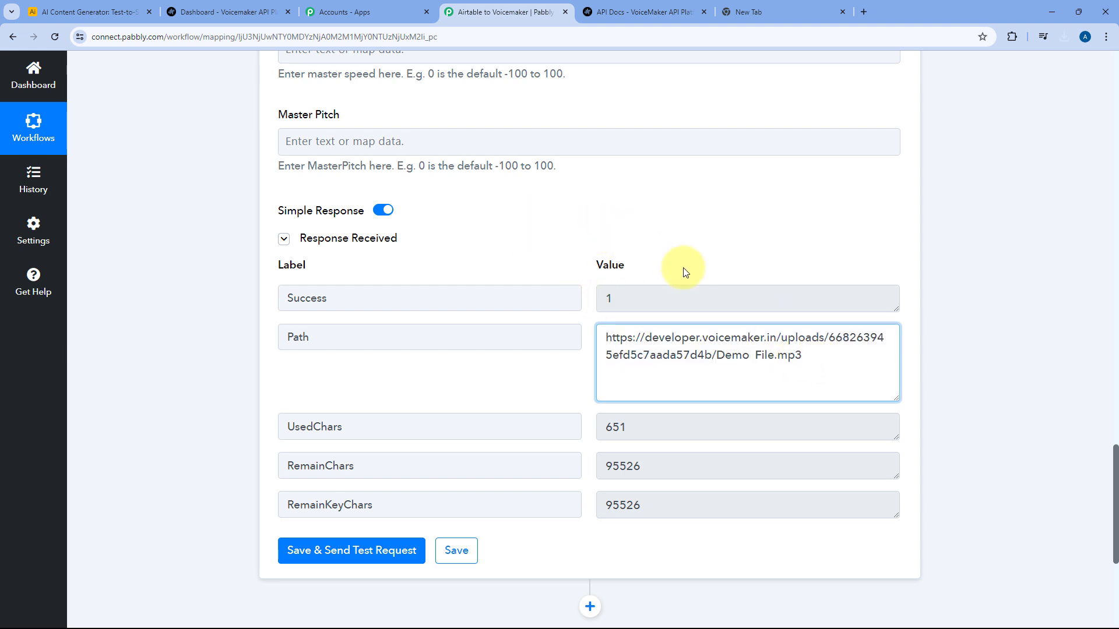
{"action": "left_click_drag", "start_coordinate": [604, 338], "coordinate": [811, 355]}
{"action": "left_click", "coordinate": [813, 356]}
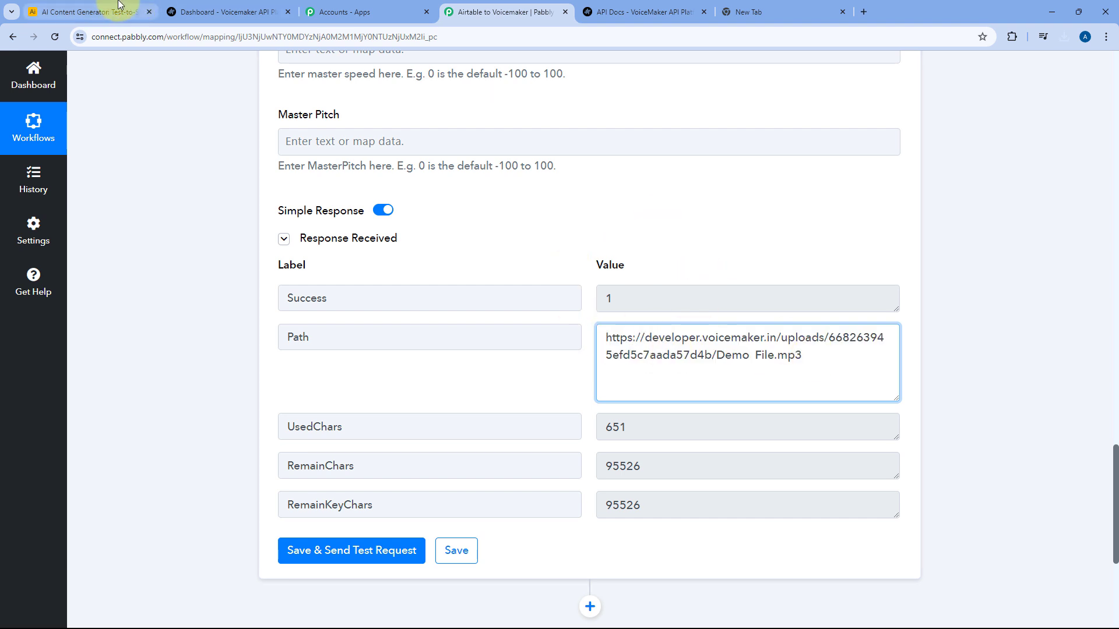
{"action": "left_click", "coordinate": [93, 12]}
{"action": "left_click", "coordinate": [970, 210]}
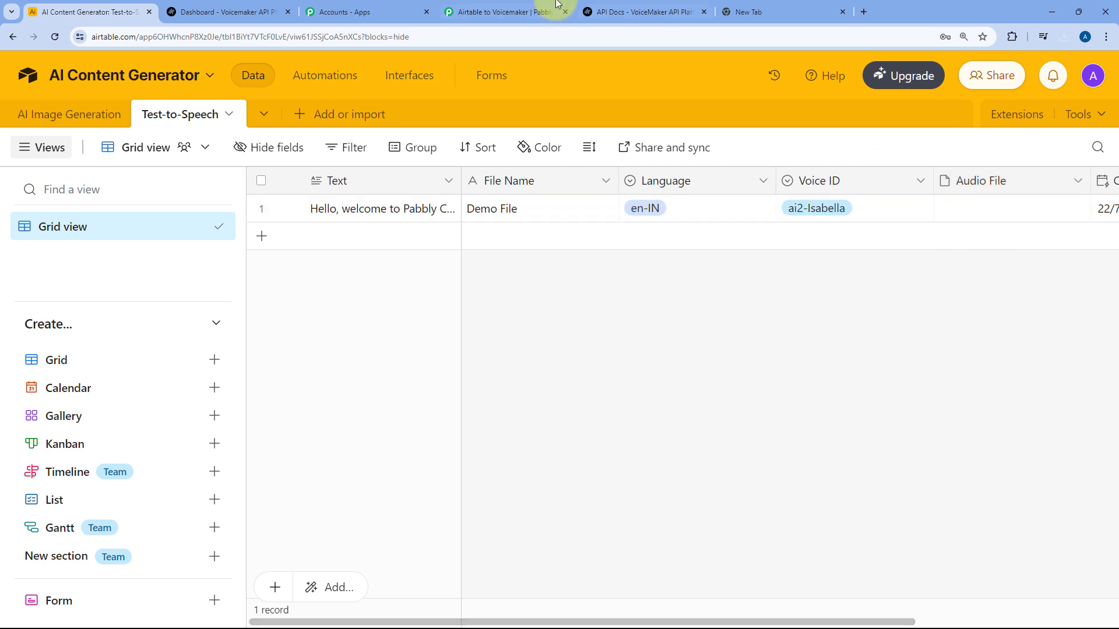
Return to the Pabbly Connect workflow and add an Airtable action step after the Voicemaker step
{"action": "left_click", "coordinate": [501, 12]}
{"action": "scroll", "coordinate": [189, 232], "scroll_direction": "down", "scroll_amount": 5}
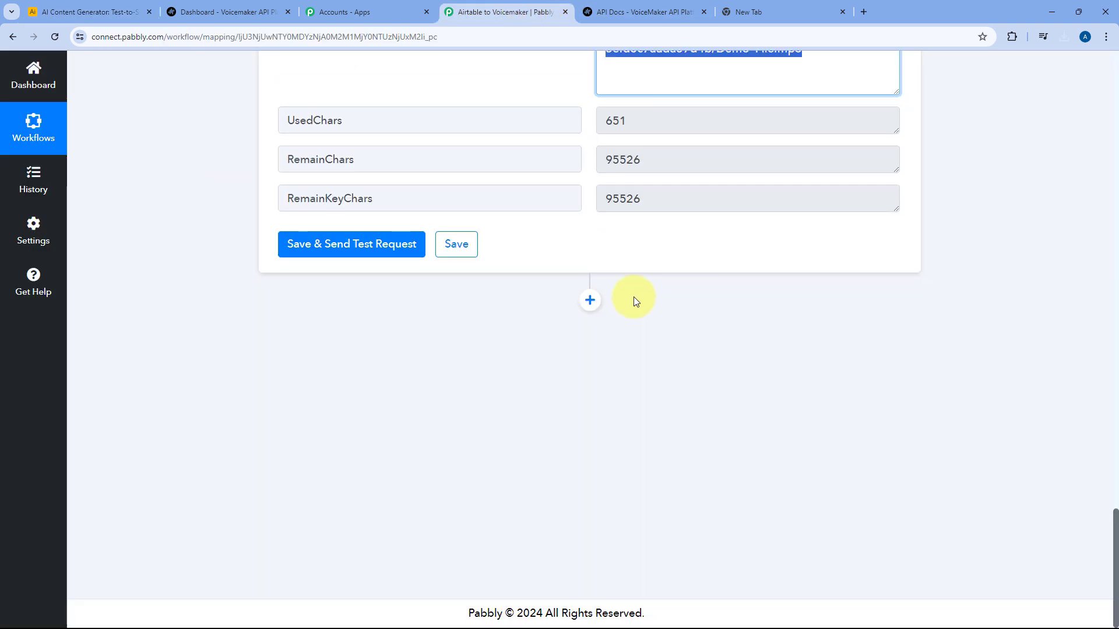
{"action": "left_click", "coordinate": [589, 298]}
{"action": "left_click", "coordinate": [287, 189]}
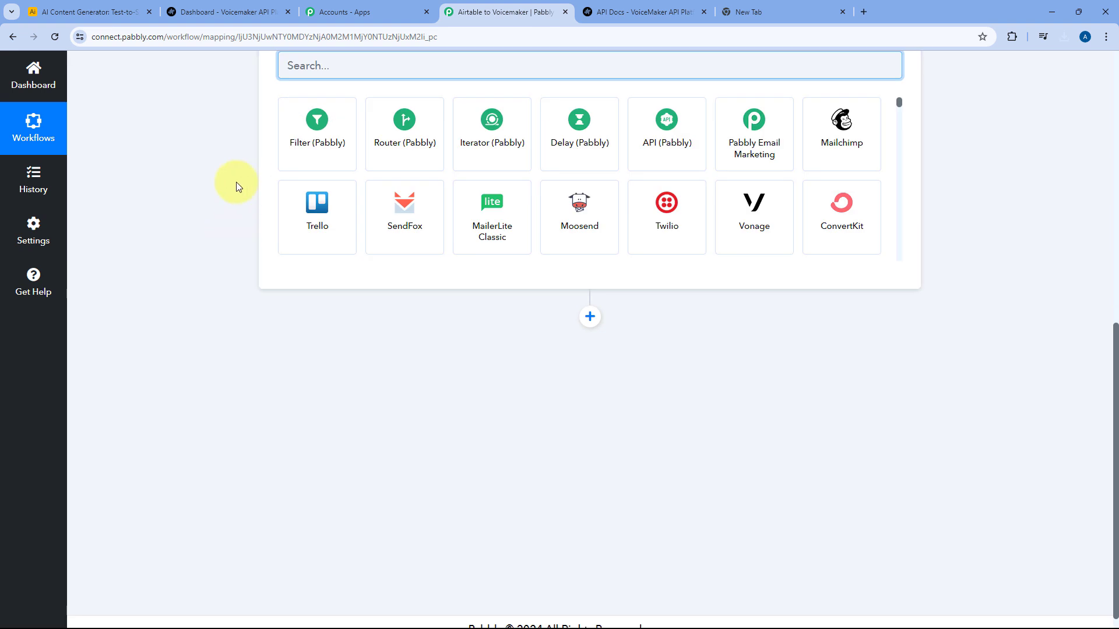
{"action": "type", "text": "Ai"}
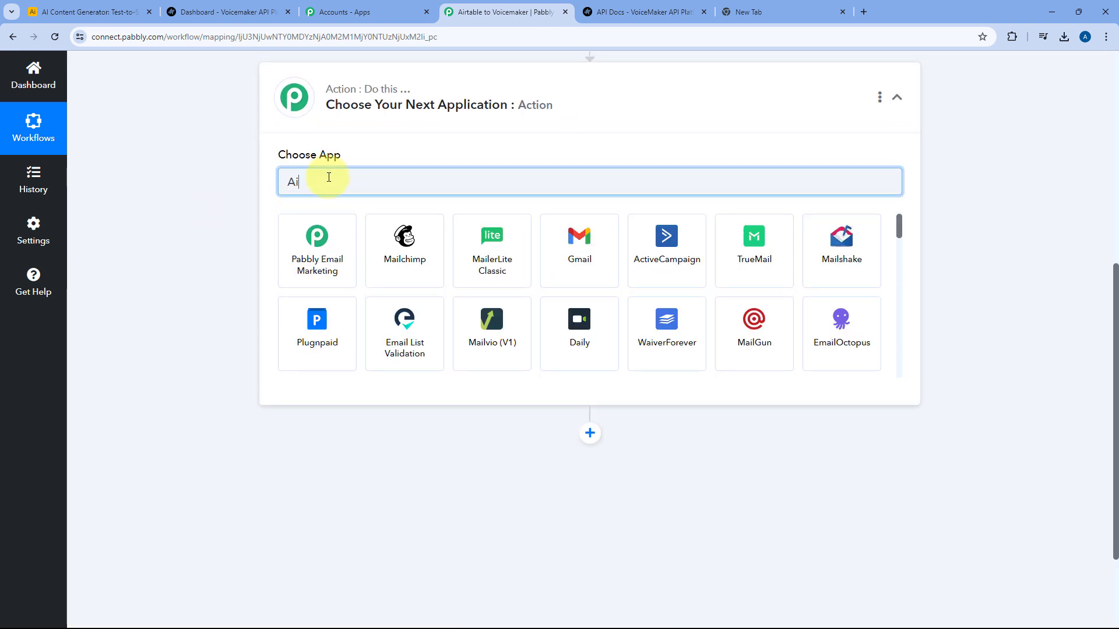
{"action": "type", "text": "rtable"}
{"action": "left_click", "coordinate": [338, 267]}
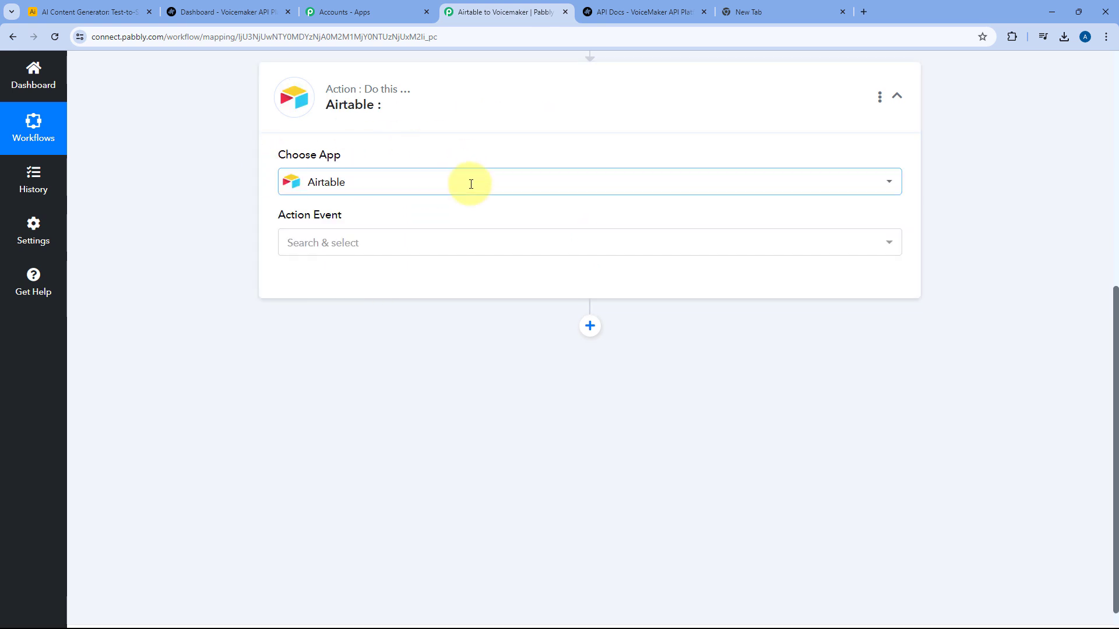
Set the Airtable action event to Update Record and connect it with the existing connection Airtable #7
{"action": "left_click", "coordinate": [286, 239]}
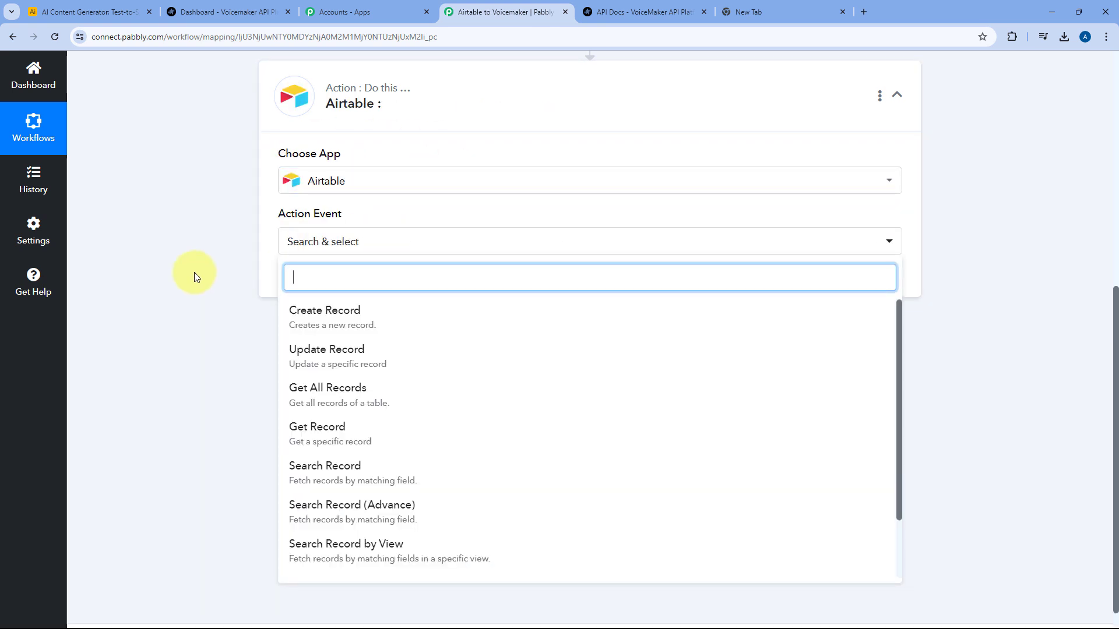
{"action": "scroll", "coordinate": [251, 326], "scroll_direction": "down", "scroll_amount": 1}
{"action": "left_click", "coordinate": [309, 333]}
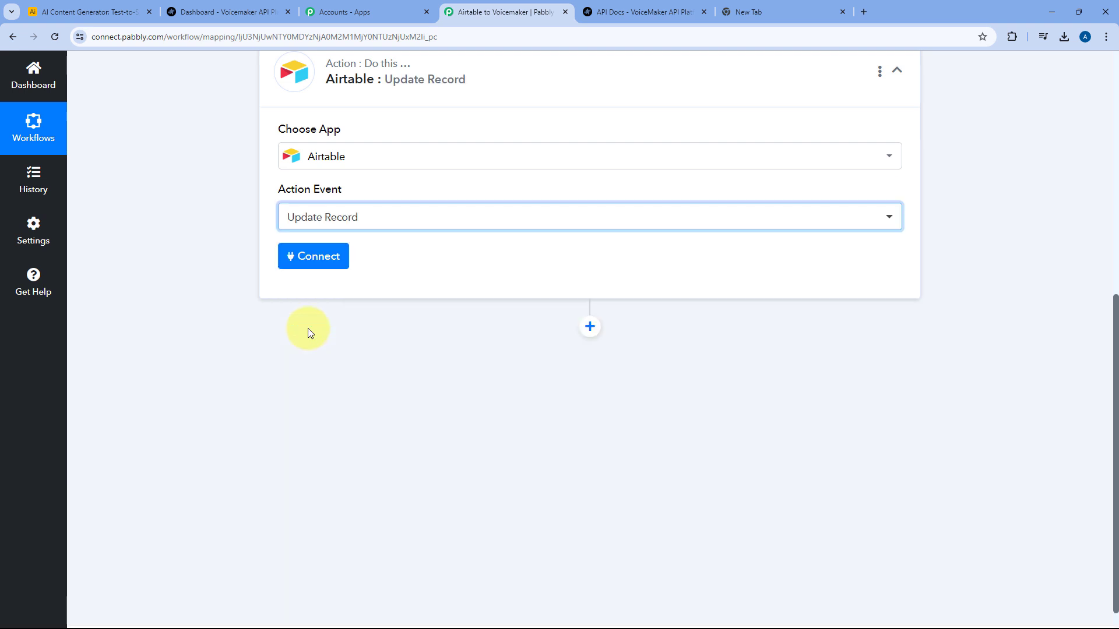
{"action": "left_click", "coordinate": [319, 262]}
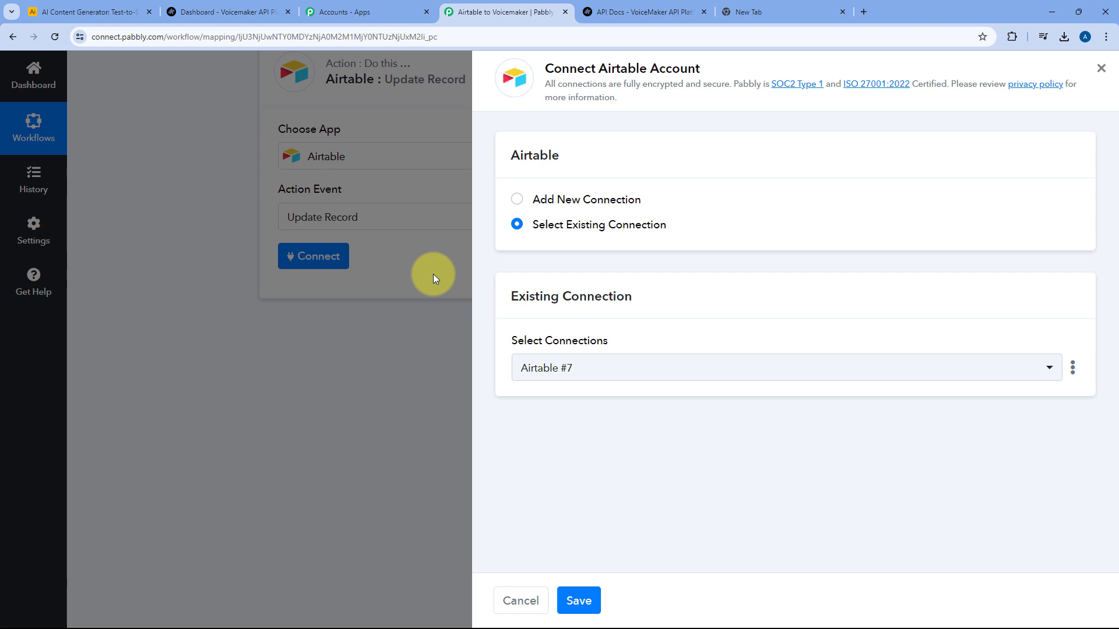
{"action": "left_click", "coordinate": [589, 601]}
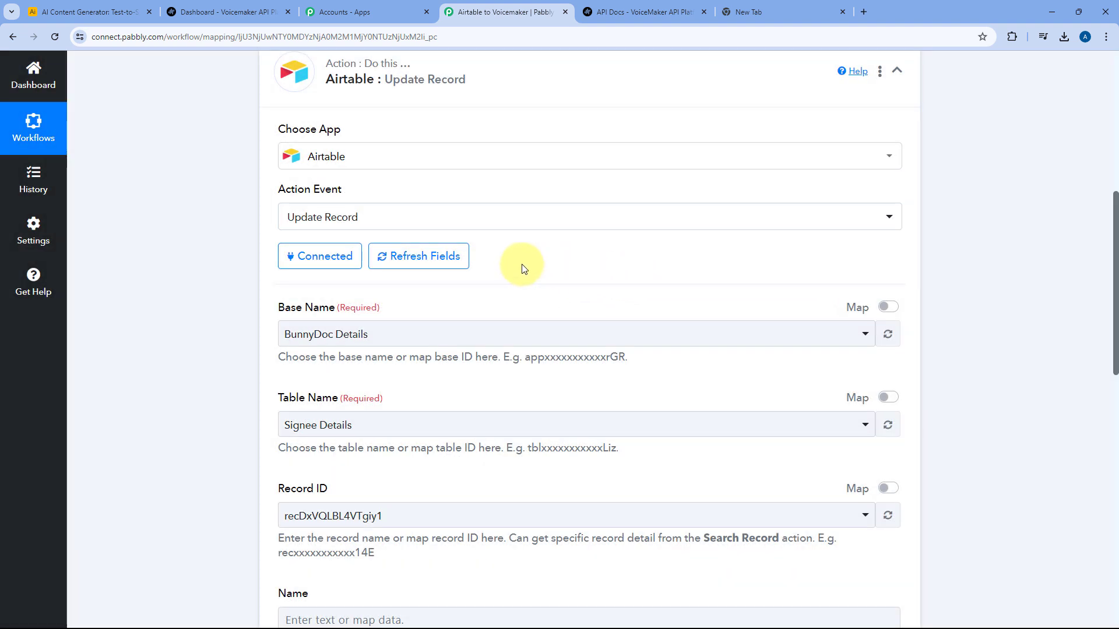
Choose AI Content Generator as the base and Test-to-Speech as the table for the Update Record action
{"action": "scroll", "coordinate": [250, 251], "scroll_direction": "down", "scroll_amount": 1}
{"action": "scroll", "coordinate": [244, 251], "scroll_direction": "down", "scroll_amount": 1}
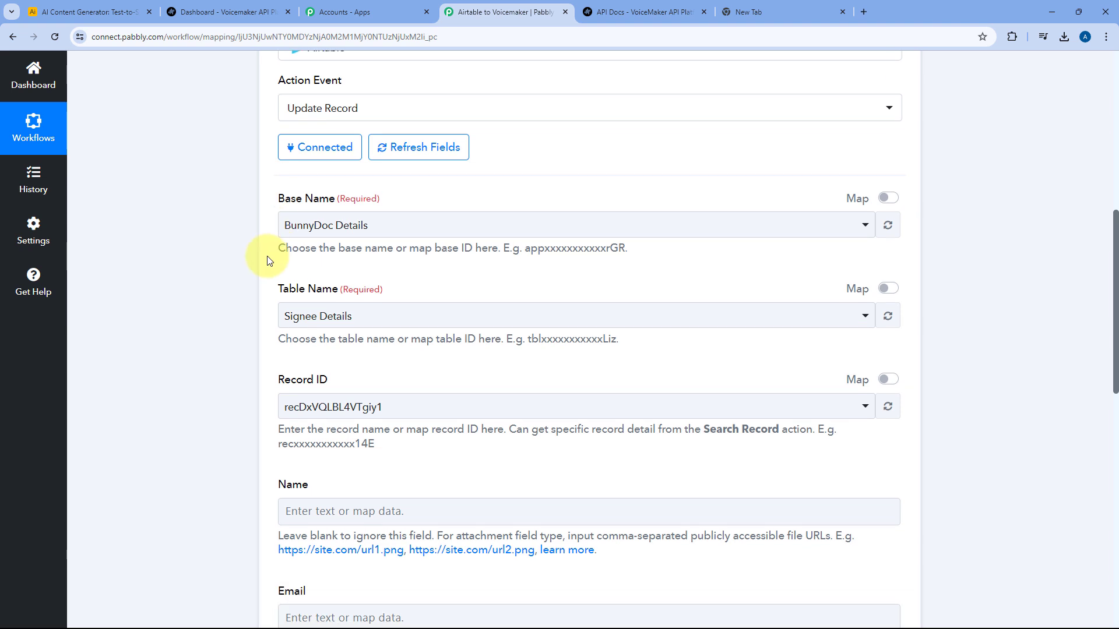
{"action": "left_click", "coordinate": [379, 230]}
{"action": "type", "text": "AI"}
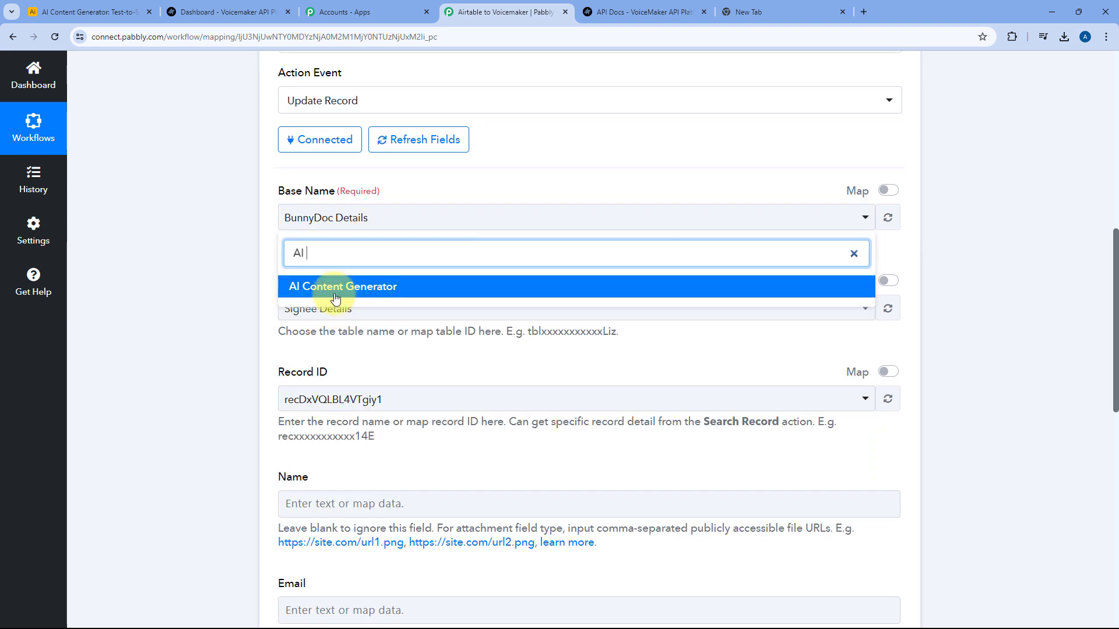
{"action": "left_click", "coordinate": [349, 285]}
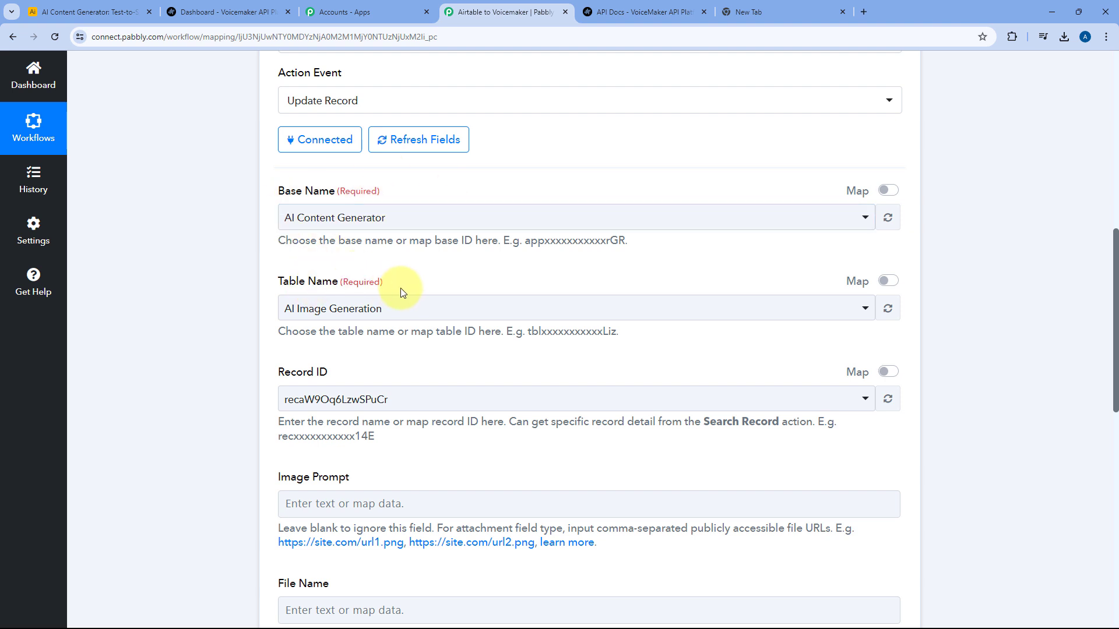
{"action": "left_click", "coordinate": [383, 310]}
{"action": "left_click", "coordinate": [351, 395]}
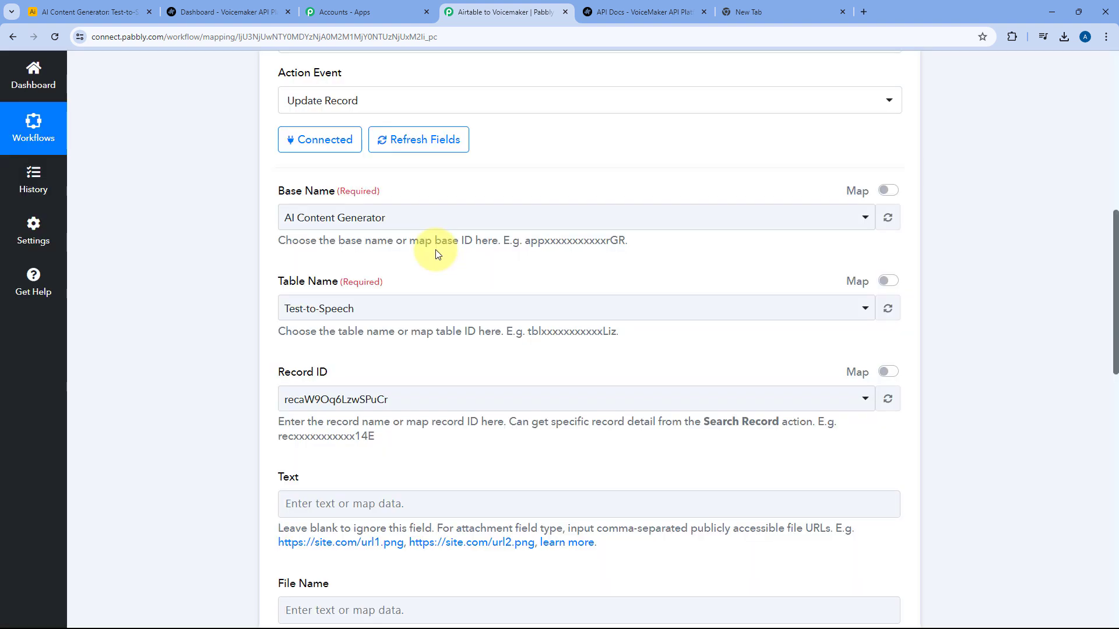
Glance at the Test-to-Speech record in Airtable, close the leftover New Tab and return to the Pabbly Connect workflow
{"action": "scroll", "coordinate": [435, 249], "scroll_direction": "down", "scroll_amount": 2}
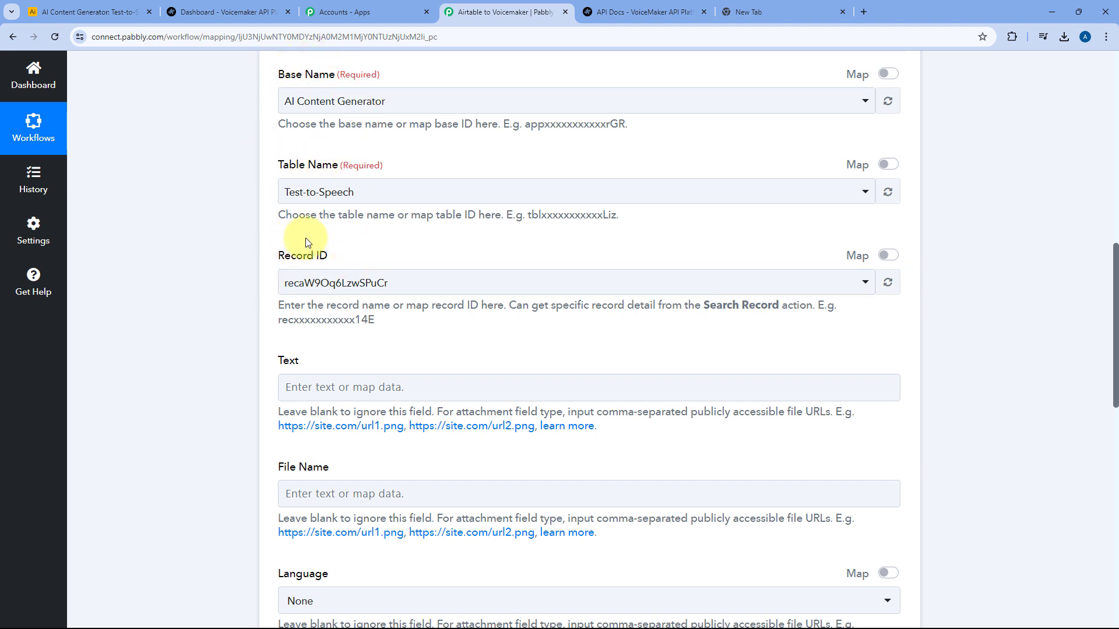
{"action": "left_click", "coordinate": [87, 11]}
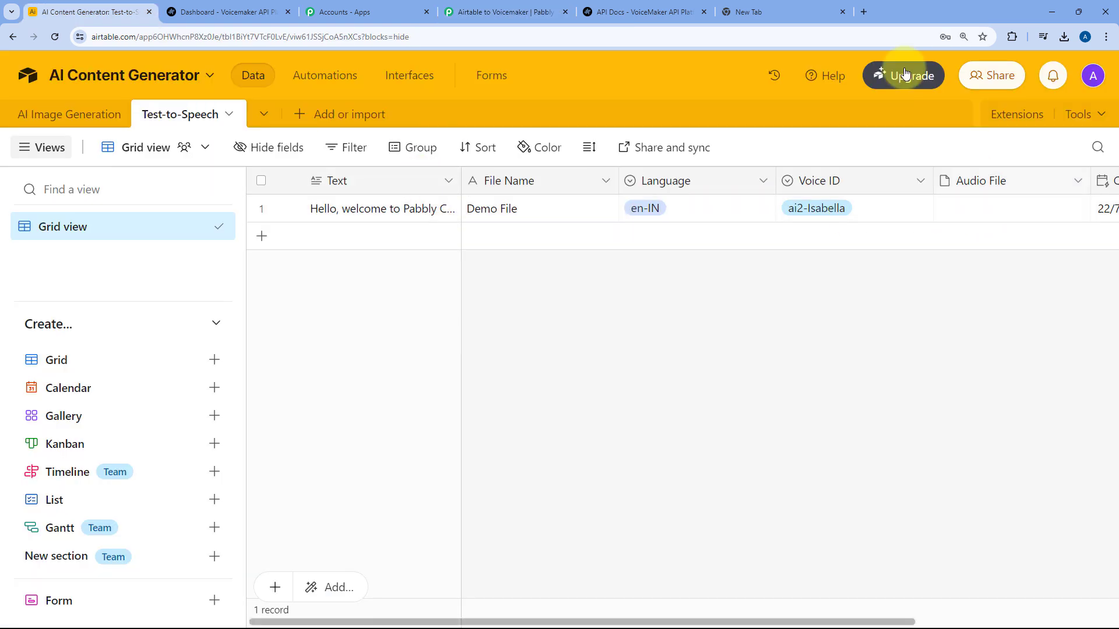
{"action": "left_click", "coordinate": [641, 12]}
{"action": "left_click", "coordinate": [833, 14]}
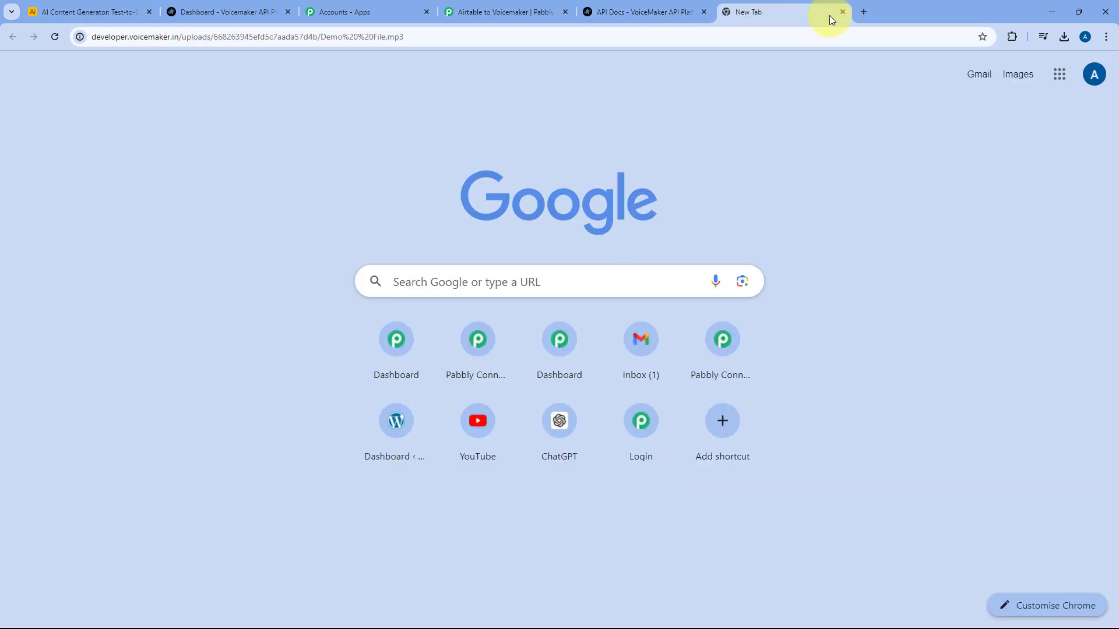
{"action": "left_click", "coordinate": [509, 7]}
{"action": "left_click", "coordinate": [843, 12]}
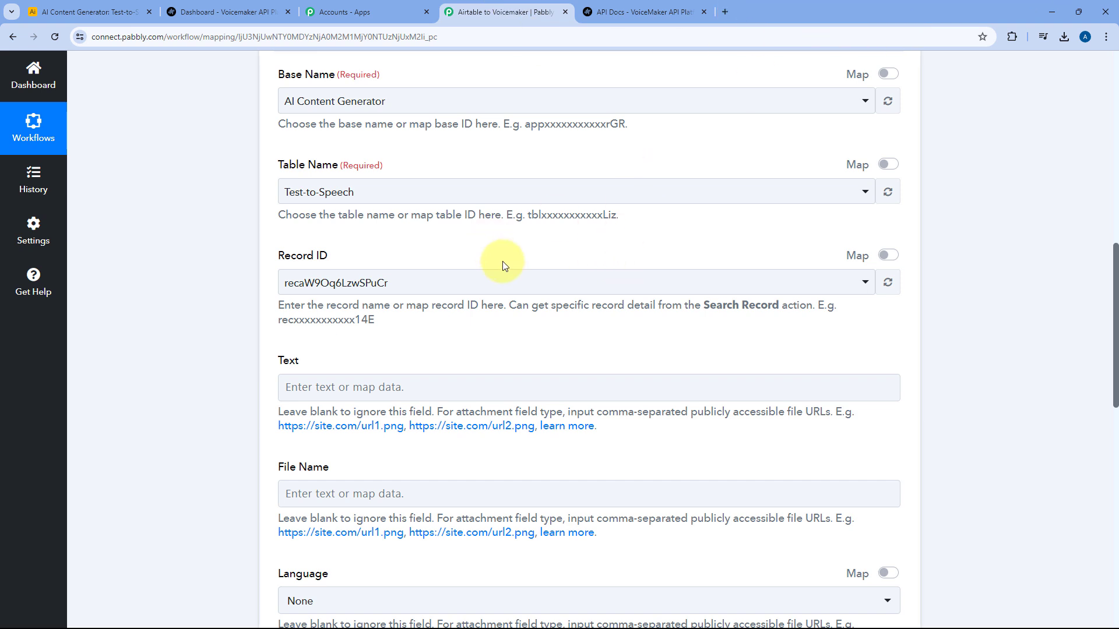
Enable mapping for Record ID, clear its preset value and map the Id from the Airtable New Record step
{"action": "left_click", "coordinate": [887, 257]}
{"action": "left_click", "coordinate": [438, 282]}
{"action": "left_click_drag", "start_coordinate": [437, 282], "coordinate": [270, 283]}
{"action": "key", "text": "BackSpace"}
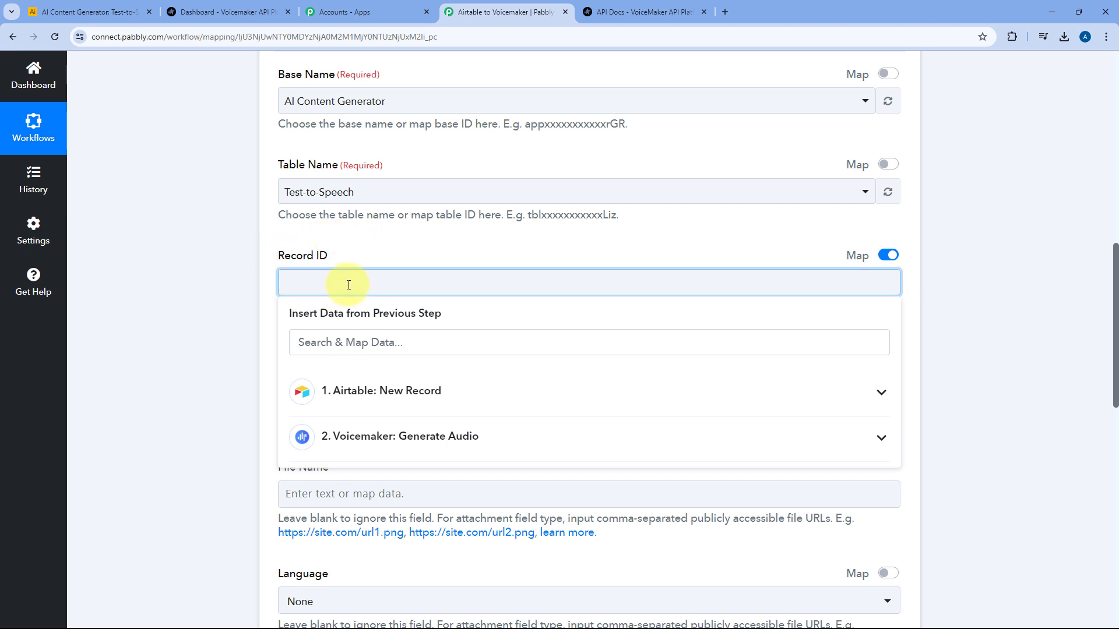
{"action": "scroll", "coordinate": [373, 297], "scroll_direction": "down", "scroll_amount": 1}
{"action": "left_click", "coordinate": [391, 332]}
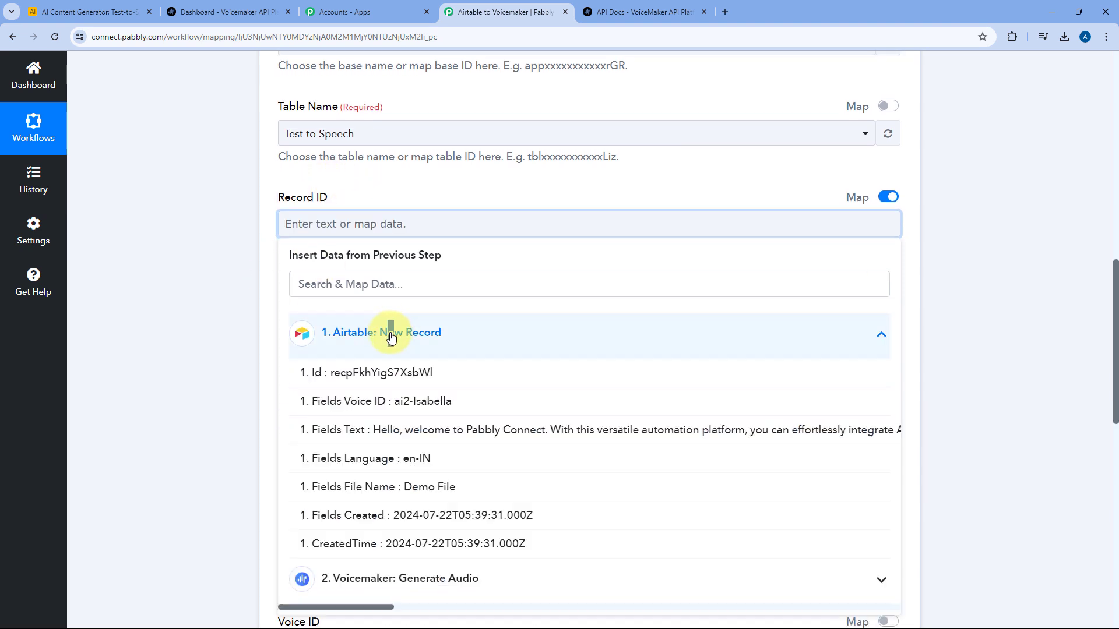
{"action": "left_click", "coordinate": [348, 379]}
Compare the Test-to-Speech record's columns in Airtable with the remaining Update Record fields in Pabbly Connect to see which field needs updating
{"action": "left_click", "coordinate": [105, 12]}
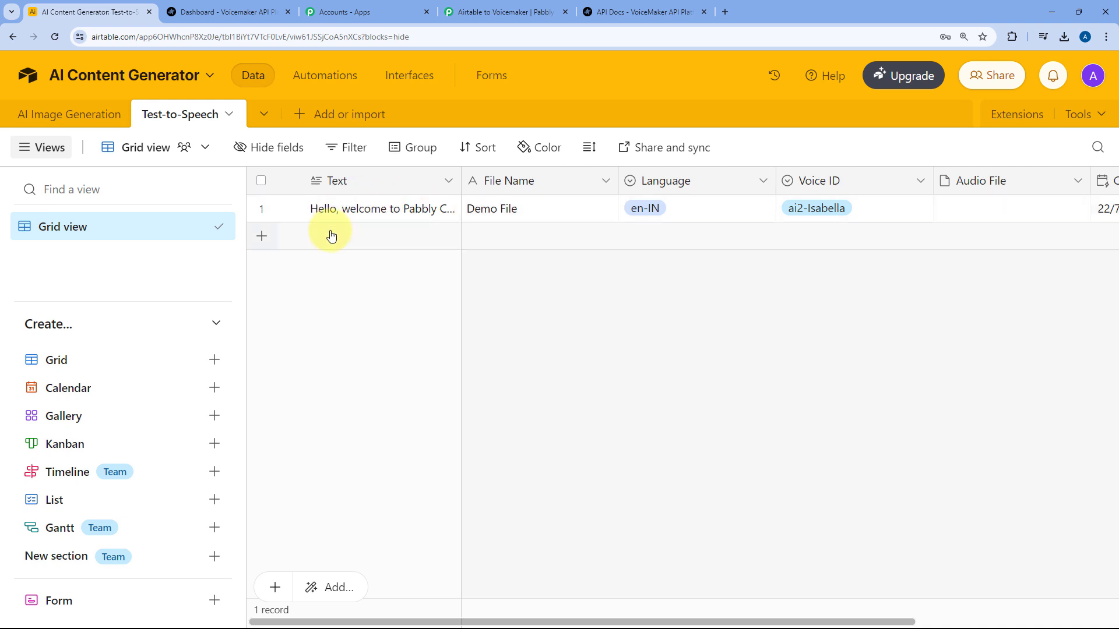
{"action": "left_click", "coordinate": [508, 11]}
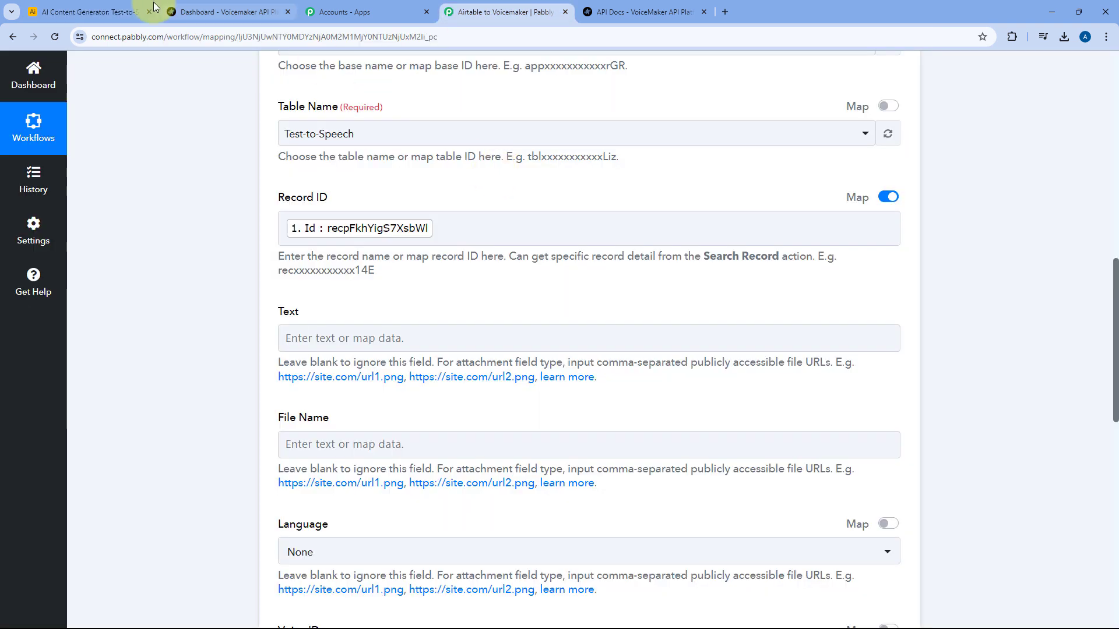
{"action": "left_click", "coordinate": [154, 7]}
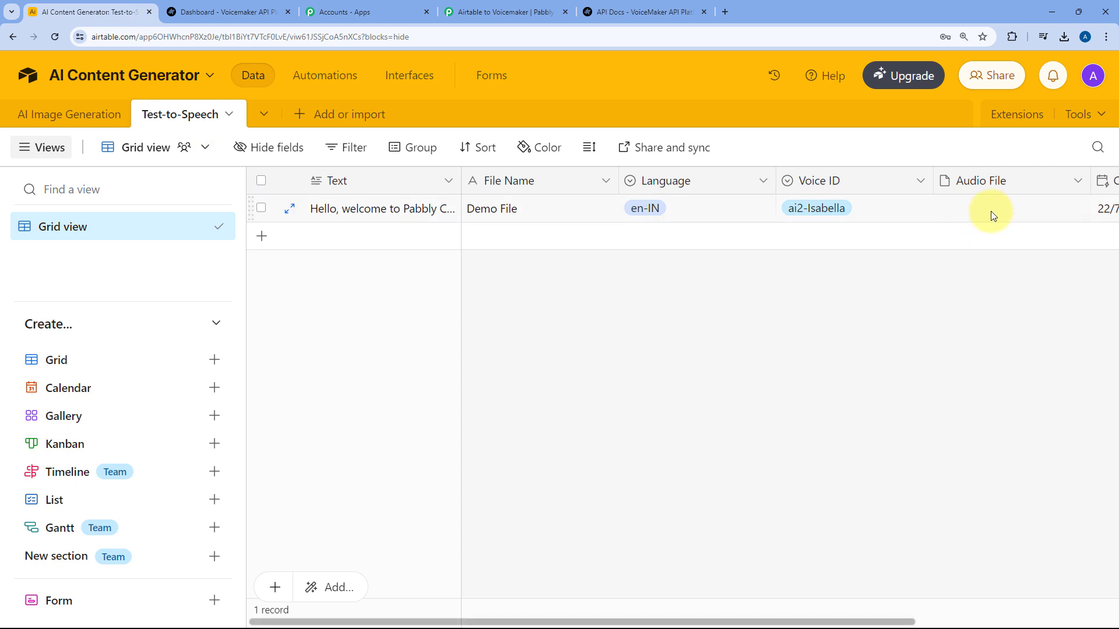
{"action": "left_click", "coordinate": [527, 11]}
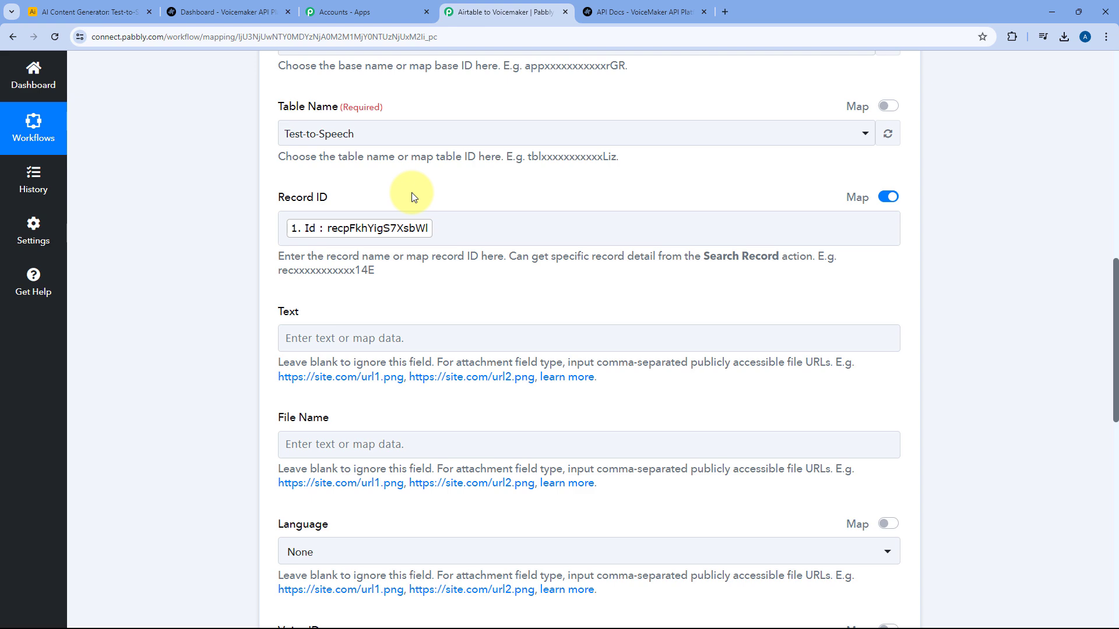
{"action": "scroll", "coordinate": [411, 196], "scroll_direction": "down", "scroll_amount": 2}
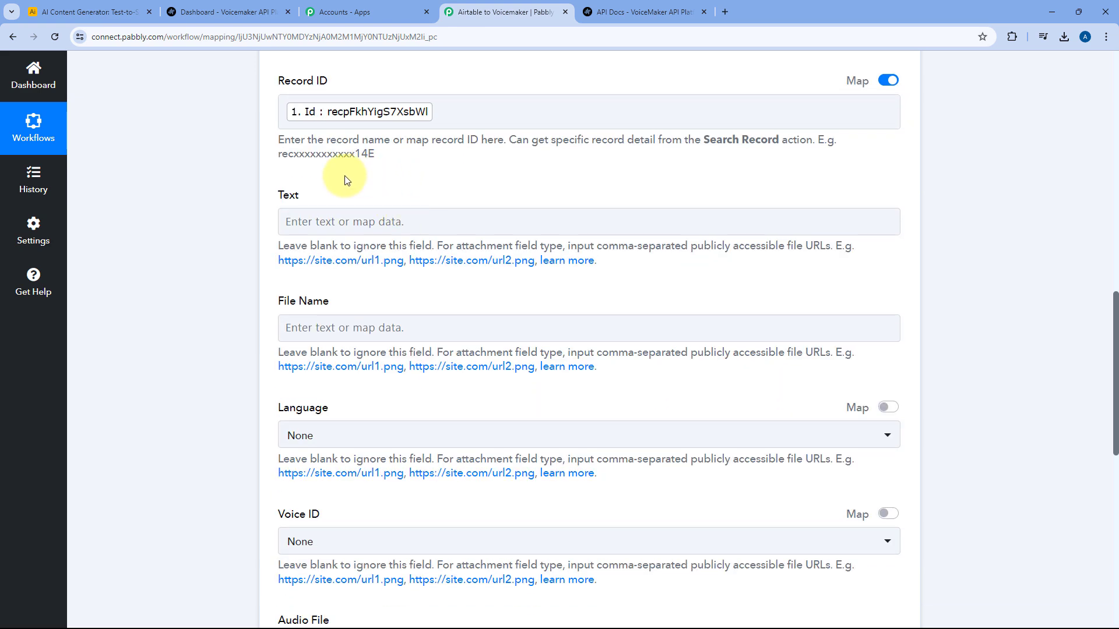
{"action": "left_click", "coordinate": [112, 7]}
{"action": "left_click", "coordinate": [457, 11]}
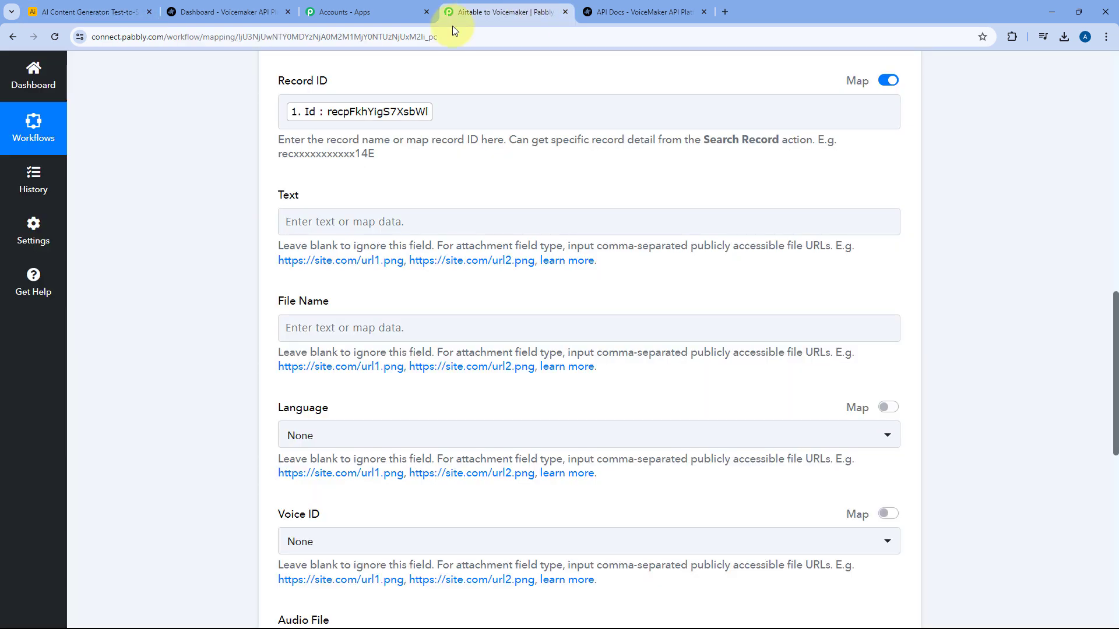
{"action": "scroll", "coordinate": [242, 295], "scroll_direction": "down", "scroll_amount": 5}
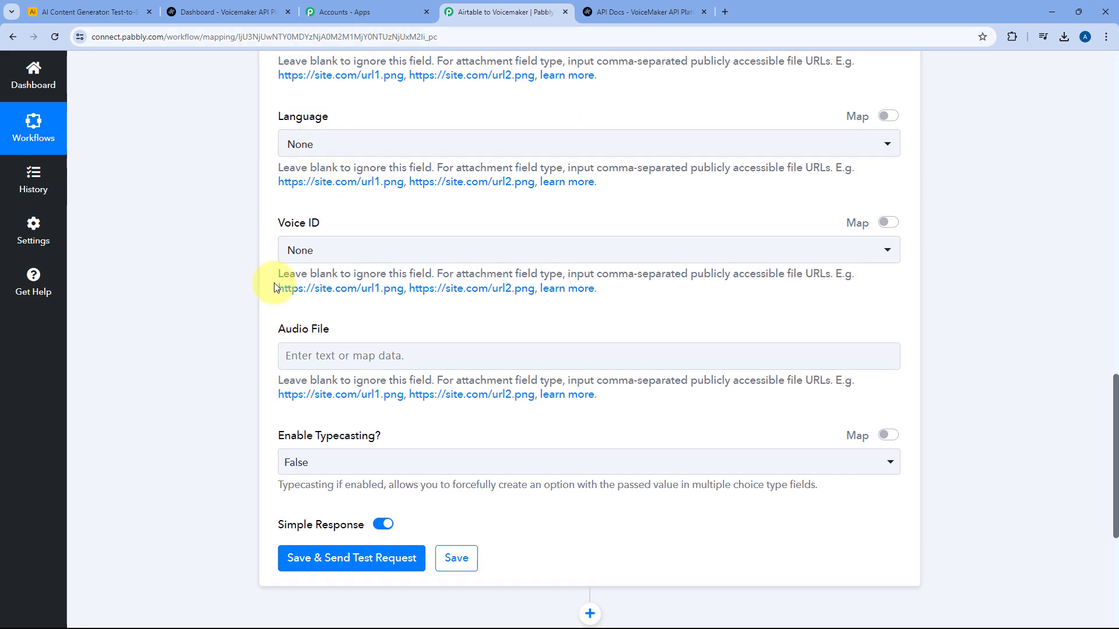
{"action": "scroll", "coordinate": [232, 159], "scroll_direction": "down", "scroll_amount": 1}
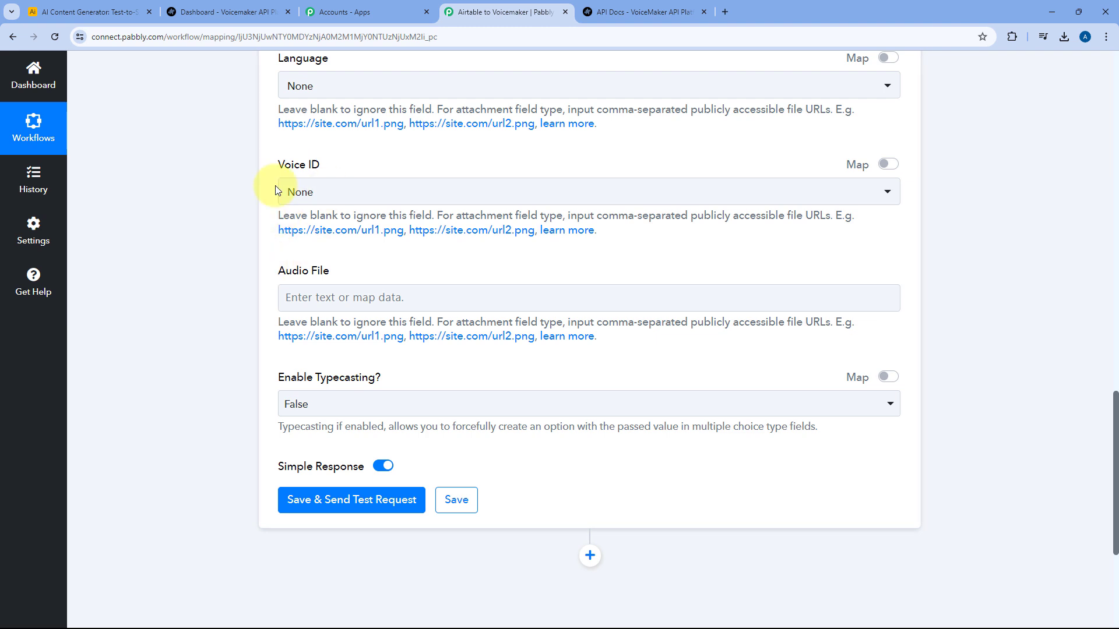
{"action": "left_click", "coordinate": [59, 12]}
{"action": "left_click", "coordinate": [472, 15]}
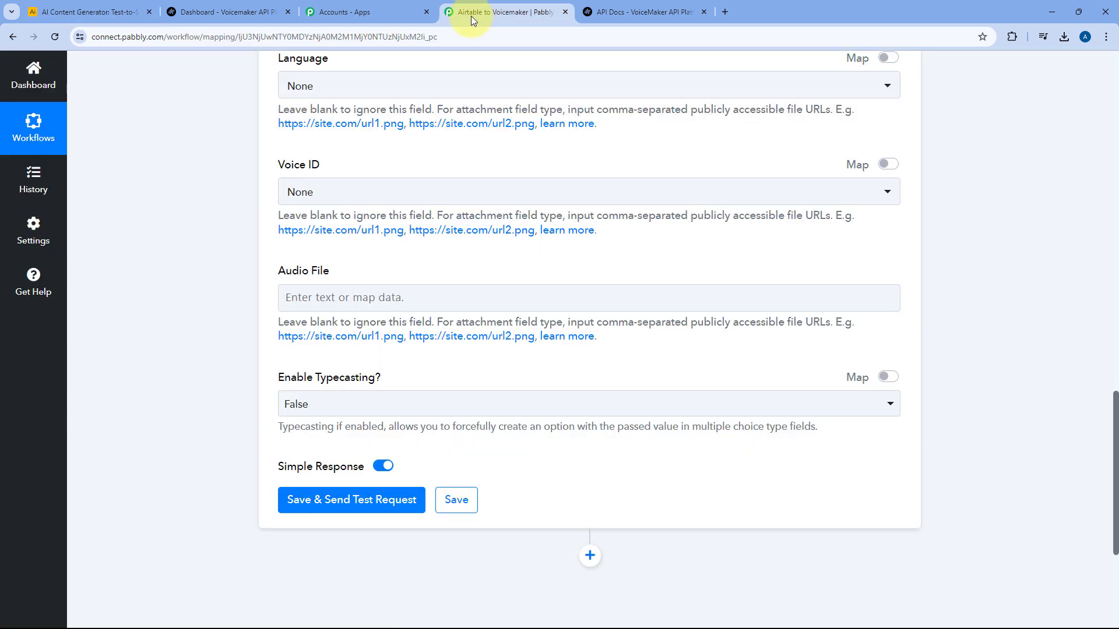
Map Audio File to the Path value from the Voicemaker Generate Audio step, and save and send the test request
{"action": "left_click", "coordinate": [305, 297]}
{"action": "scroll", "coordinate": [256, 309], "scroll_direction": "down", "scroll_amount": 2}
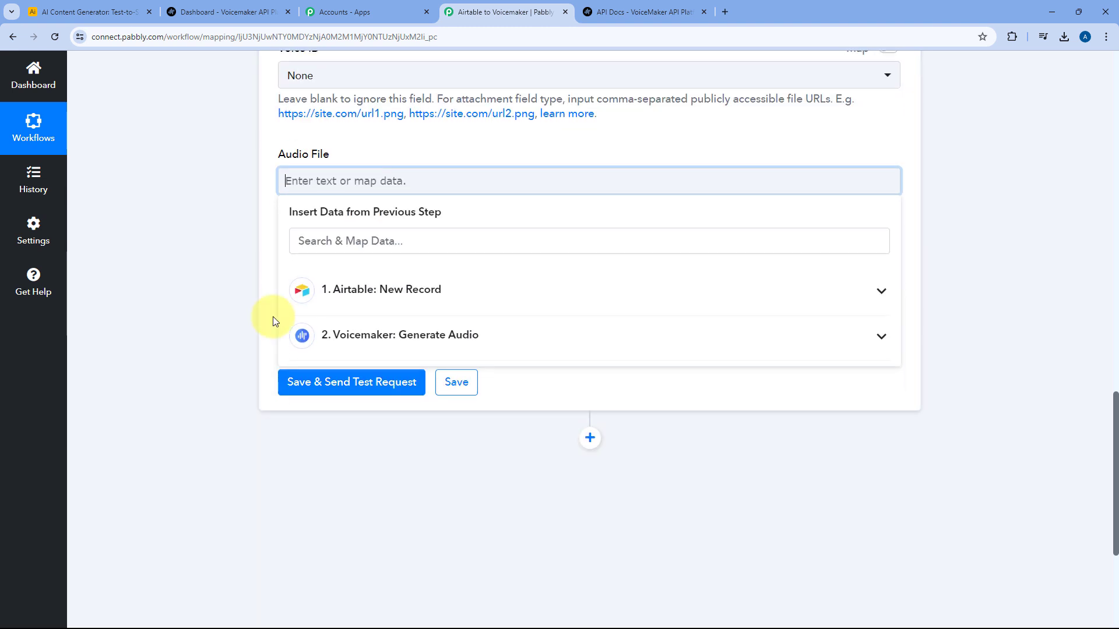
{"action": "left_click", "coordinate": [411, 343]}
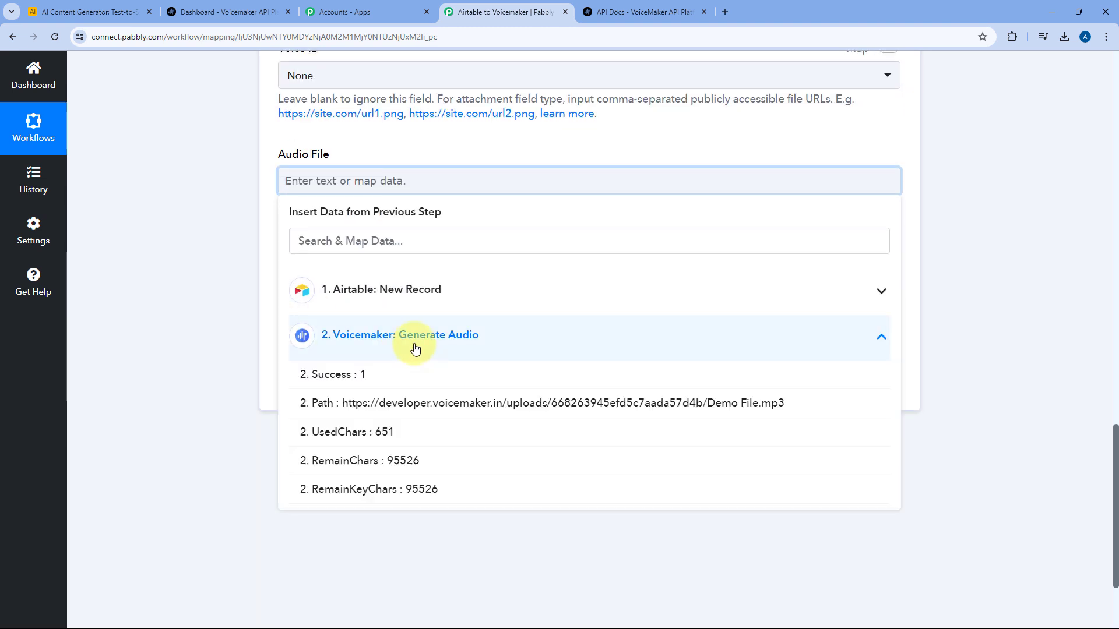
{"action": "left_click", "coordinate": [434, 413]}
{"action": "left_click", "coordinate": [239, 177]}
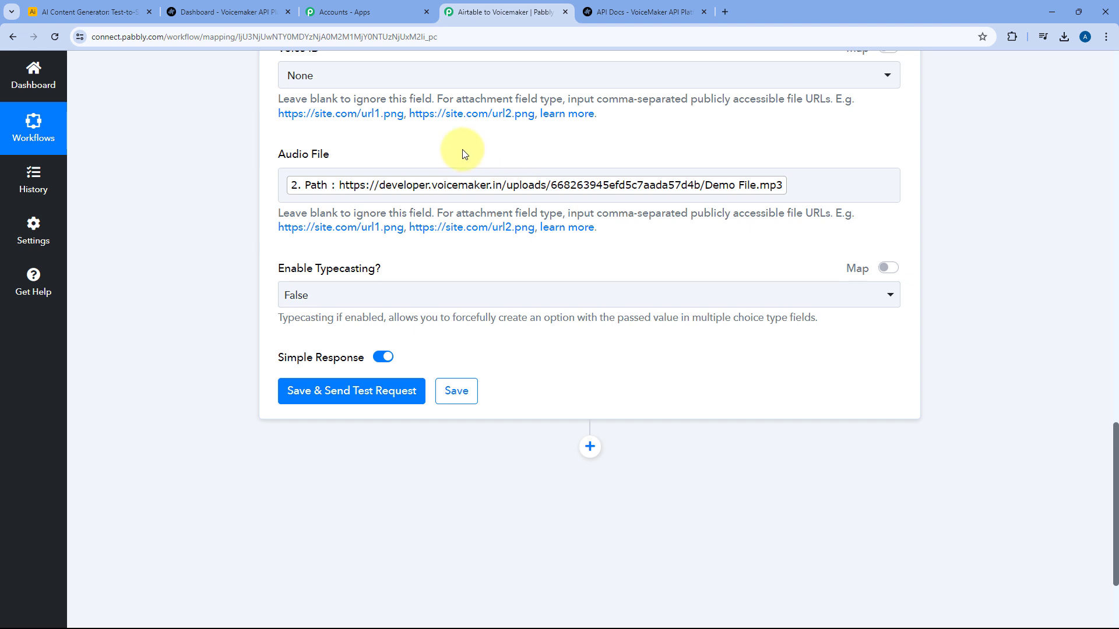
{"action": "left_click", "coordinate": [361, 389]}
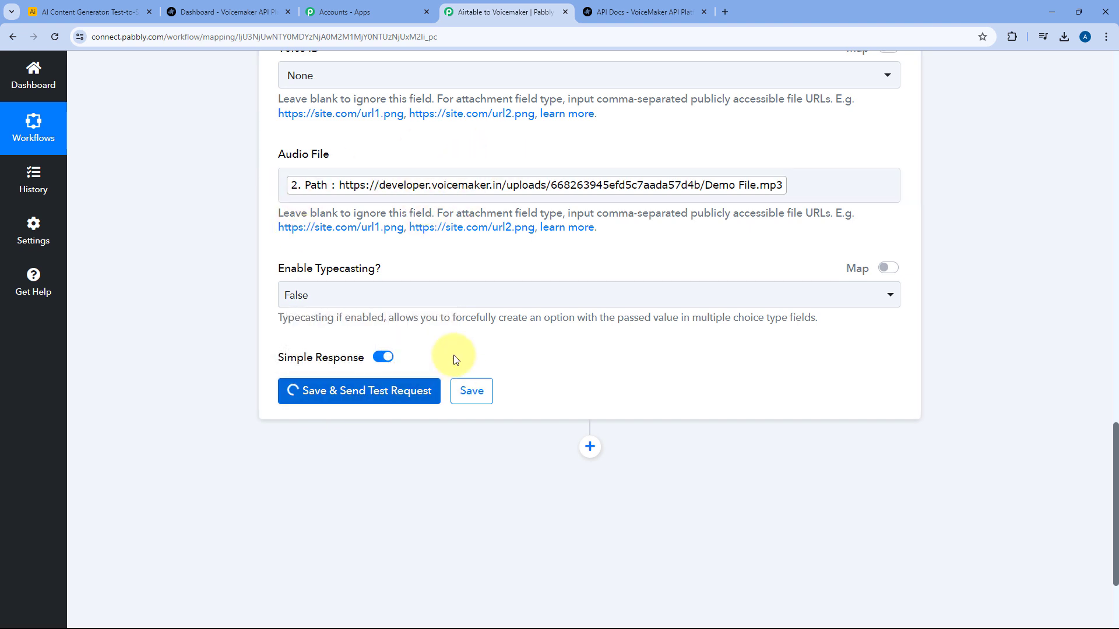
Review the Update Record response and switch to Airtable to check the record's Audio File field
{"action": "scroll", "coordinate": [525, 350], "scroll_direction": "down", "scroll_amount": 1}
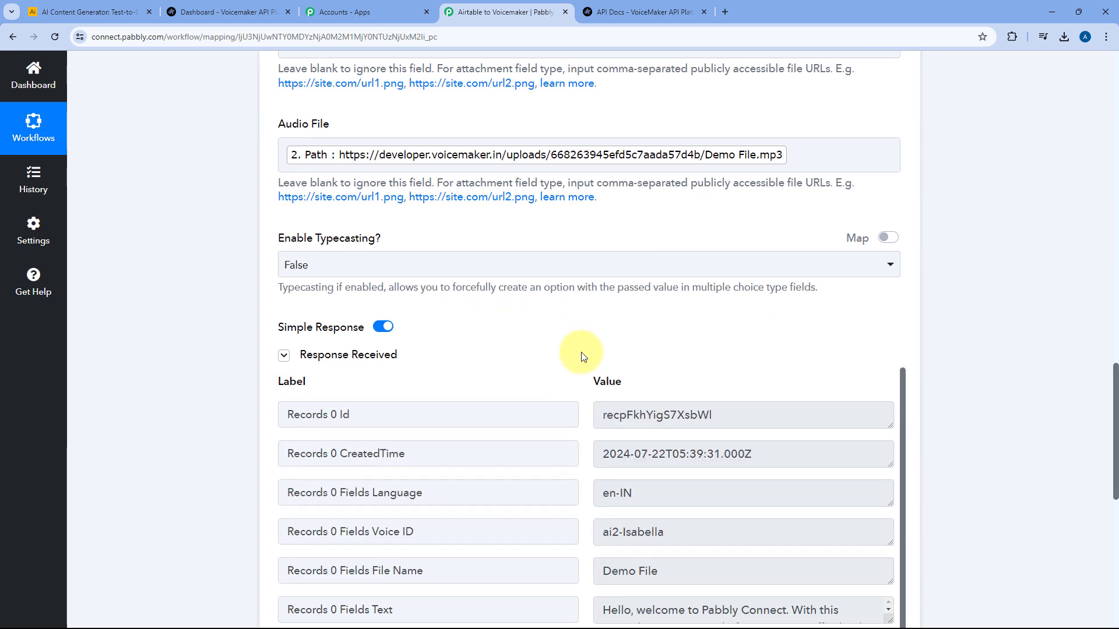
{"action": "scroll", "coordinate": [570, 305], "scroll_direction": "down", "scroll_amount": 2}
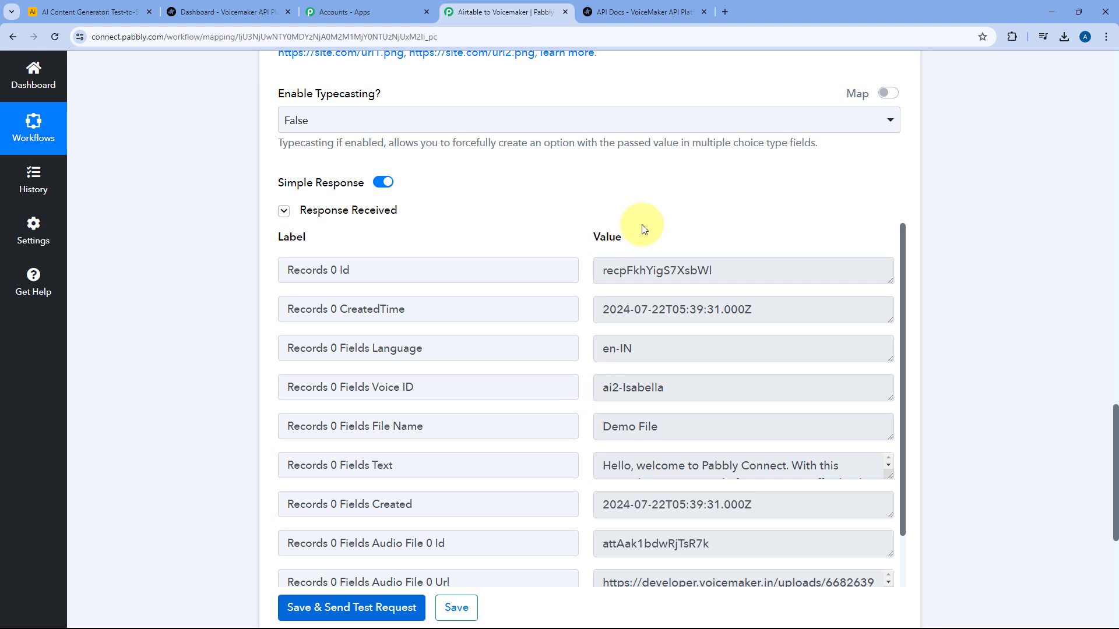
{"action": "scroll", "coordinate": [524, 317], "scroll_direction": "up", "scroll_amount": 4}
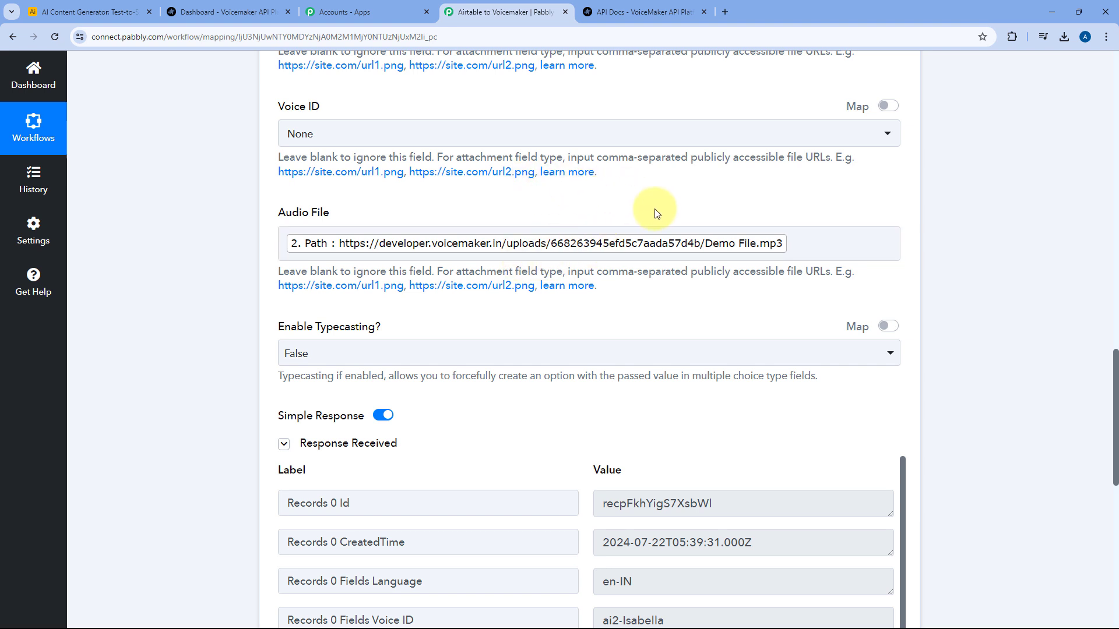
{"action": "left_click", "coordinate": [101, 7]}
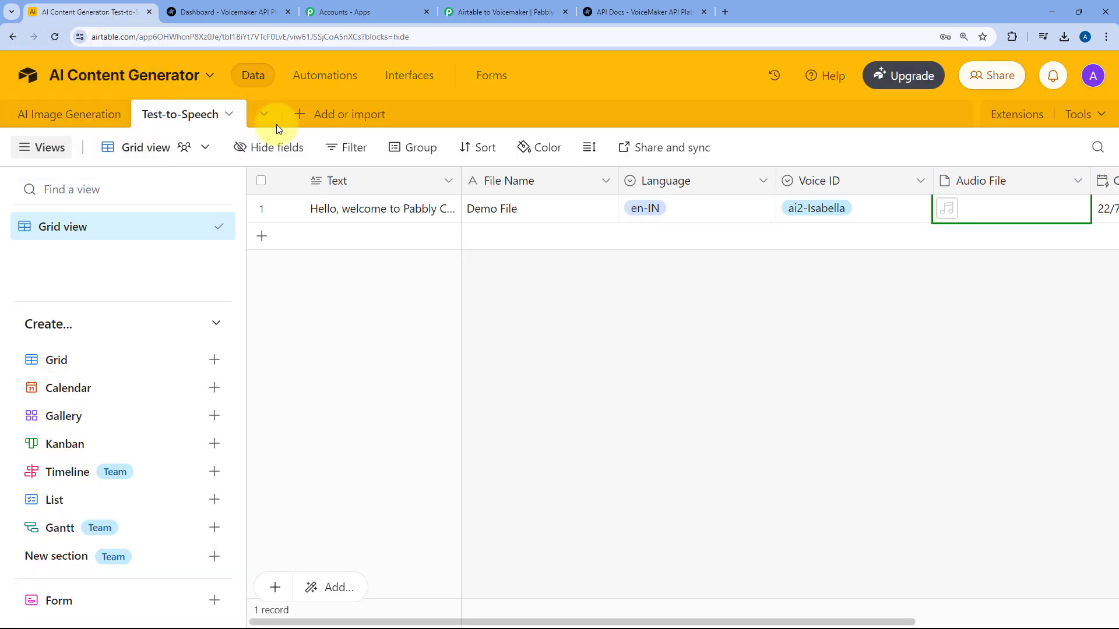
Play the generated voiceover from the Demo File record's Audio File field and stop it
{"action": "left_click", "coordinate": [979, 210]}
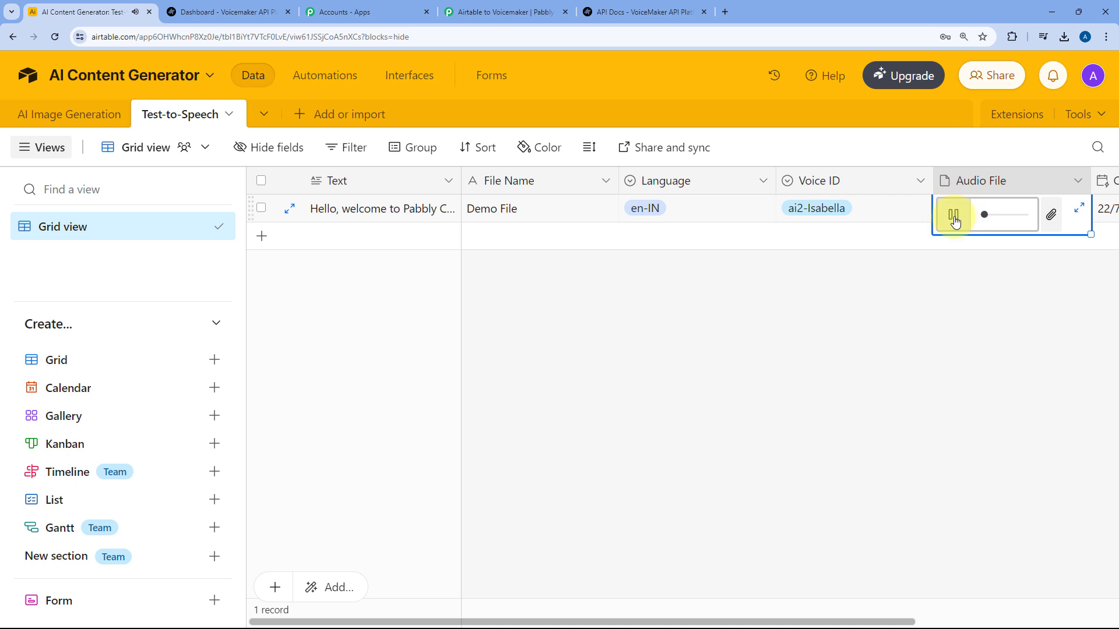
{"action": "left_click", "coordinate": [954, 218]}
{"action": "left_click", "coordinate": [963, 277]}
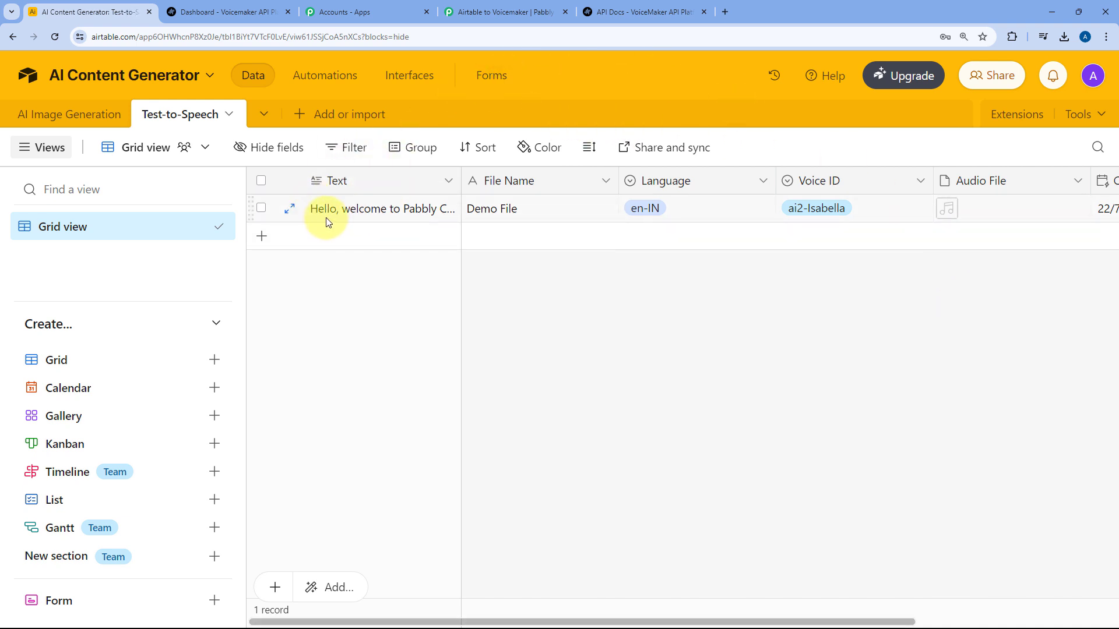
Switch to the Pabbly Connect workflow, collapse the Update Record step and review the trigger and both actions
{"action": "left_click", "coordinate": [467, 20]}
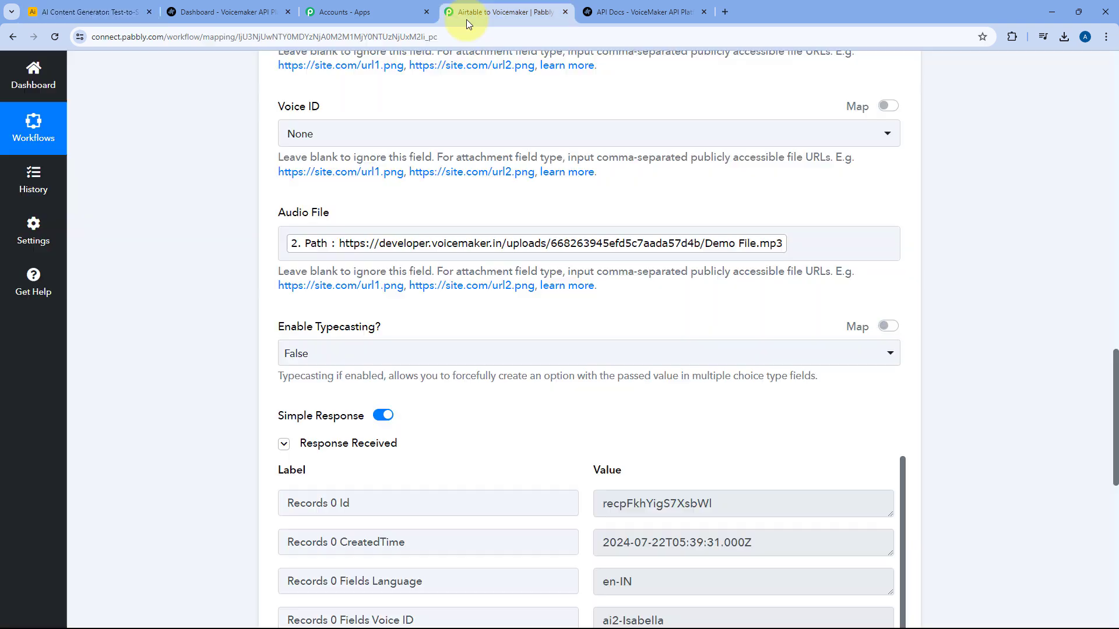
{"action": "scroll", "coordinate": [599, 299], "scroll_direction": "up", "scroll_amount": 3}
{"action": "scroll", "coordinate": [599, 300], "scroll_direction": "up", "scroll_amount": 15}
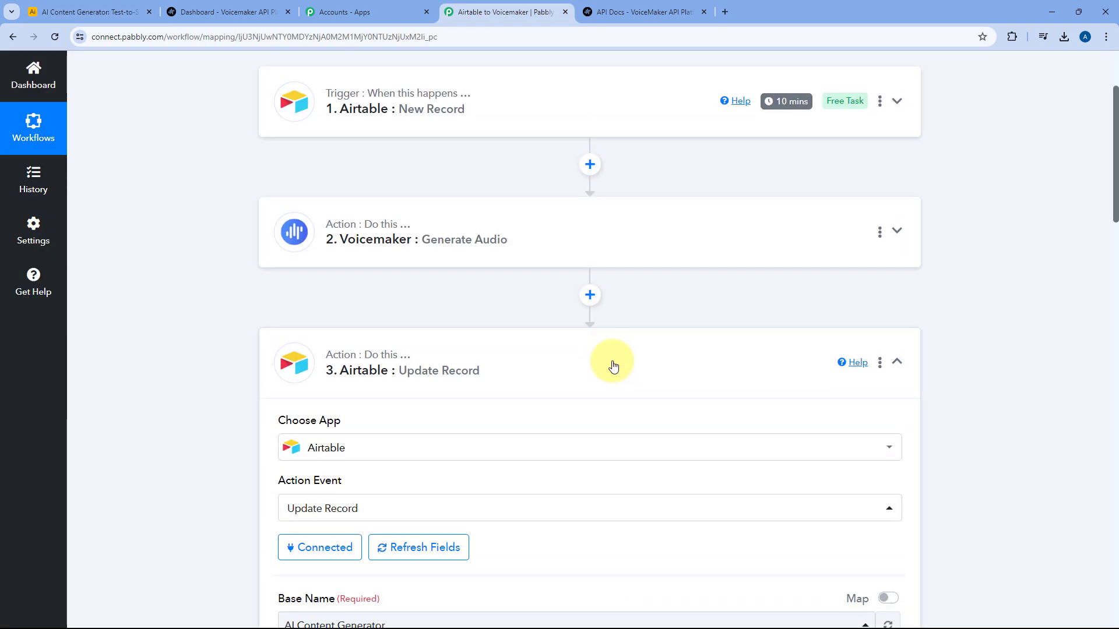
{"action": "scroll", "coordinate": [585, 146], "scroll_direction": "up", "scroll_amount": 2}
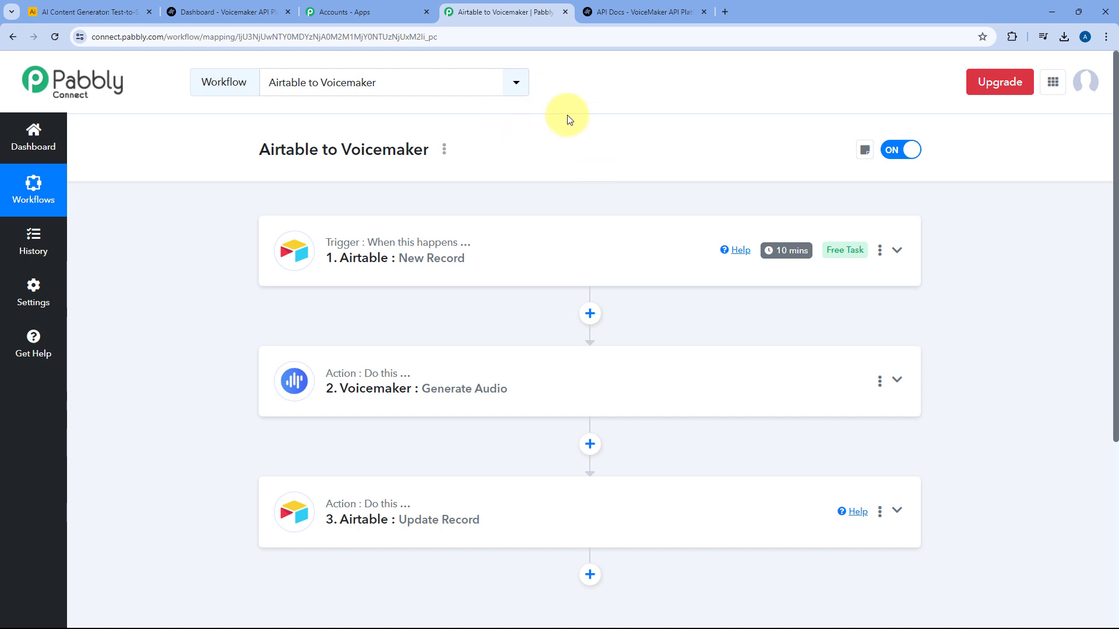
Switch to Airtable, add a Test-to-Speech record and paste the text on three benefits of Pabbly Connect Automations into its Text field
{"action": "left_click", "coordinate": [105, 7]}
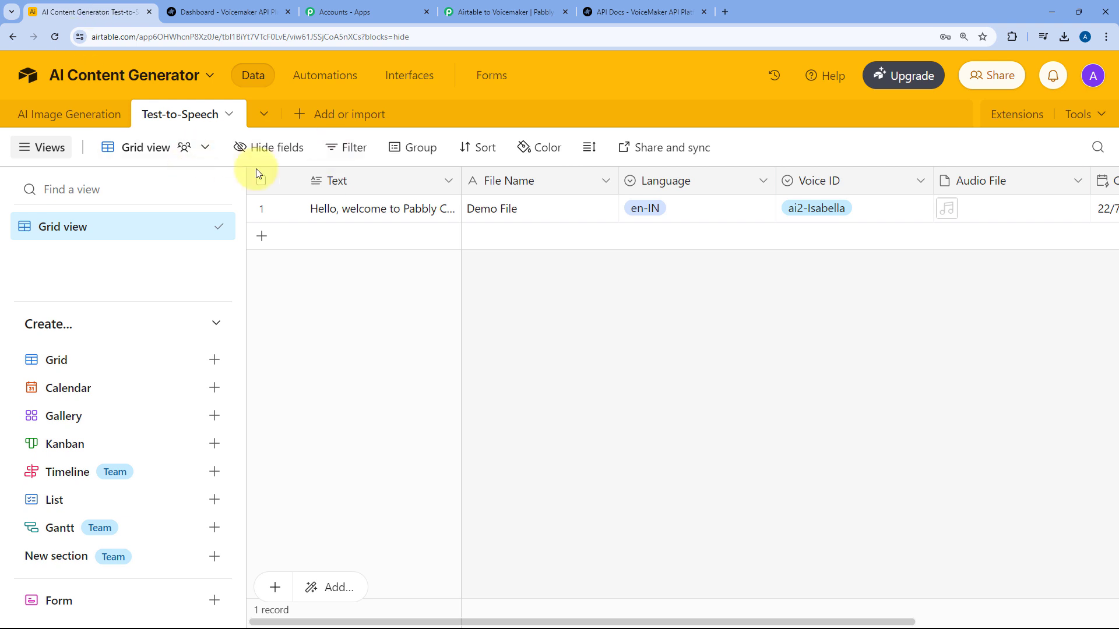
{"action": "left_click", "coordinate": [264, 239]}
{"action": "left_click", "coordinate": [286, 236]}
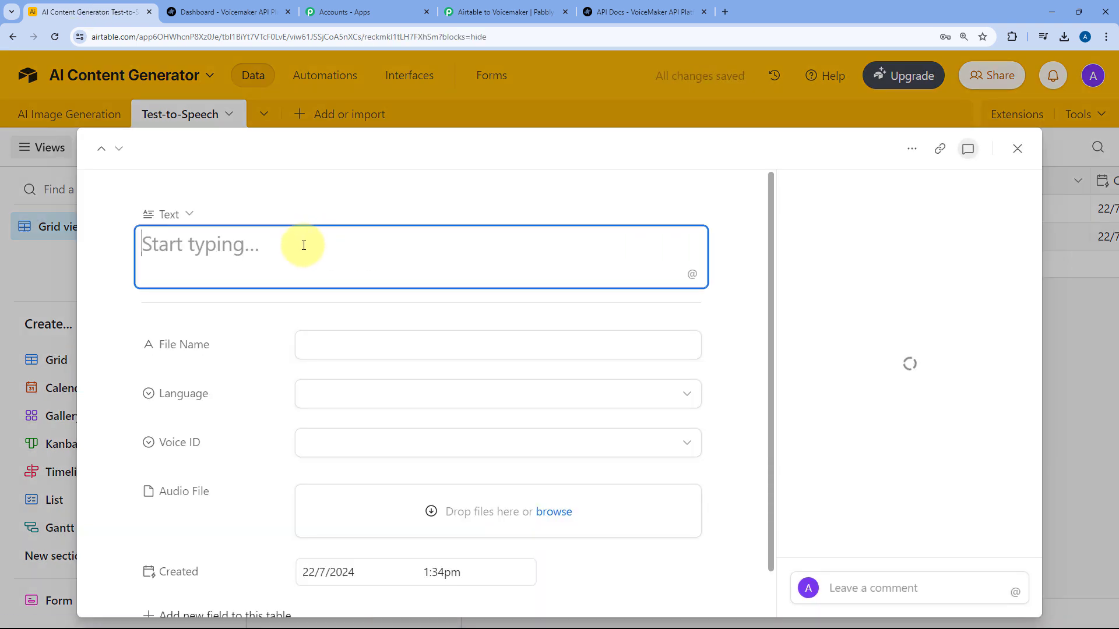
{"action": "key", "text": "ctrl+v"}
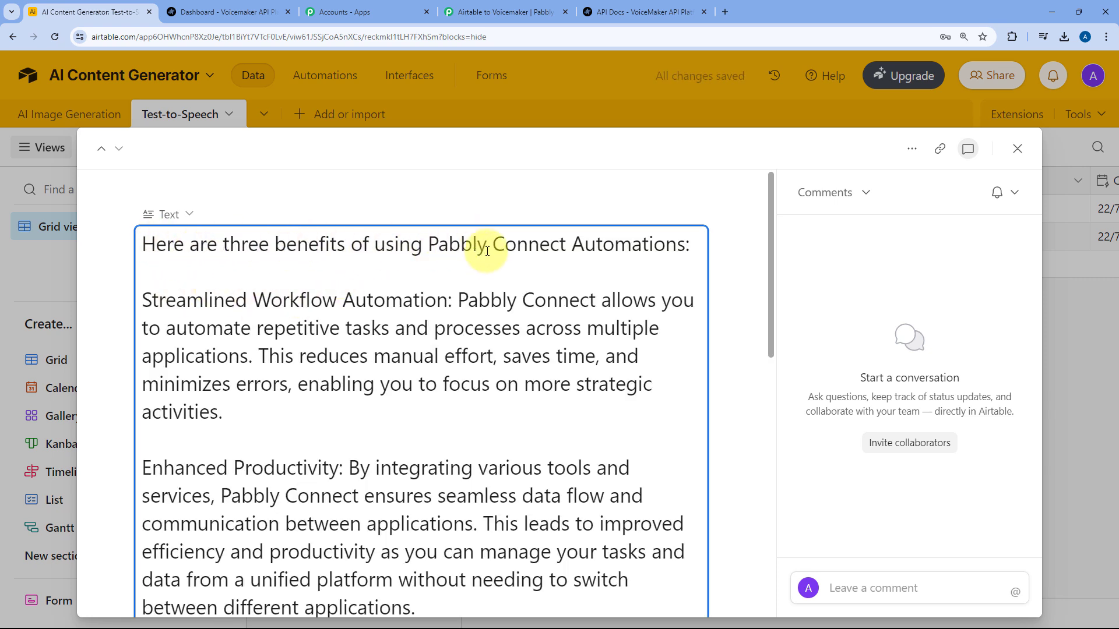
{"action": "left_click_drag", "start_coordinate": [140, 296], "coordinate": [453, 304]}
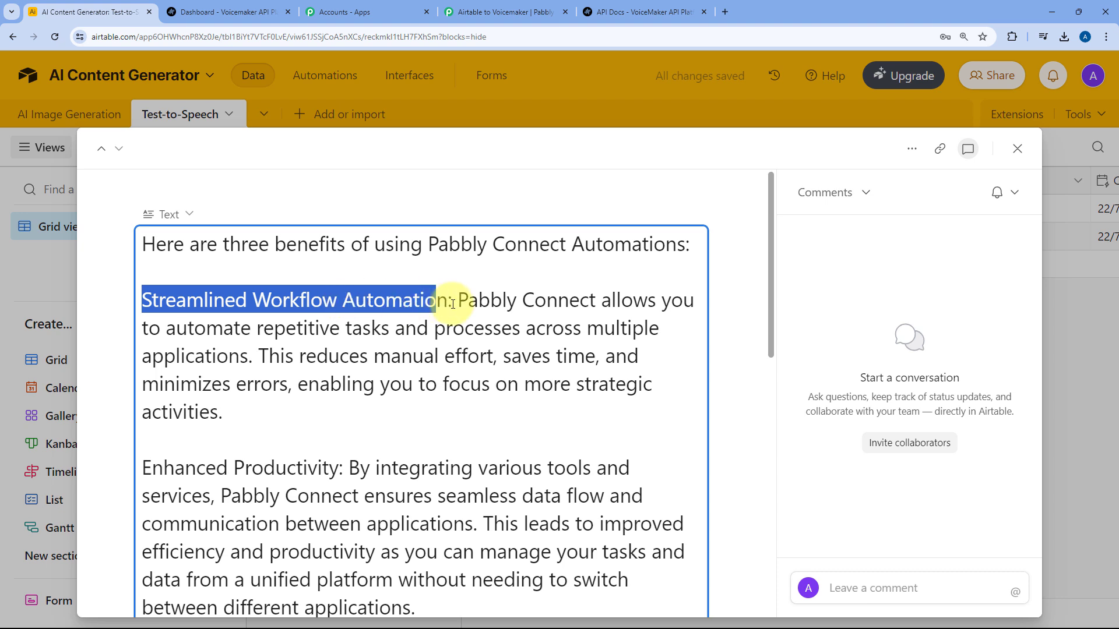
{"action": "left_click", "coordinate": [354, 408]}
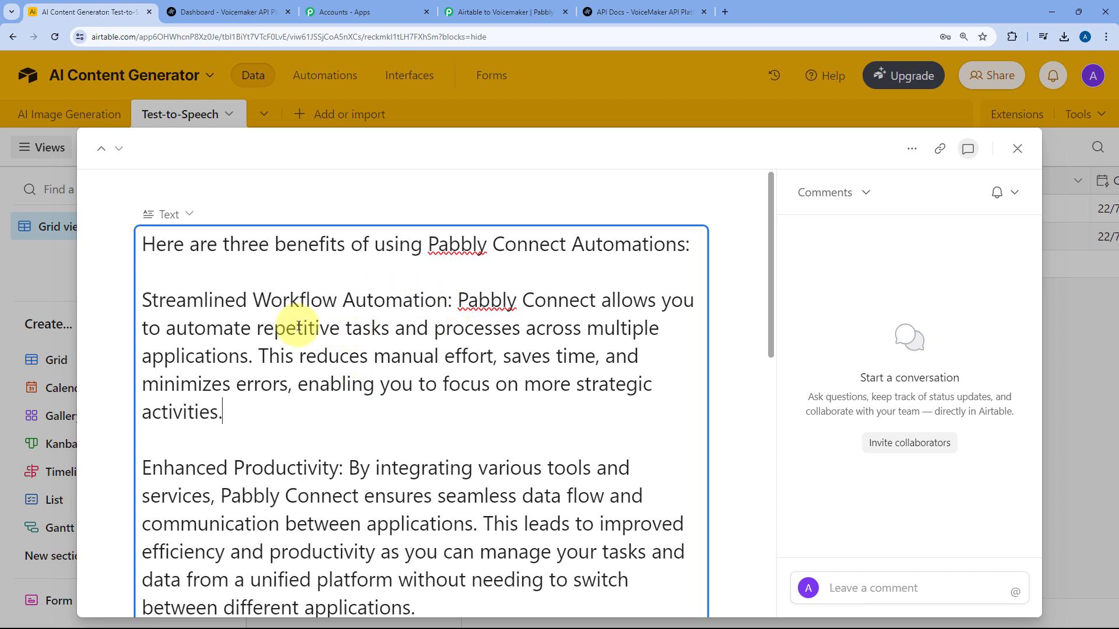
Enter "Pabbly Connect" as the new record's File Name
{"action": "scroll", "coordinate": [315, 312], "scroll_direction": "down", "scroll_amount": 3}
{"action": "scroll", "coordinate": [331, 299], "scroll_direction": "down", "scroll_amount": 7}
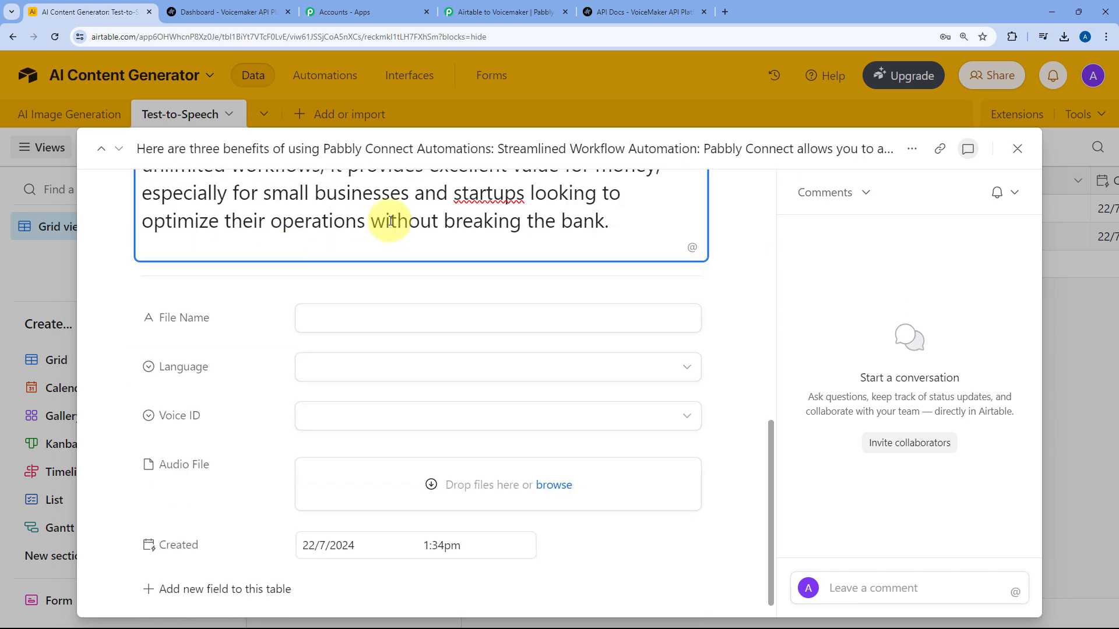
{"action": "left_click", "coordinate": [326, 315]}
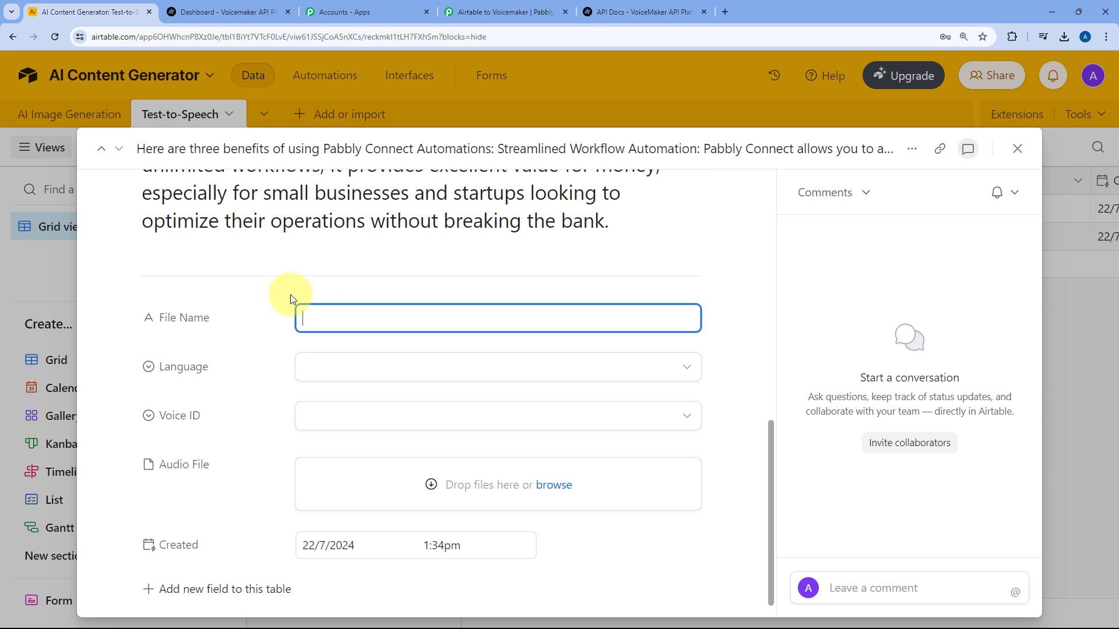
{"action": "type", "text": "Pabbly Connect"}
{"action": "left_click", "coordinate": [290, 295]}
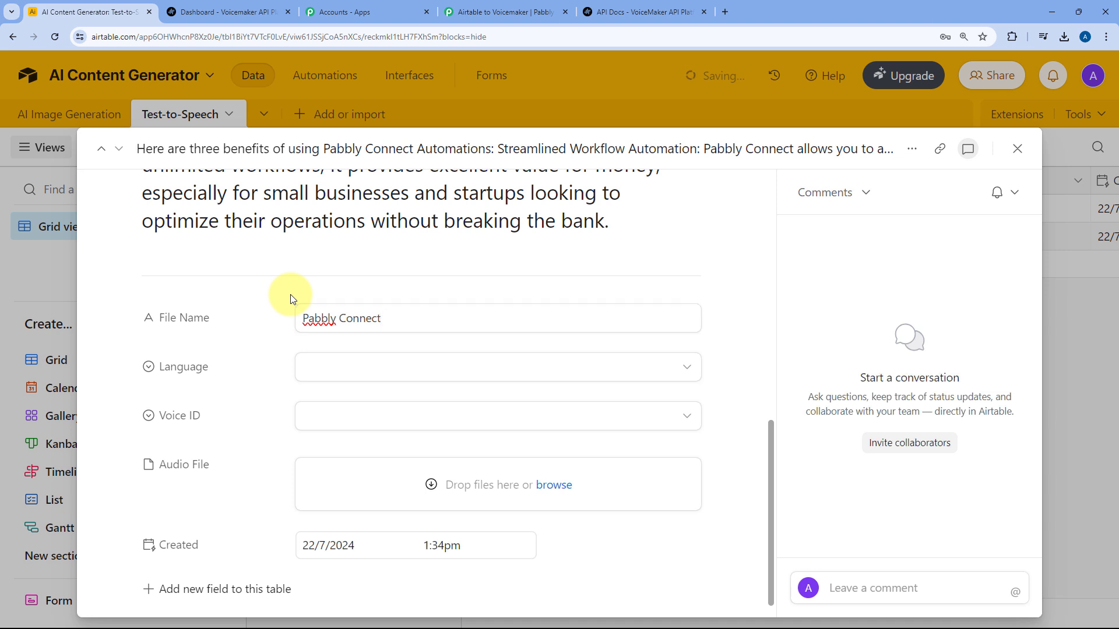
Set the new record's Language to en-IN and Voice ID to ai2-en-IN-Alisha, and close the record
{"action": "left_click", "coordinate": [335, 366]}
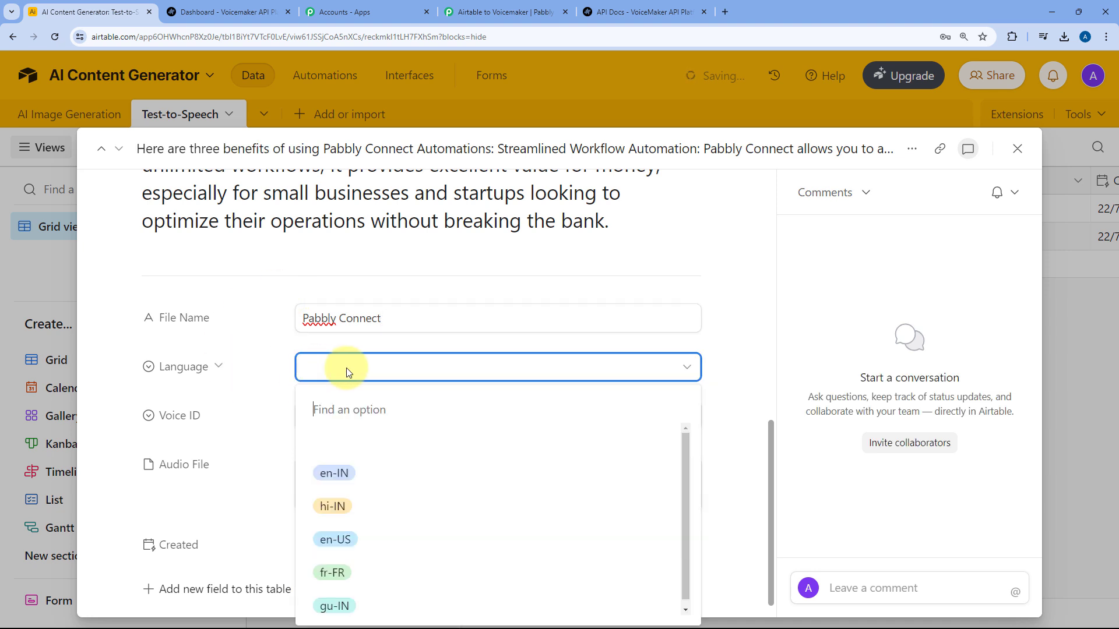
{"action": "left_click", "coordinate": [367, 479]}
{"action": "left_click", "coordinate": [342, 415]}
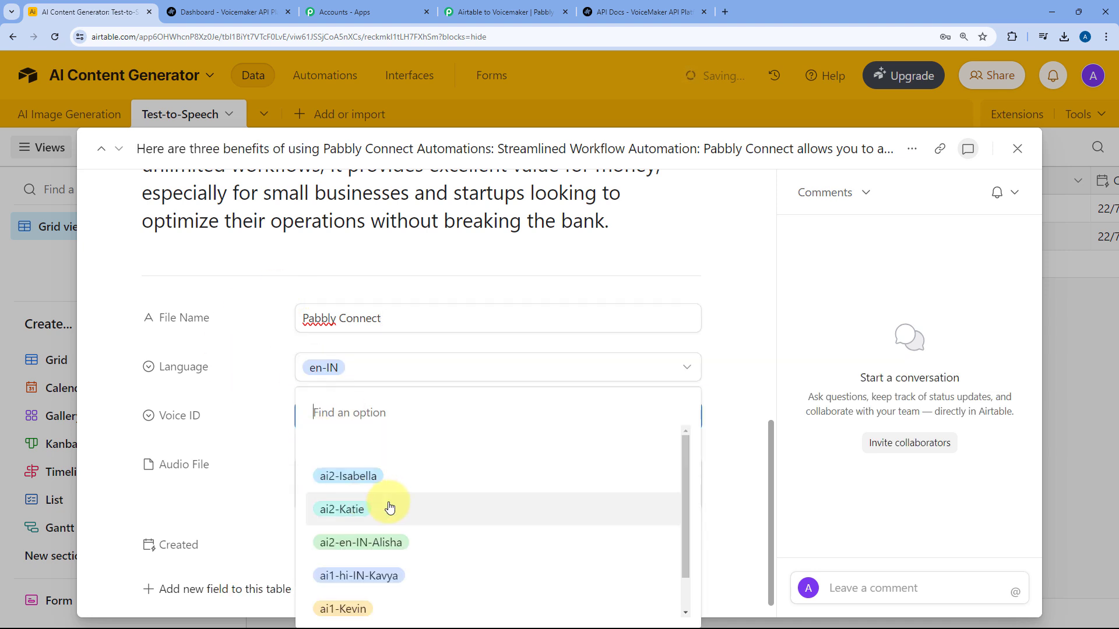
{"action": "left_click", "coordinate": [409, 548]}
{"action": "scroll", "coordinate": [343, 458], "scroll_direction": "down", "scroll_amount": 1}
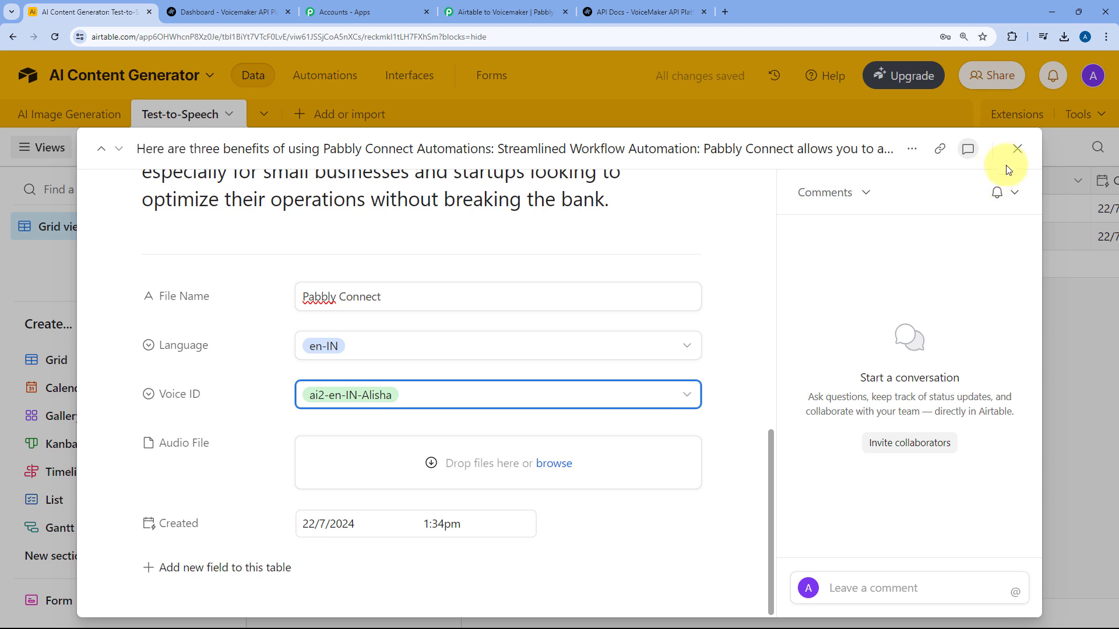
{"action": "left_click", "coordinate": [1016, 148]}
{"action": "left_click", "coordinate": [524, 313]}
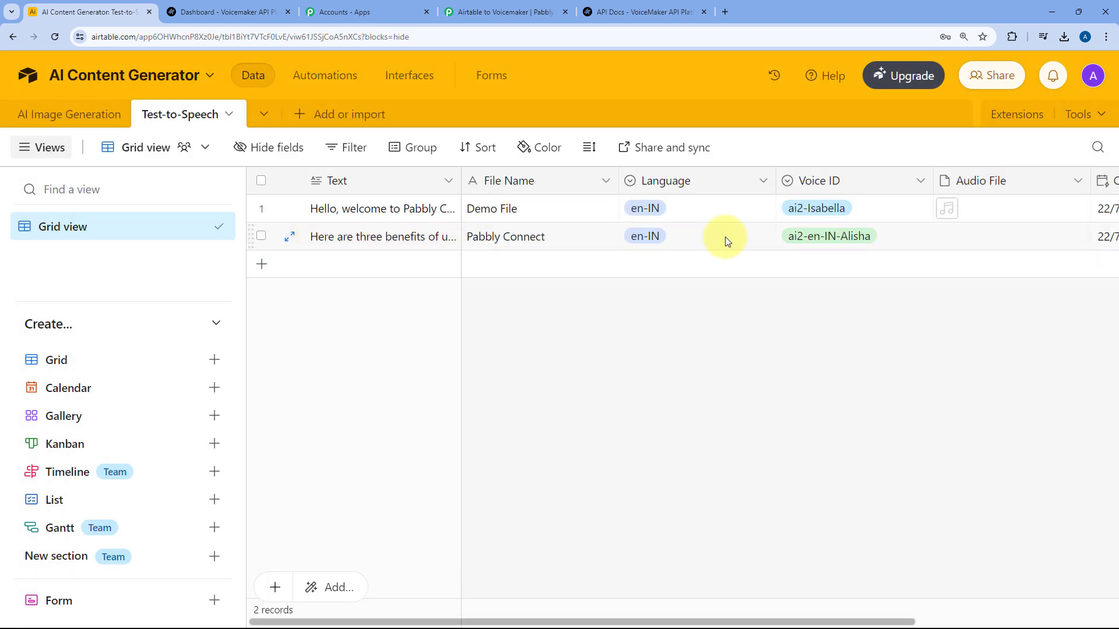
Check the new record's Audio File field in Airtable and the New Record trigger's polling interval in Pabbly Connect
{"action": "scroll", "coordinate": [728, 238], "scroll_direction": "right", "scroll_amount": 3}
{"action": "scroll", "coordinate": [698, 243], "scroll_direction": "left", "scroll_amount": 3}
{"action": "left_click", "coordinate": [503, 11]}
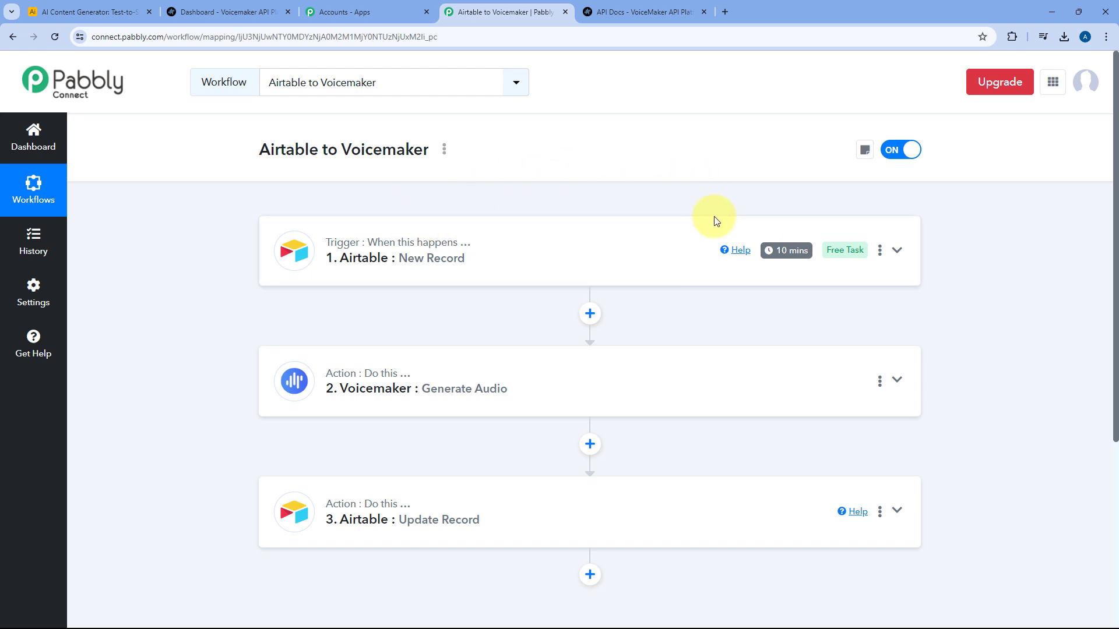
{"action": "mouse_move", "coordinate": [789, 253]}
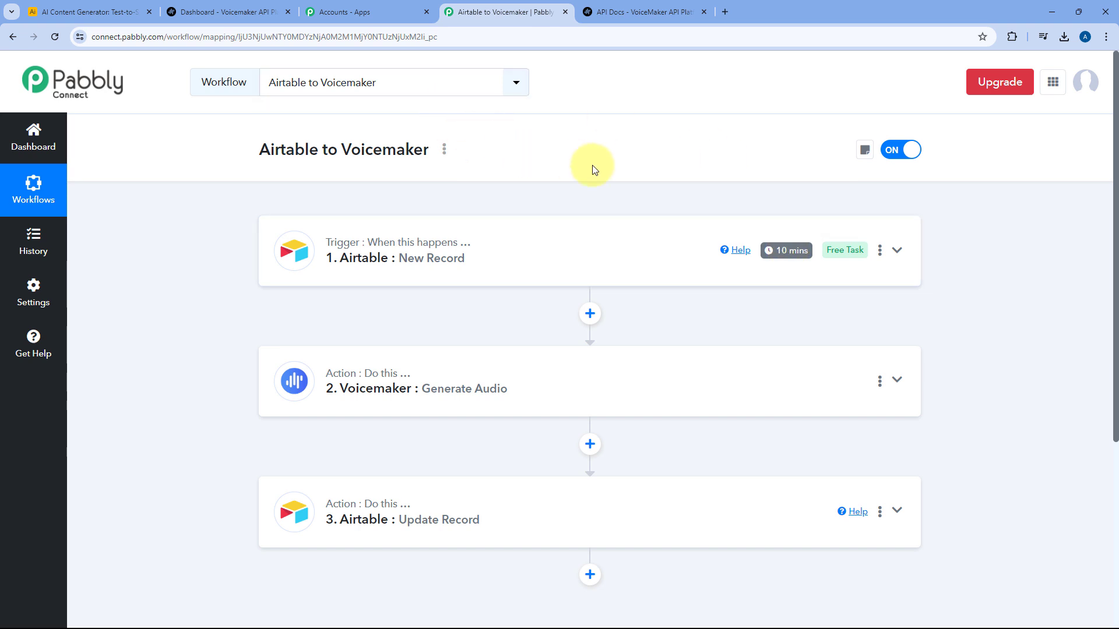
{"action": "left_click", "coordinate": [123, 11]}
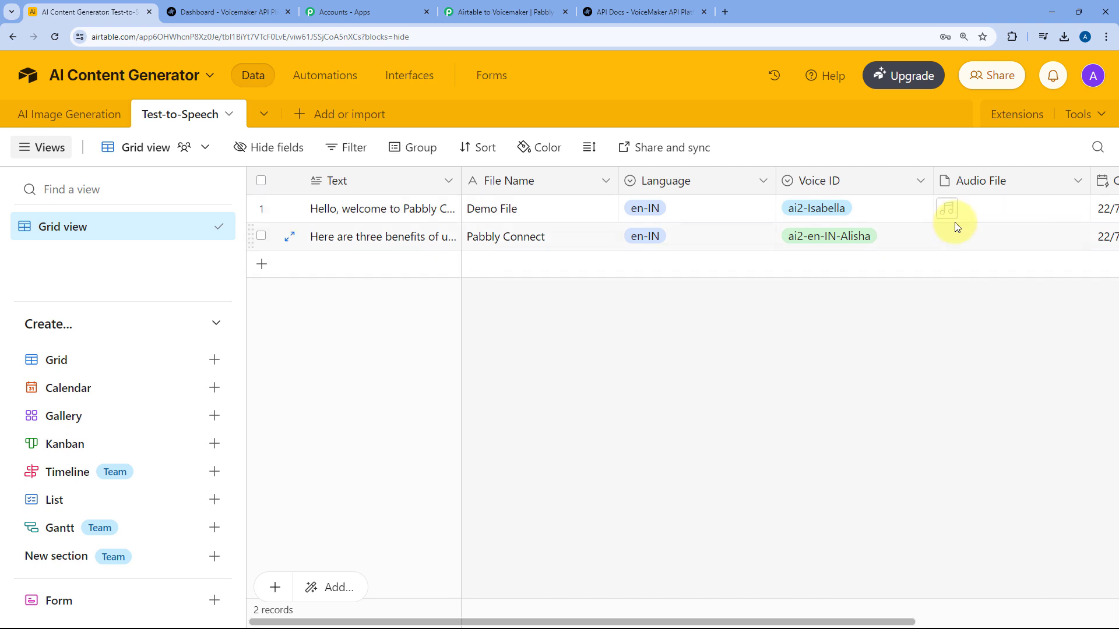
{"action": "left_click", "coordinate": [474, 13]}
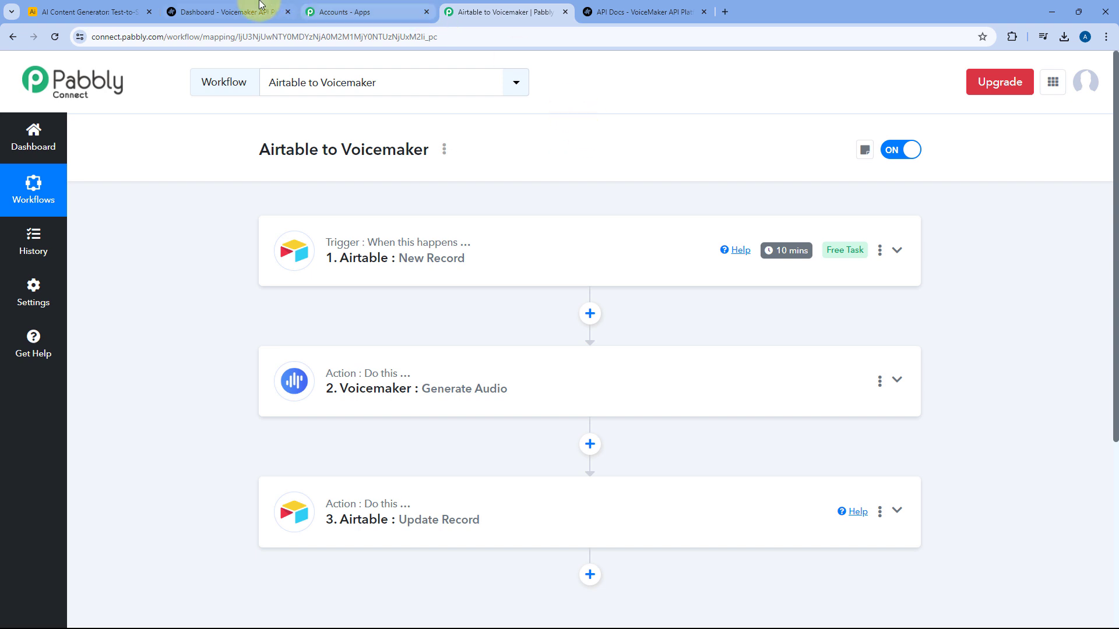
Switch to Airtable and play the voiceover in the second record's Audio File field, then stop it
{"action": "left_click", "coordinate": [107, 6]}
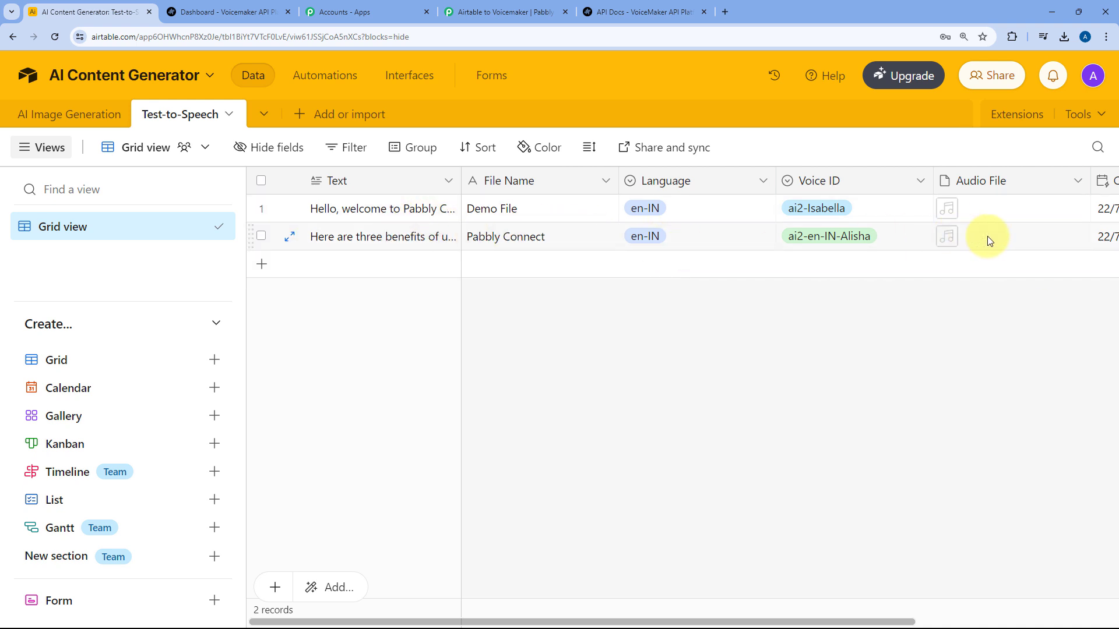
{"action": "scroll", "coordinate": [902, 233], "scroll_direction": "right", "scroll_amount": 2}
{"action": "left_click", "coordinate": [890, 233]}
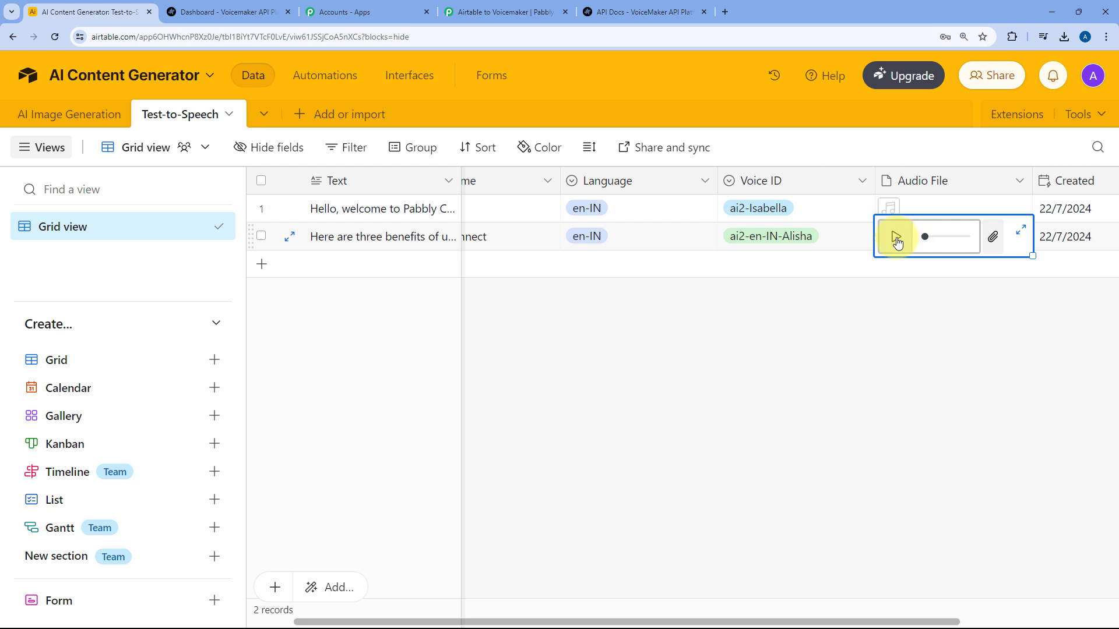
{"action": "left_click", "coordinate": [896, 238]}
{"action": "left_click", "coordinate": [896, 240]}
{"action": "left_click", "coordinate": [859, 325]}
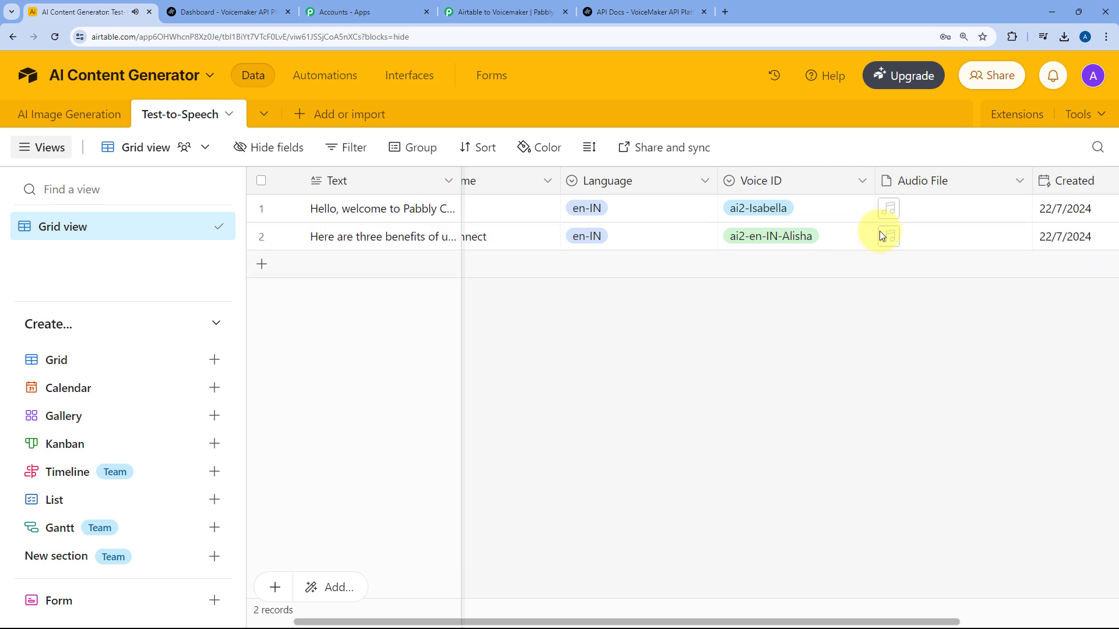
{"action": "double_click", "coordinate": [411, 238]}
{"action": "left_click", "coordinate": [487, 346]}
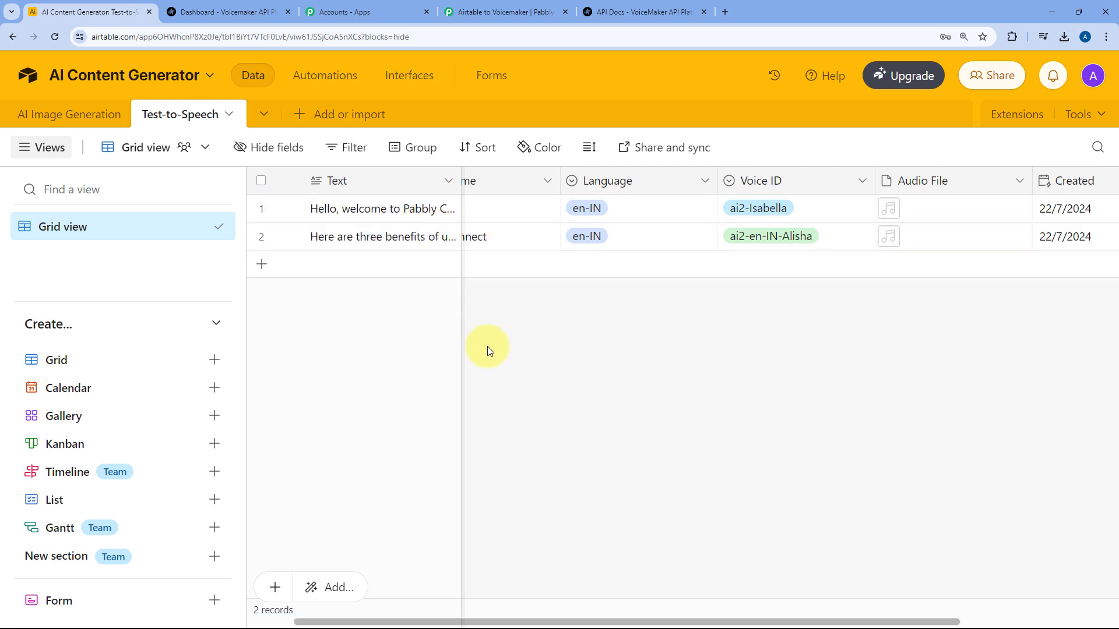
Switch to Pabbly Connect and look over the complete Airtable to Voicemaker workflow
{"action": "left_click", "coordinate": [500, 11]}
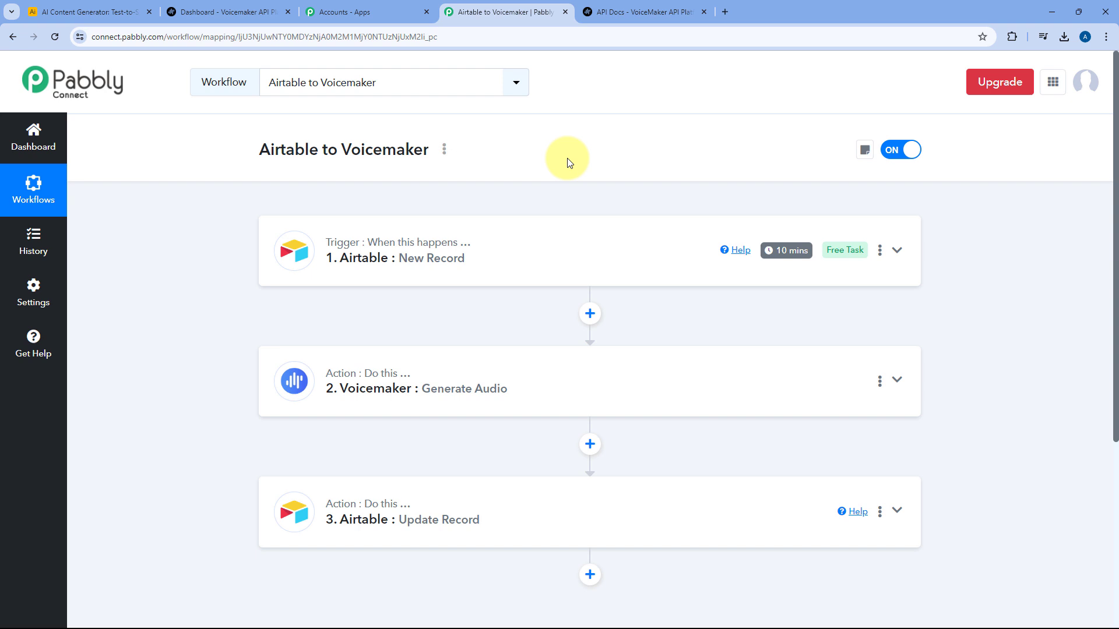
{"action": "scroll", "coordinate": [569, 162], "scroll_direction": "down", "scroll_amount": 3}
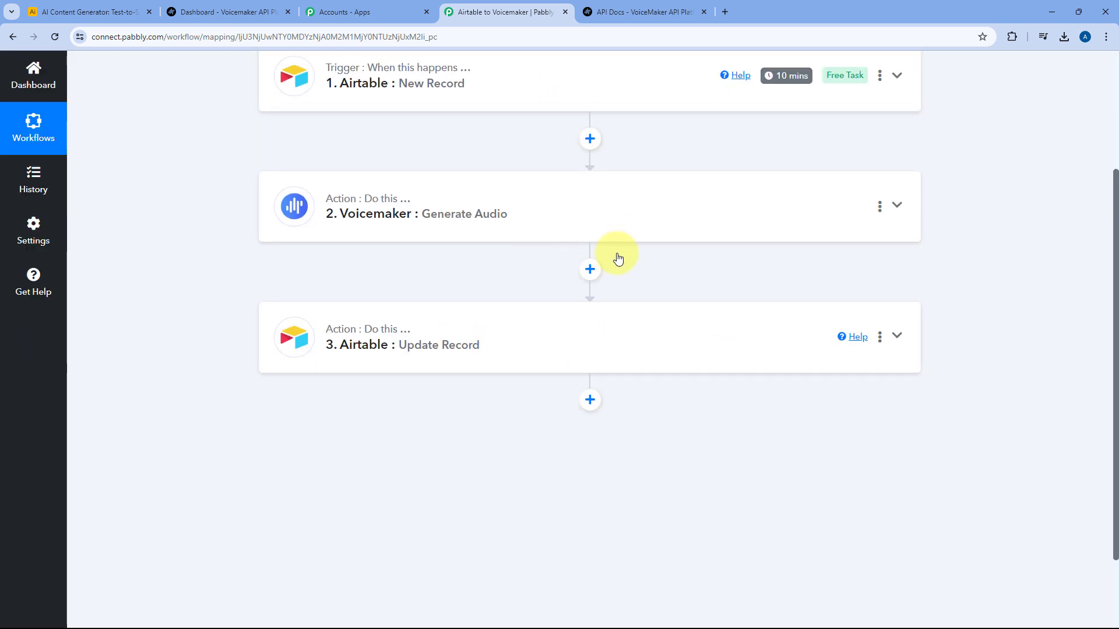
{"action": "scroll", "coordinate": [617, 257], "scroll_direction": "up", "scroll_amount": 3}
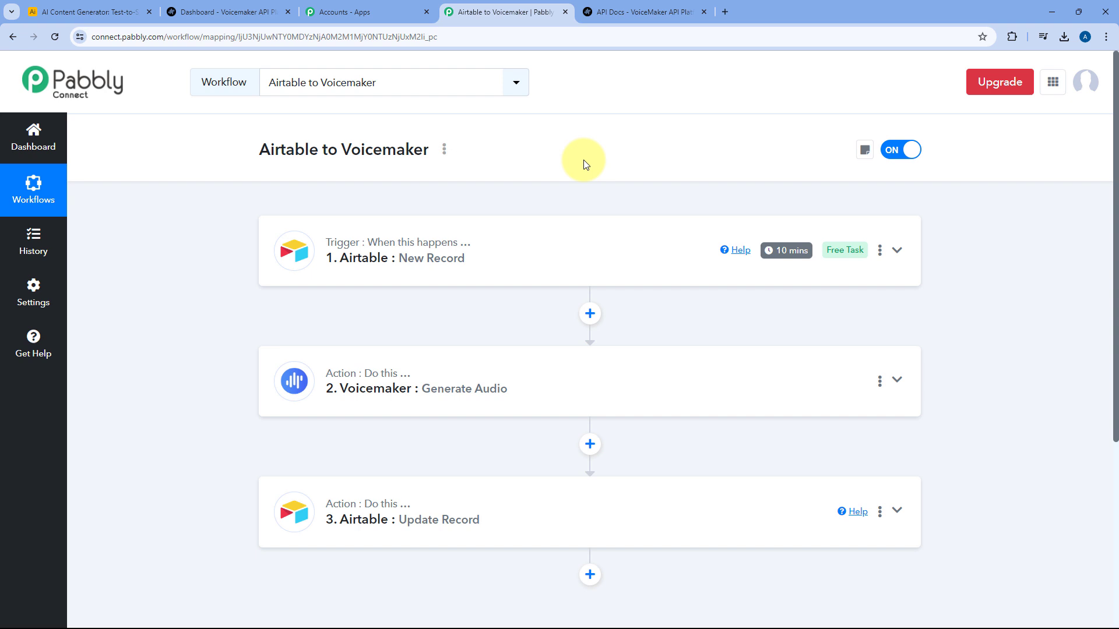